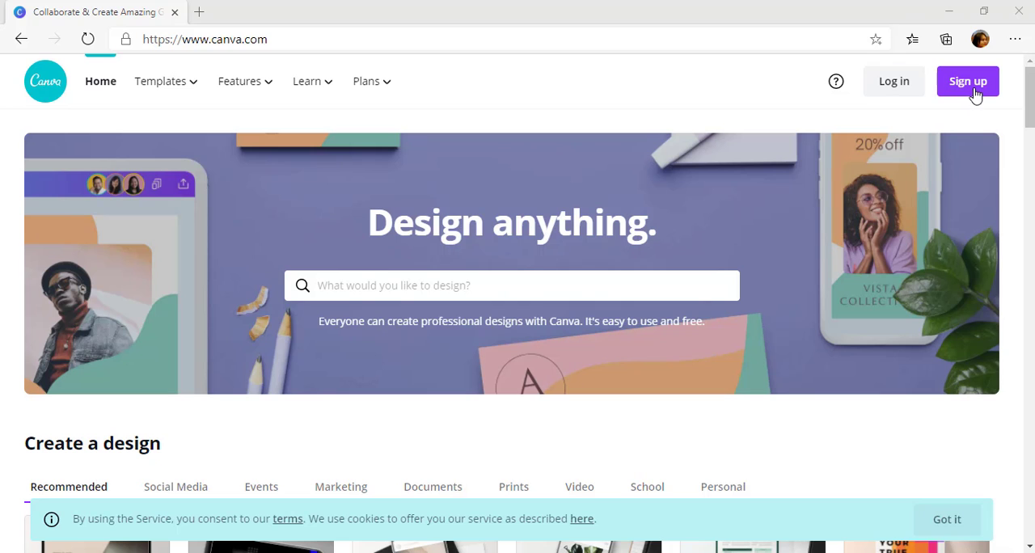
Sign up for Canva with Google, using the saved account's e-mail and entering the account password
{"action": "left_click", "coordinate": [976, 91]}
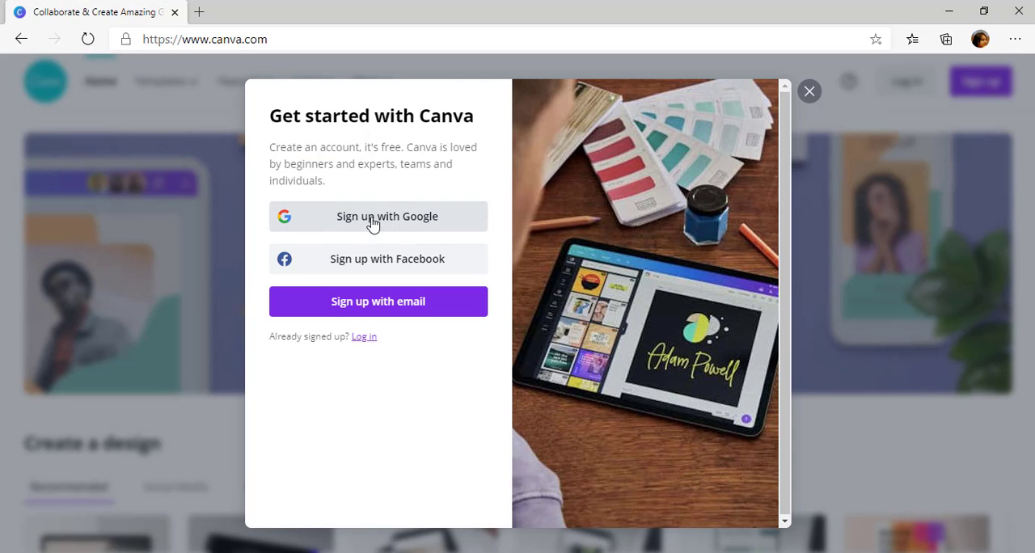
{"action": "left_click", "coordinate": [427, 224]}
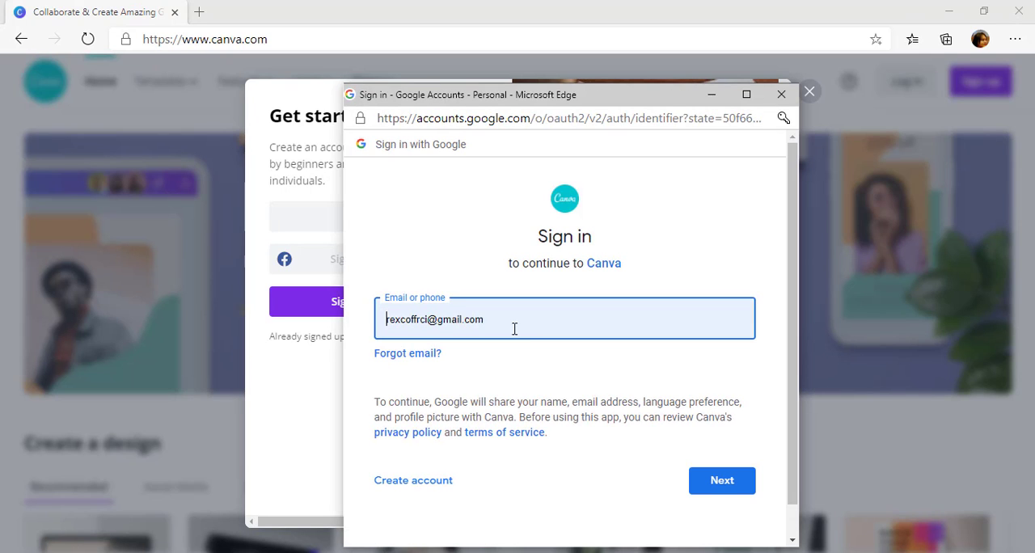
{"action": "triple_click", "coordinate": [513, 326]}
{"action": "key", "text": "BackSpace"}
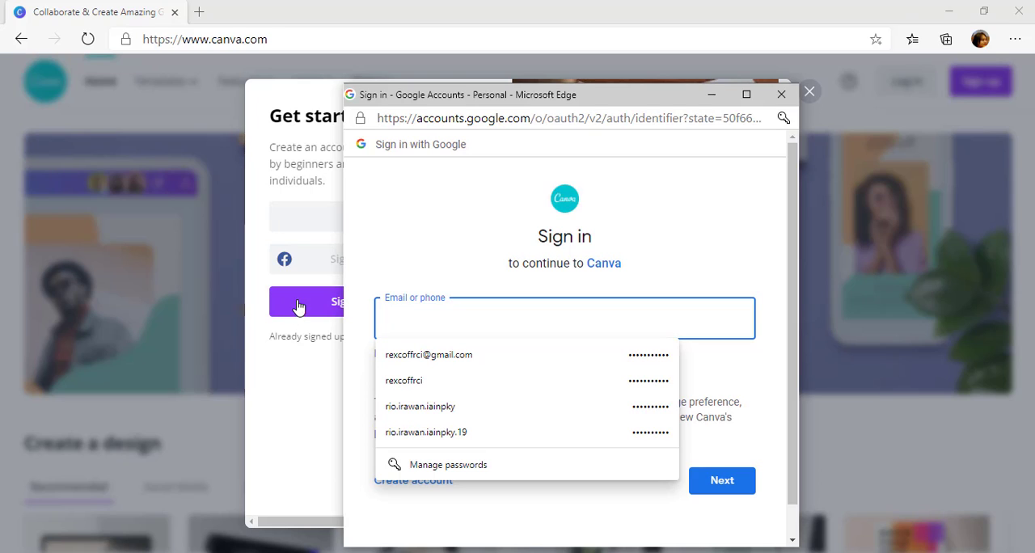
{"action": "left_click", "coordinate": [482, 433]}
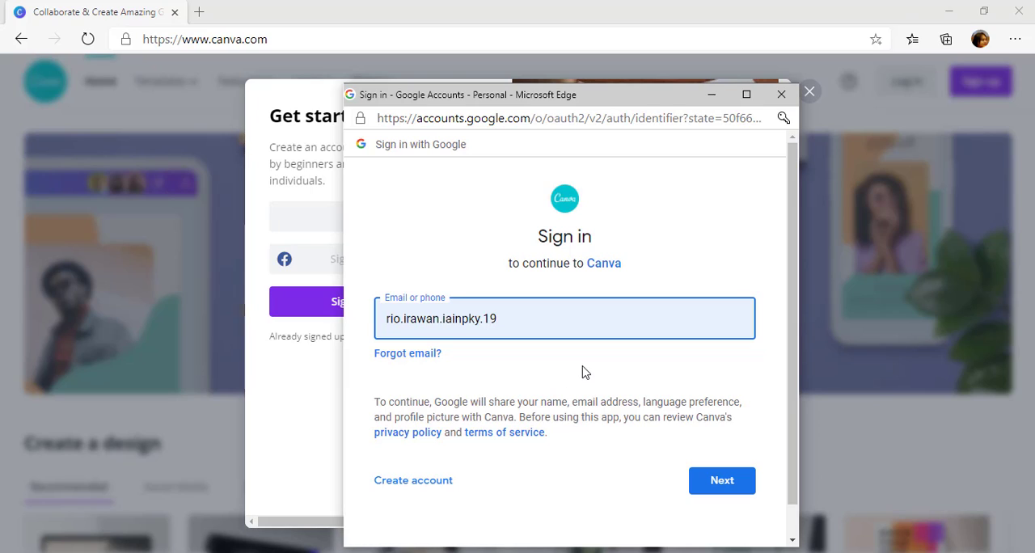
{"action": "left_click", "coordinate": [724, 482]}
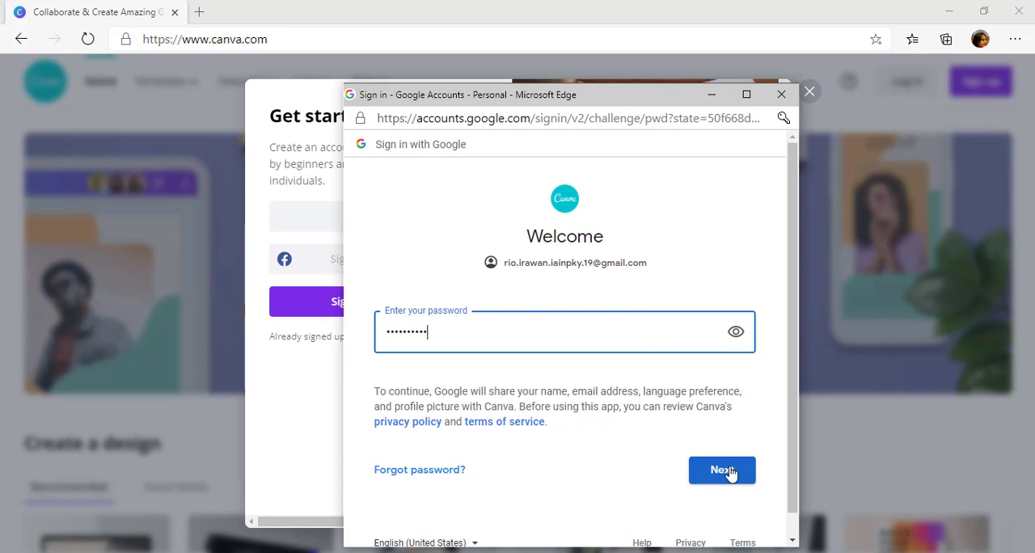
{"action": "left_click", "coordinate": [737, 474]}
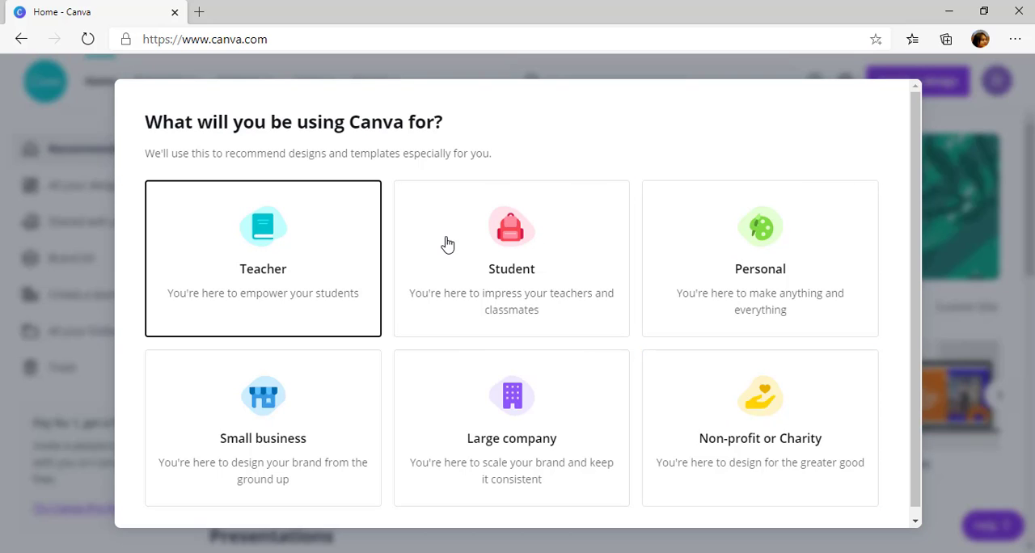
Choose Personal as the intended use of Canva and decline the free Canva Pro trial for now
{"action": "scroll", "coordinate": [246, 256], "scroll_direction": "down", "scroll_amount": 1}
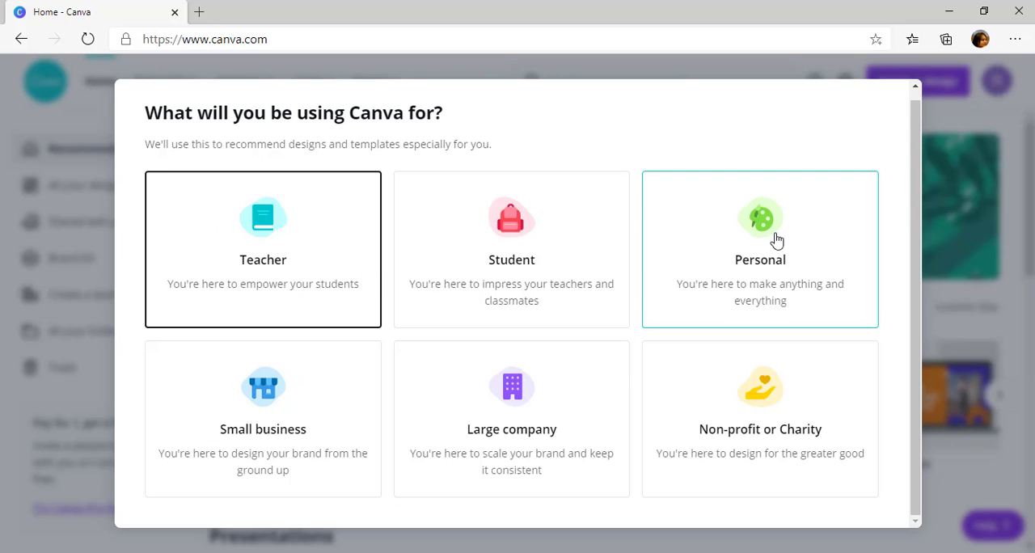
{"action": "left_click", "coordinate": [805, 272]}
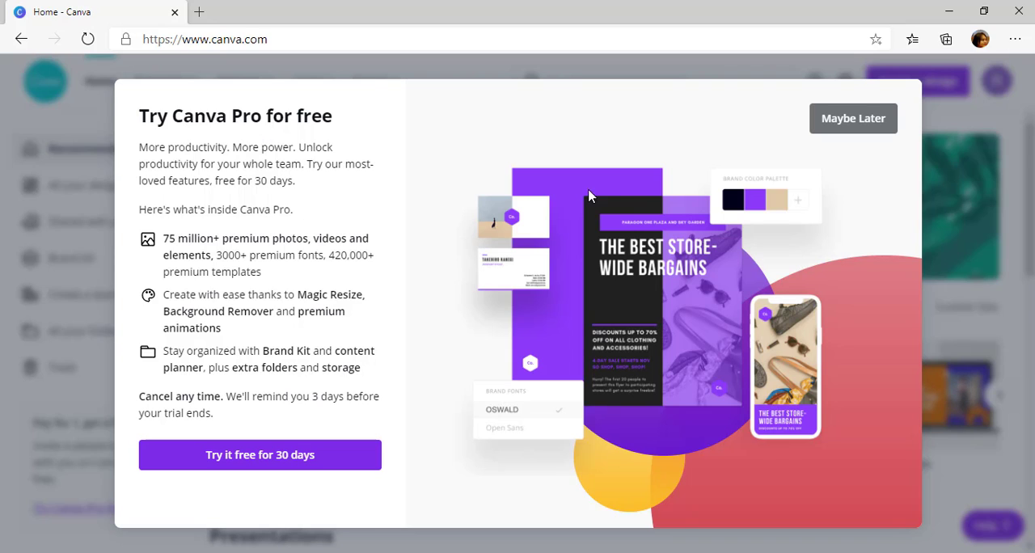
{"action": "left_click", "coordinate": [864, 121]}
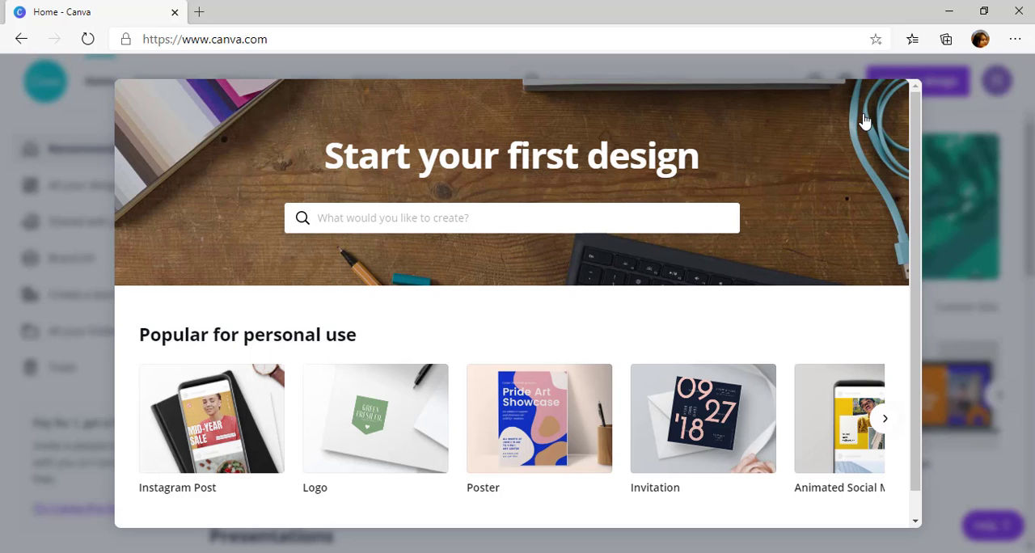
Search the design types for "infog" and create a blank Infographic design of 800 × 2000 px
{"action": "scroll", "coordinate": [575, 324], "scroll_direction": "down", "scroll_amount": 1}
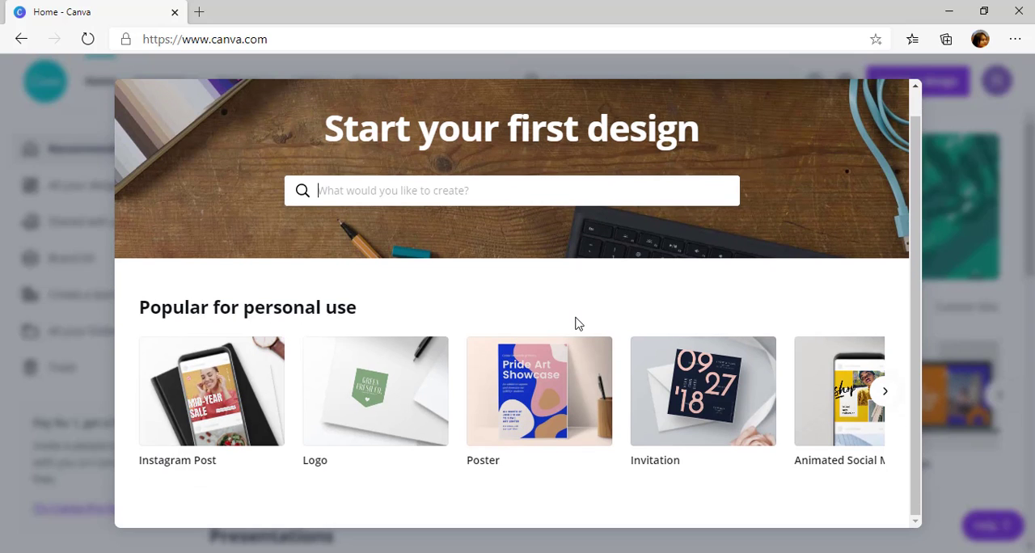
{"action": "scroll", "coordinate": [732, 283], "scroll_direction": "up", "scroll_amount": 1}
{"action": "scroll", "coordinate": [429, 437], "scroll_direction": "down", "scroll_amount": 1}
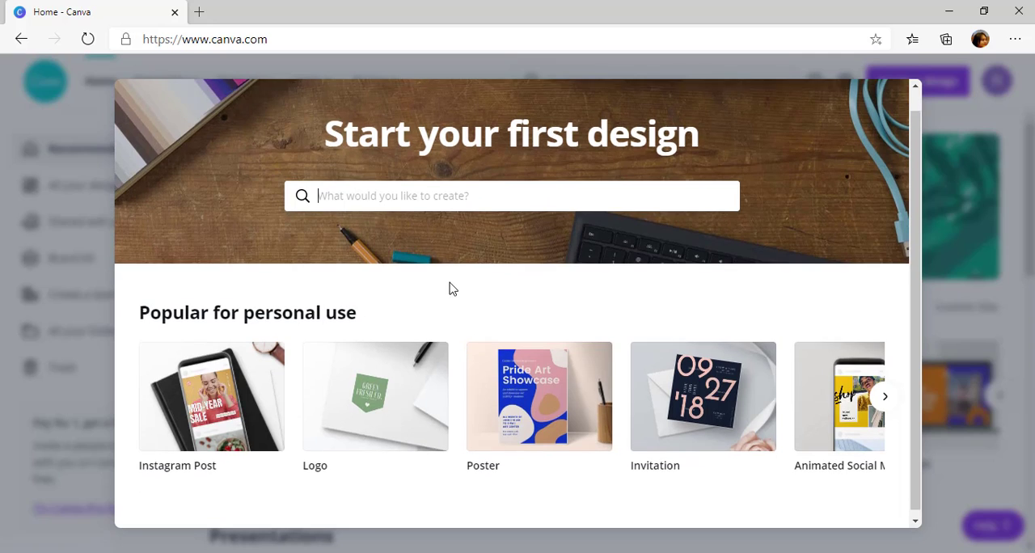
{"action": "left_click", "coordinate": [437, 190]}
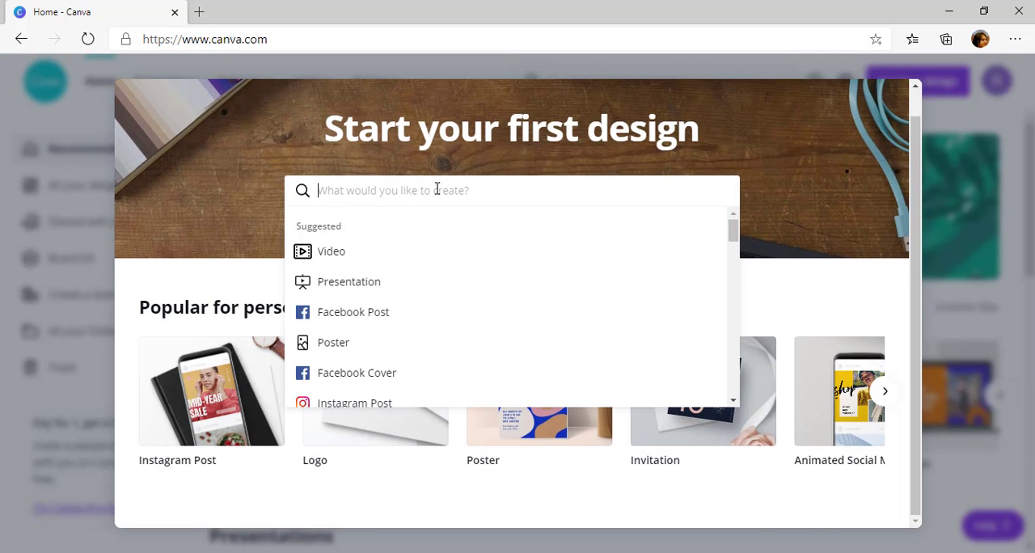
{"action": "type", "text": "infog"}
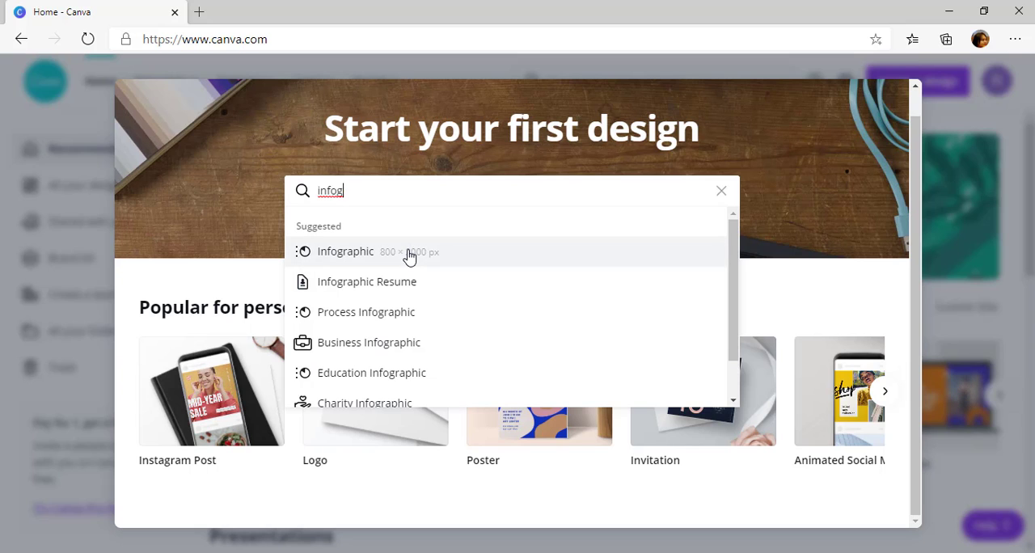
{"action": "scroll", "coordinate": [383, 289], "scroll_direction": "down", "scroll_amount": 1}
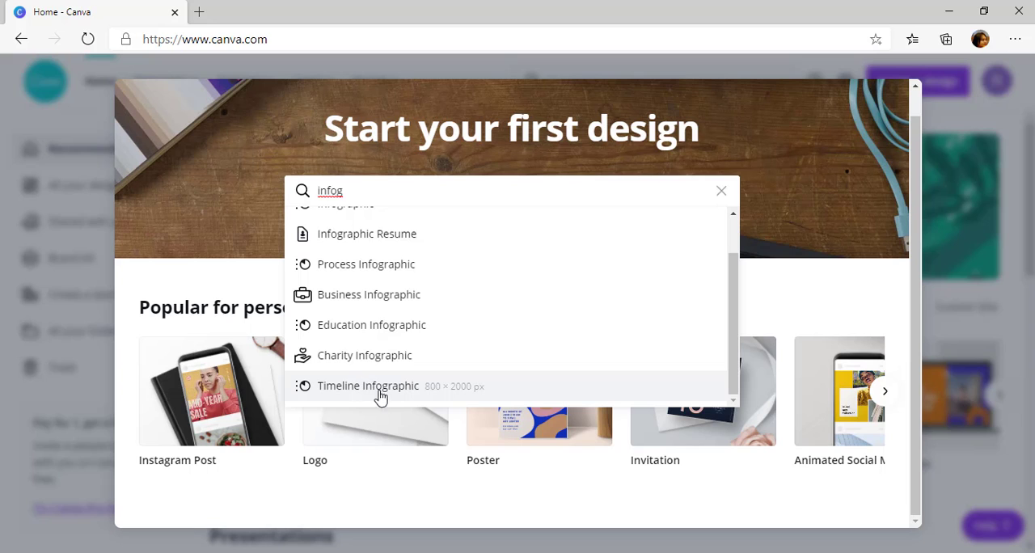
{"action": "scroll", "coordinate": [449, 380], "scroll_direction": "up", "scroll_amount": 3}
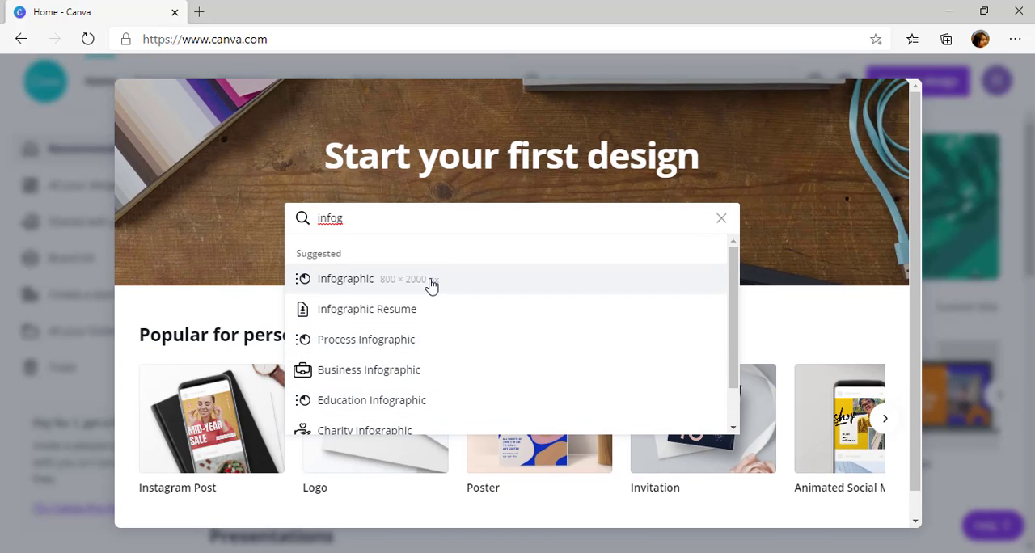
{"action": "scroll", "coordinate": [433, 287], "scroll_direction": "down", "scroll_amount": 1}
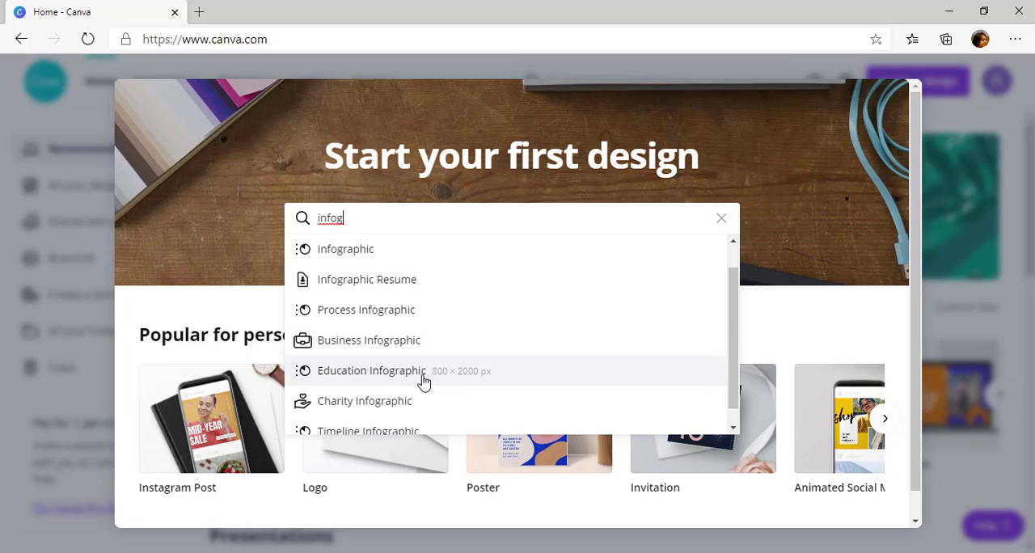
{"action": "scroll", "coordinate": [423, 386], "scroll_direction": "down", "scroll_amount": 1}
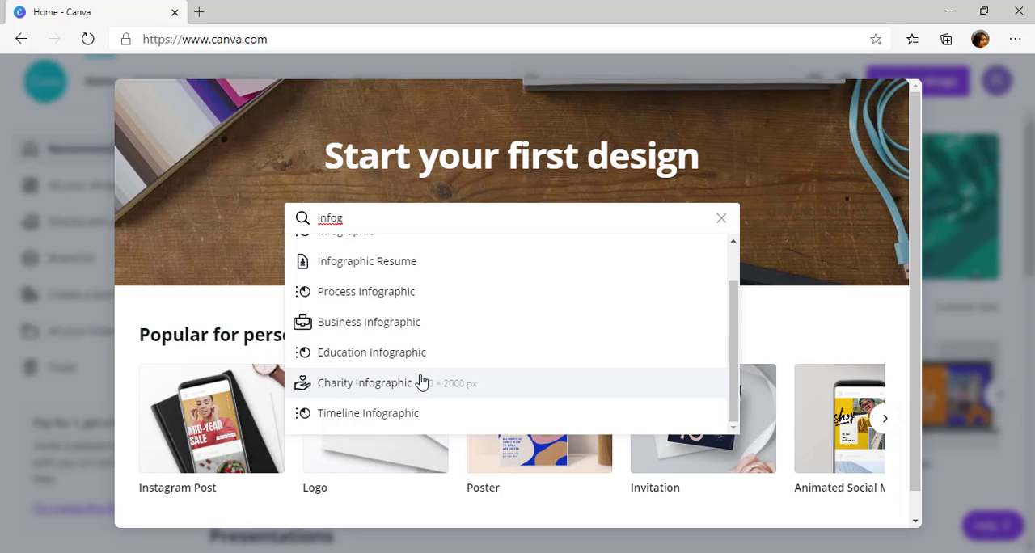
{"action": "scroll", "coordinate": [423, 380], "scroll_direction": "down", "scroll_amount": 1}
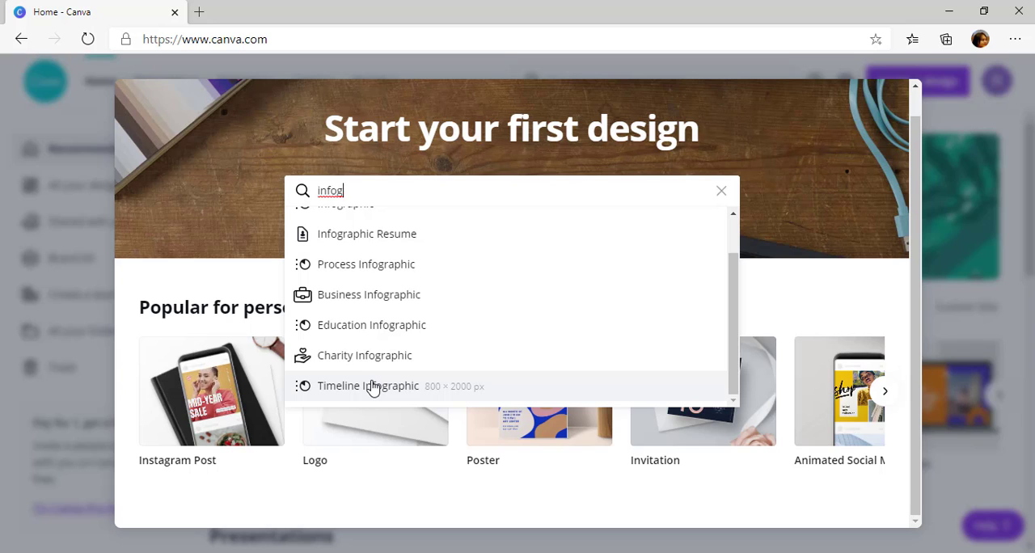
{"action": "scroll", "coordinate": [382, 386], "scroll_direction": "up", "scroll_amount": 1}
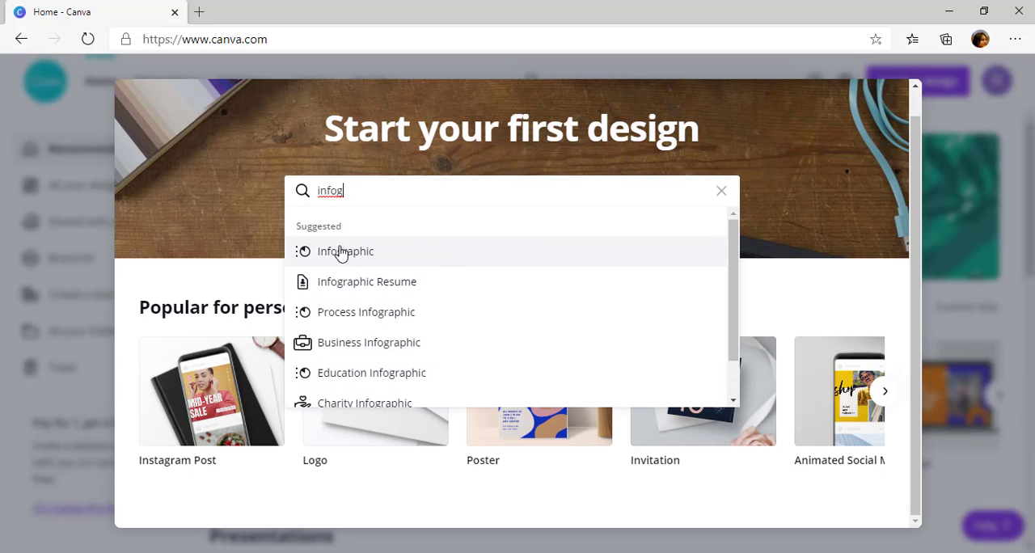
{"action": "left_click", "coordinate": [340, 252]}
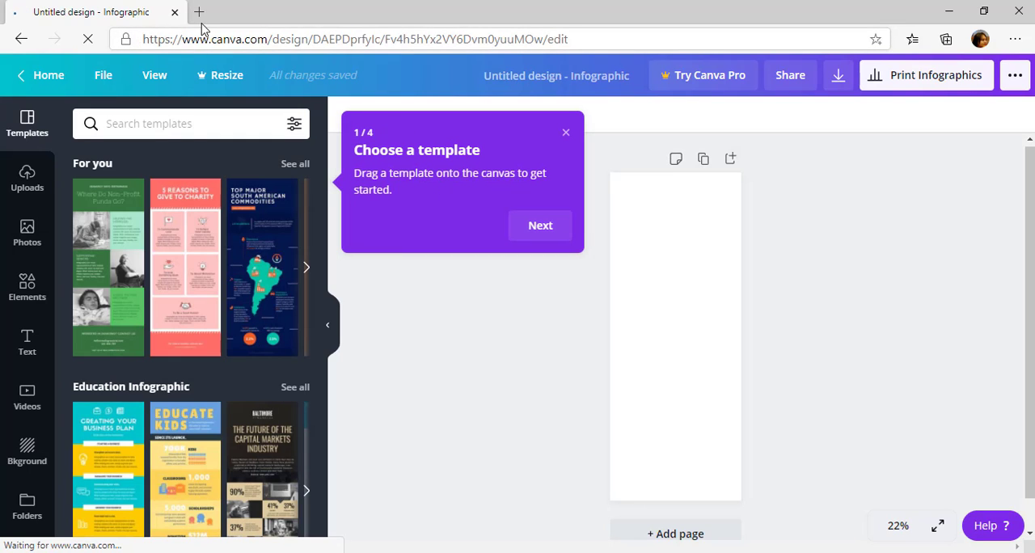
Open canva.com in a new browser tab and look over the home page, its suggested designs, template categories and features
{"action": "left_click", "coordinate": [203, 16]}
{"action": "type", "text": "canva.com"}
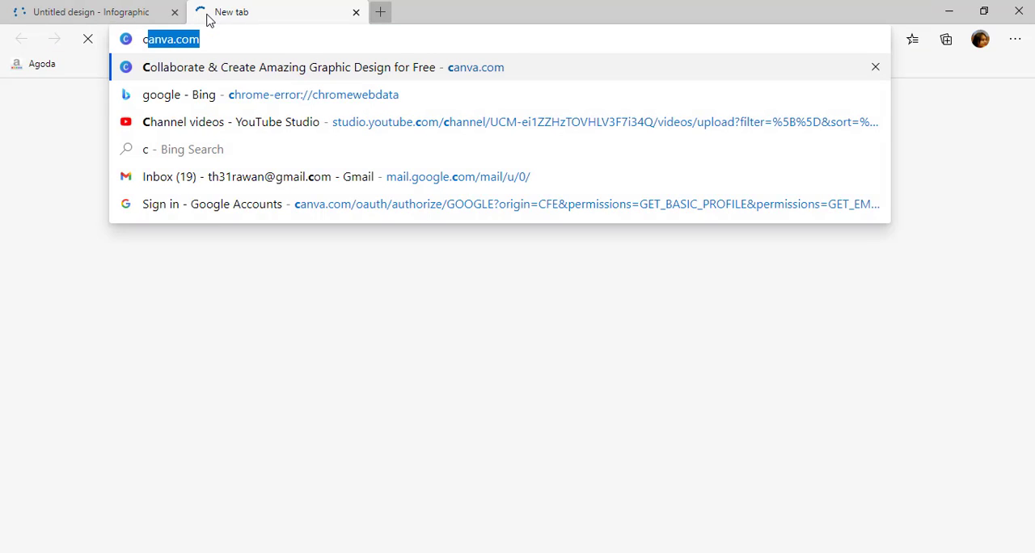
{"action": "key", "text": "Return"}
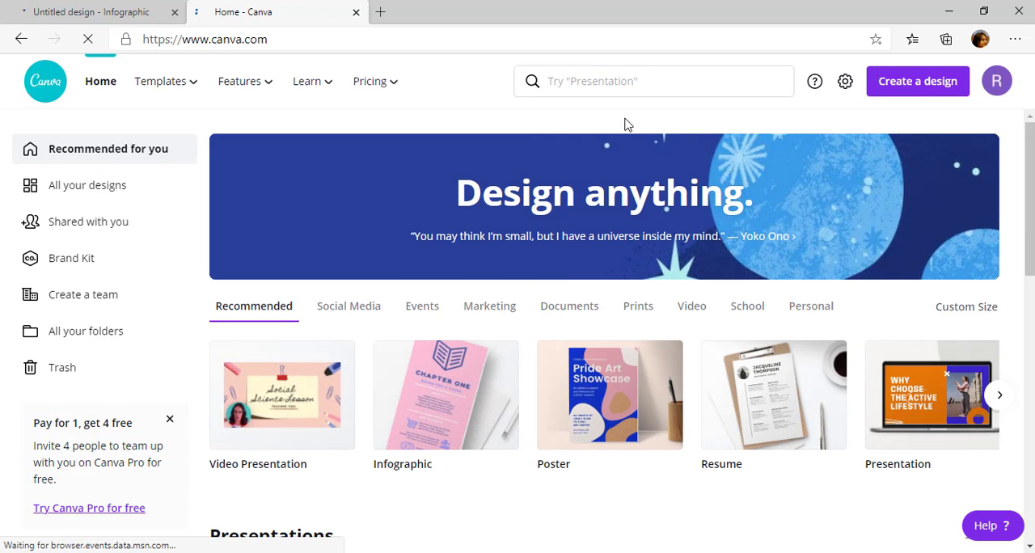
{"action": "left_click", "coordinate": [657, 80]}
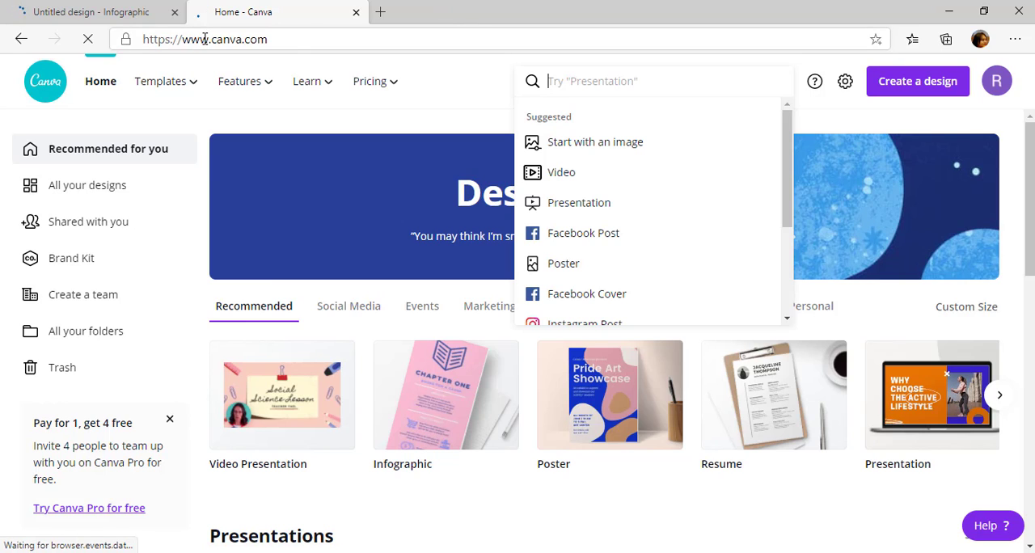
{"action": "left_click", "coordinate": [451, 97]}
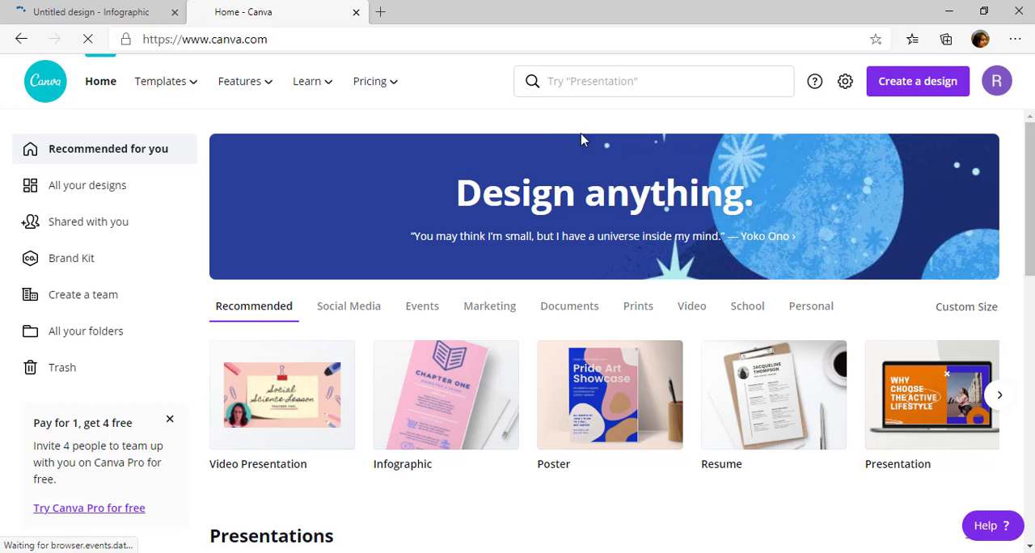
{"action": "scroll", "coordinate": [582, 170], "scroll_direction": "down", "scroll_amount": 3}
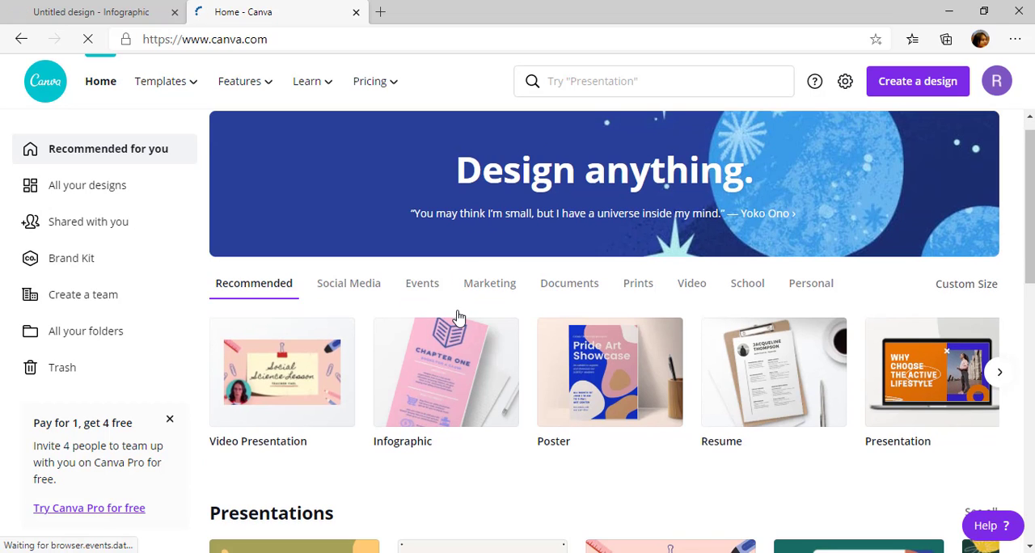
{"action": "scroll", "coordinate": [612, 168], "scroll_direction": "up", "scroll_amount": 3}
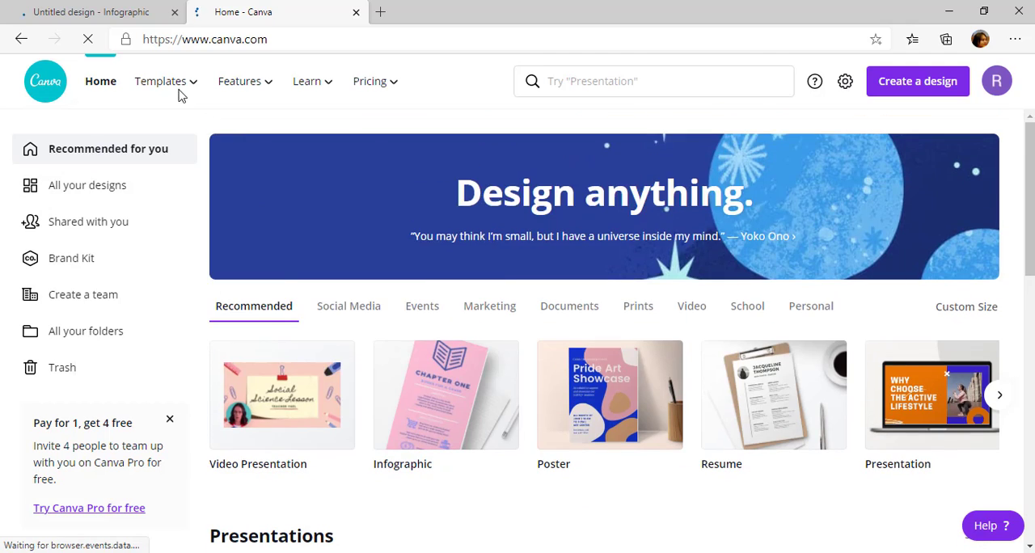
{"action": "mouse_move", "coordinate": [182, 91]}
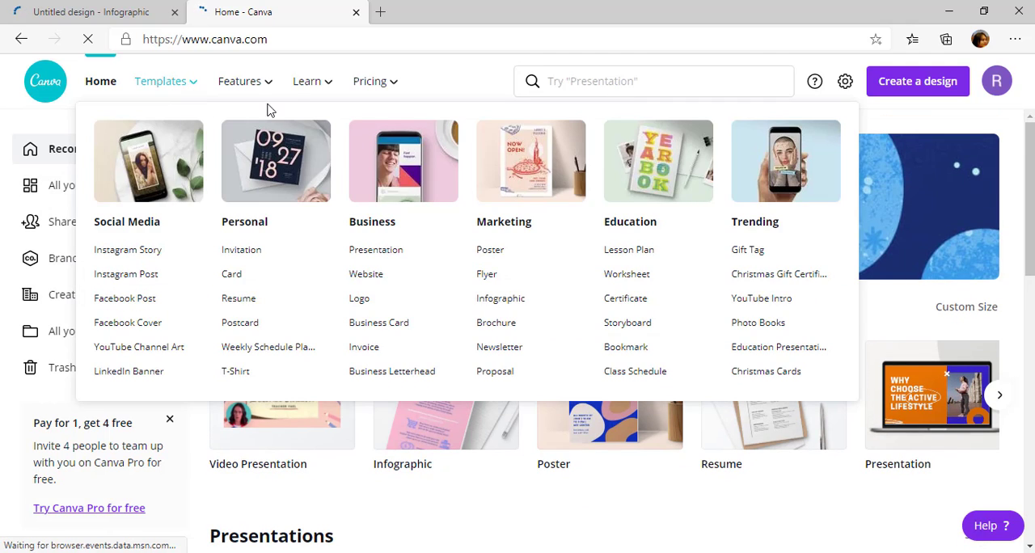
{"action": "mouse_move", "coordinate": [269, 86]}
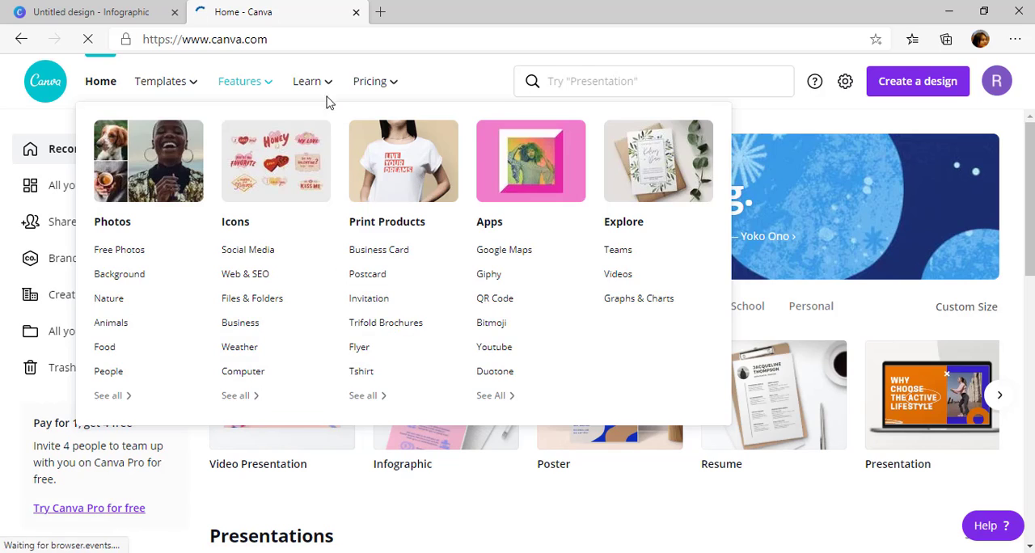
Search the home page's design types for "infogra"
{"action": "left_click", "coordinate": [588, 87]}
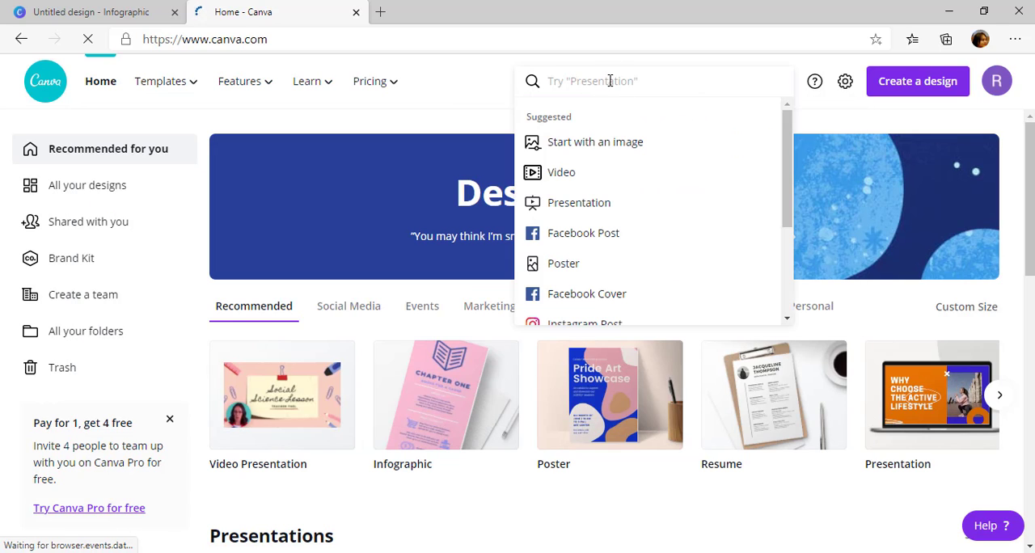
{"action": "type", "text": "inf"}
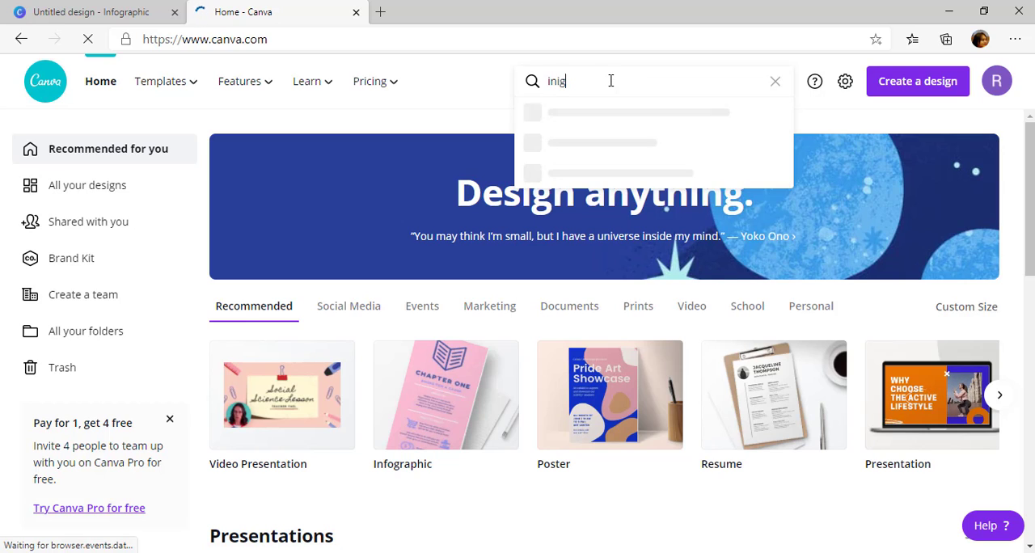
{"action": "type", "text": "g"}
{"action": "key", "text": "BackSpace"}
{"action": "key", "text": "BackSpace"}
{"action": "type", "text": "fogra"}
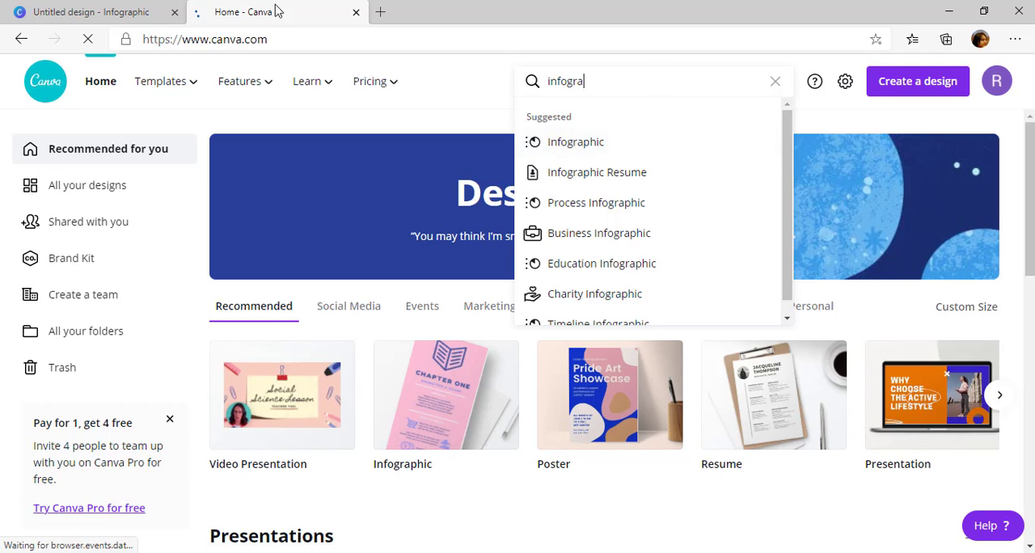
Return to the infographic design, closing the extra home page, and advance the editor tour to tip 3 of 4
{"action": "left_click", "coordinate": [106, 13]}
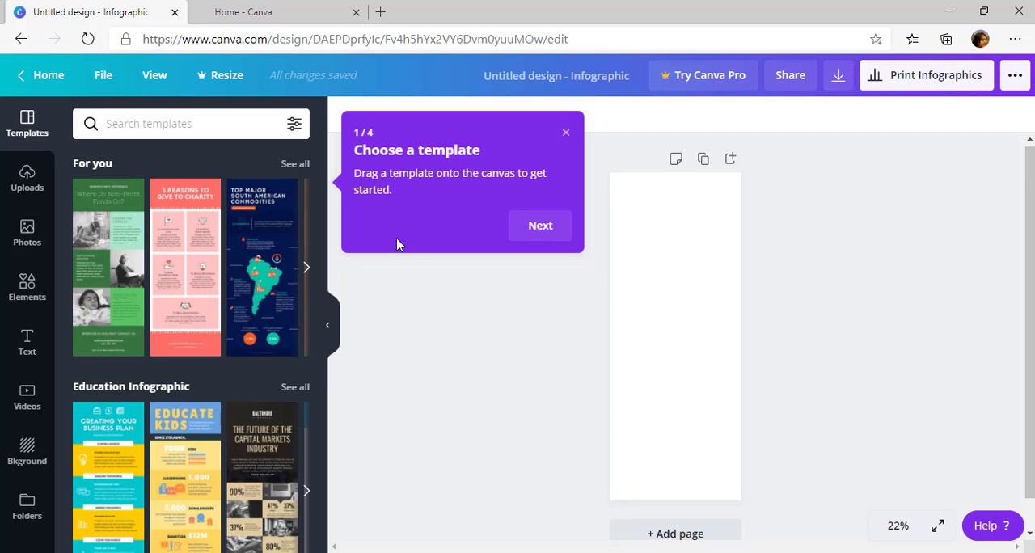
{"action": "left_click", "coordinate": [356, 12]}
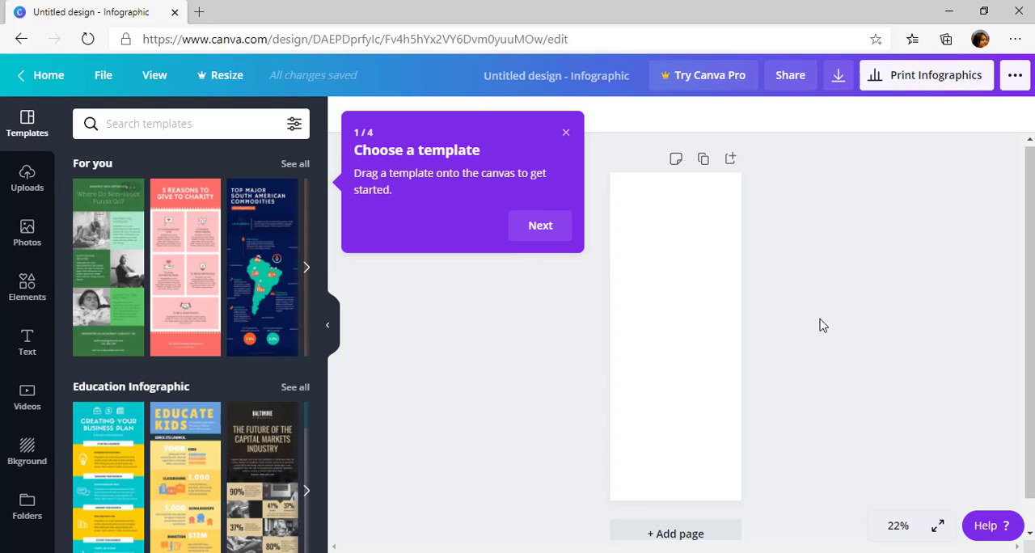
{"action": "left_click", "coordinate": [539, 230]}
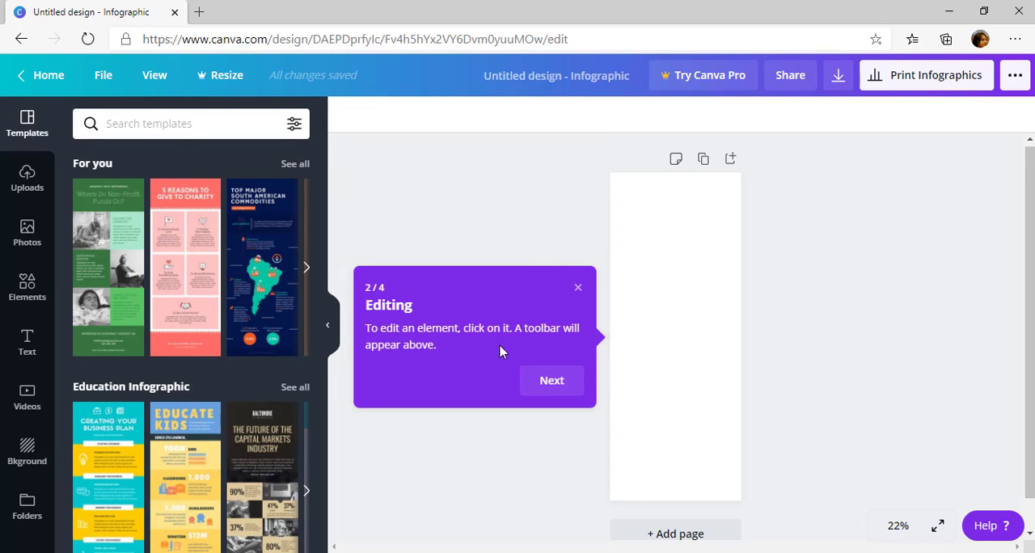
{"action": "left_click", "coordinate": [549, 382]}
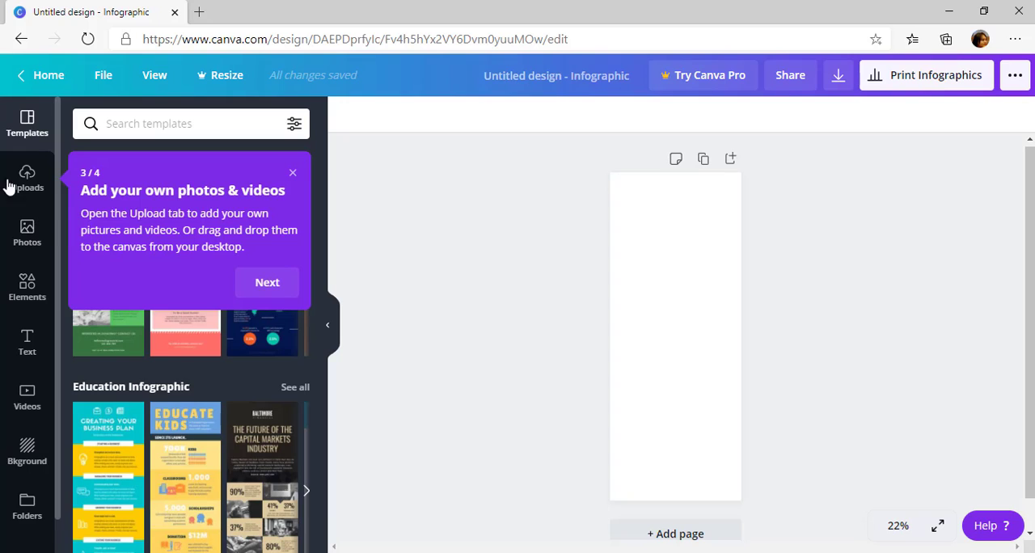
Finish the remaining tips of the editor tour and look over the additional apps and integrations available for the design
{"action": "left_click", "coordinate": [267, 283]}
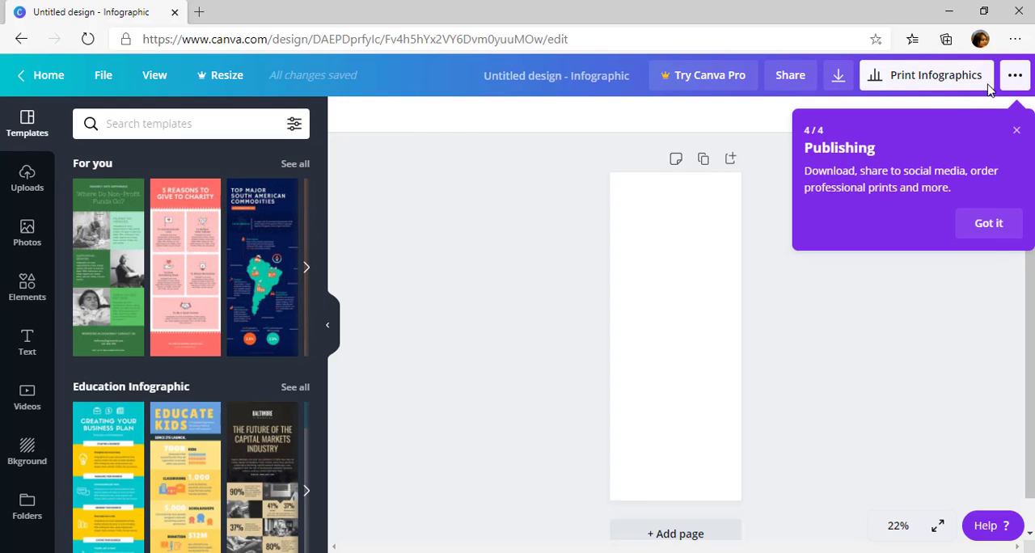
{"action": "left_click", "coordinate": [990, 233]}
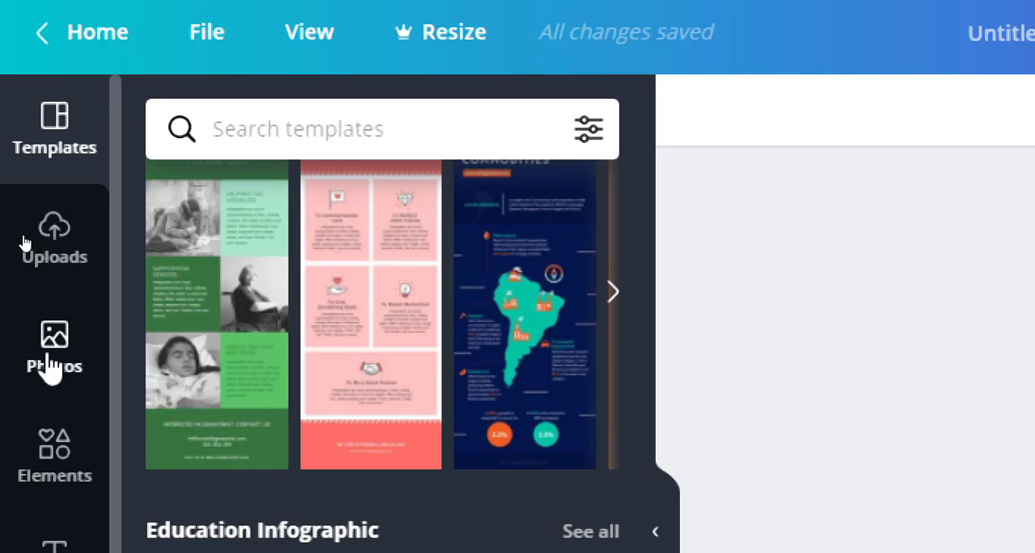
{"action": "scroll", "coordinate": [49, 421], "scroll_direction": "down", "scroll_amount": 1}
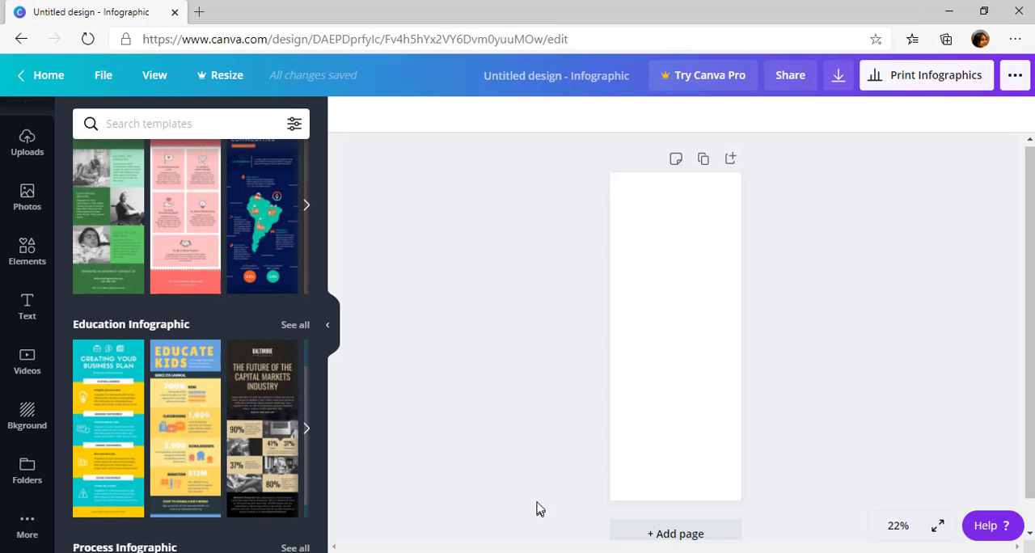
{"action": "left_click", "coordinate": [26, 527]}
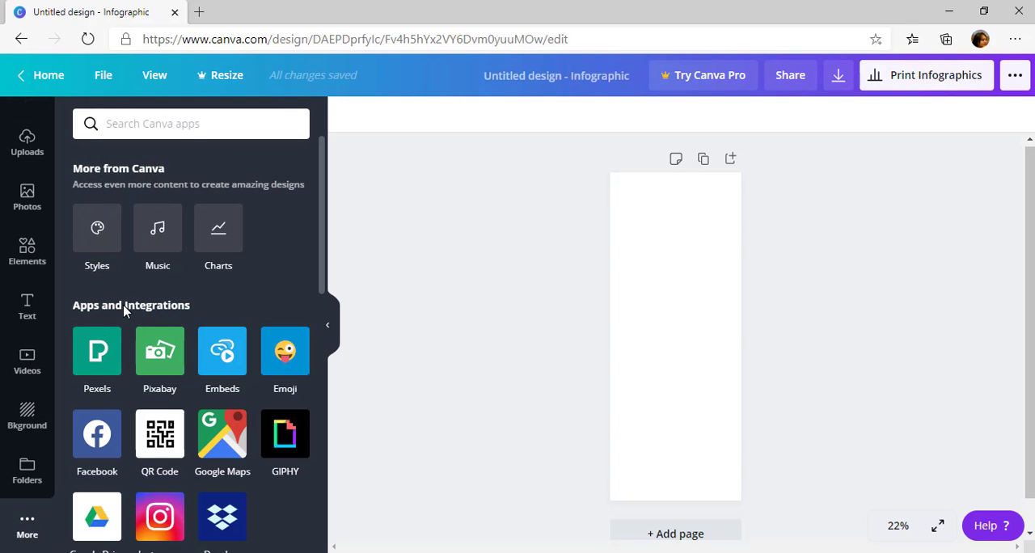
{"action": "scroll", "coordinate": [21, 162], "scroll_direction": "up", "scroll_amount": 1}
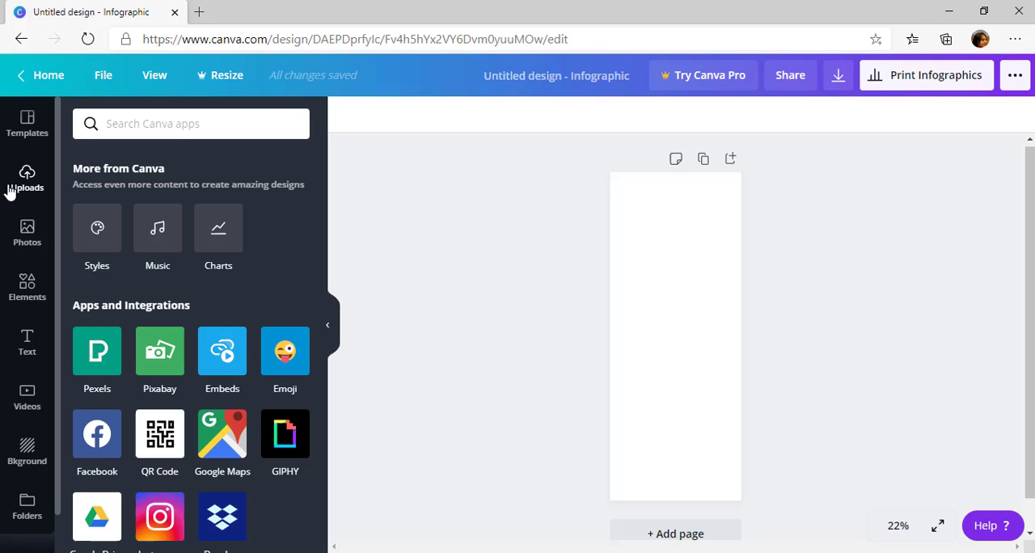
Look through the infographic templates, including the education, process, business, timeline and charity categories, for a suitable layout
{"action": "left_click", "coordinate": [27, 123]}
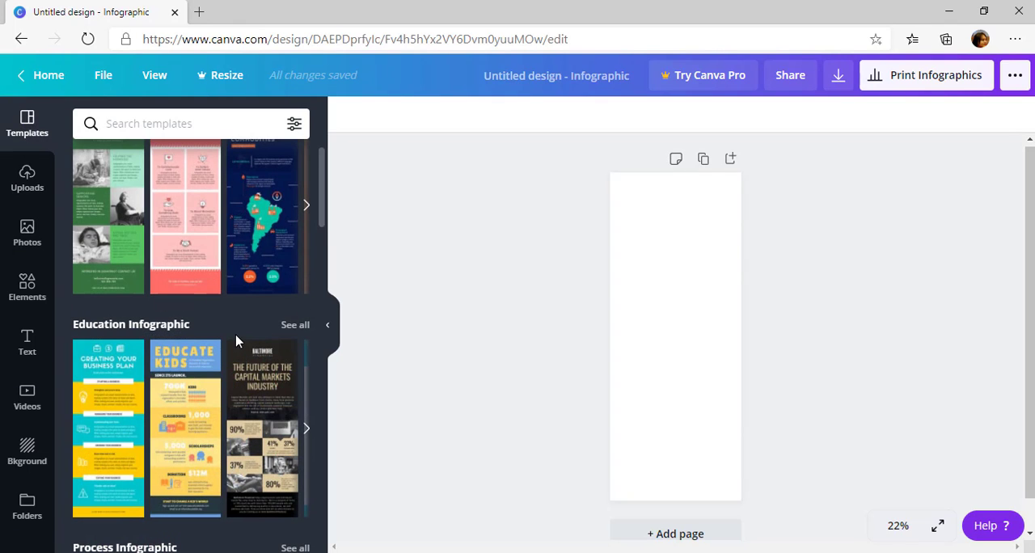
{"action": "scroll", "coordinate": [203, 381], "scroll_direction": "down", "scroll_amount": 5}
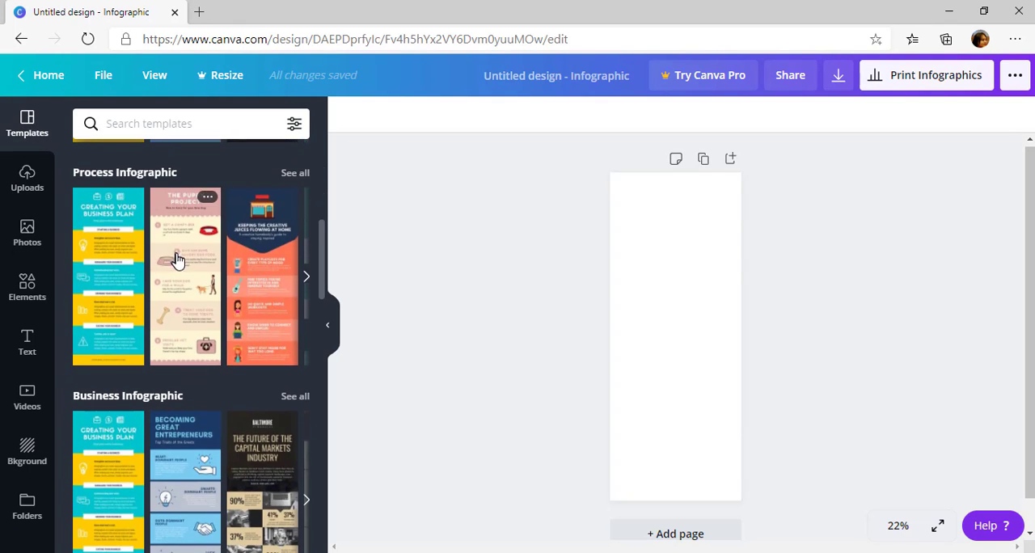
{"action": "scroll", "coordinate": [177, 259], "scroll_direction": "down", "scroll_amount": 5}
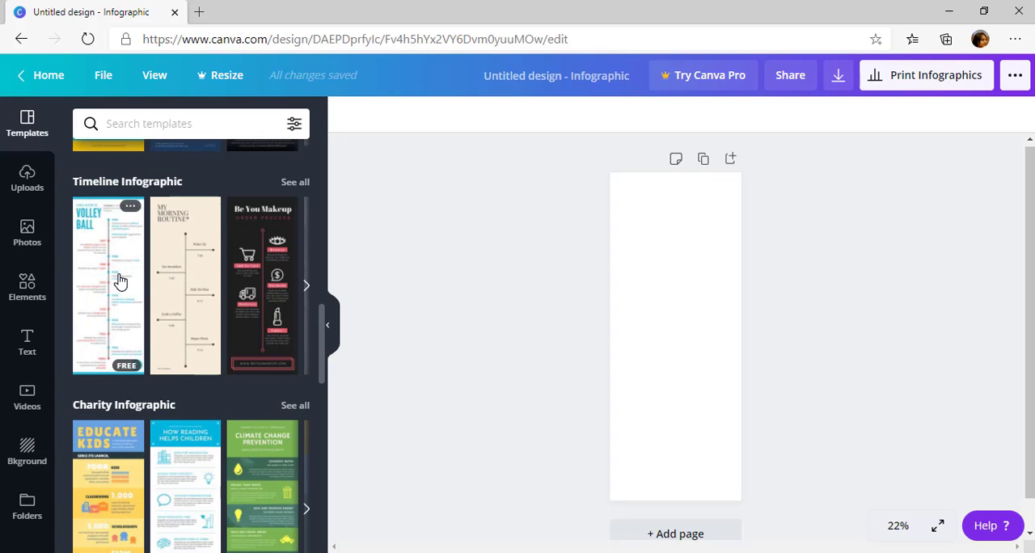
{"action": "scroll", "coordinate": [113, 283], "scroll_direction": "down", "scroll_amount": 1}
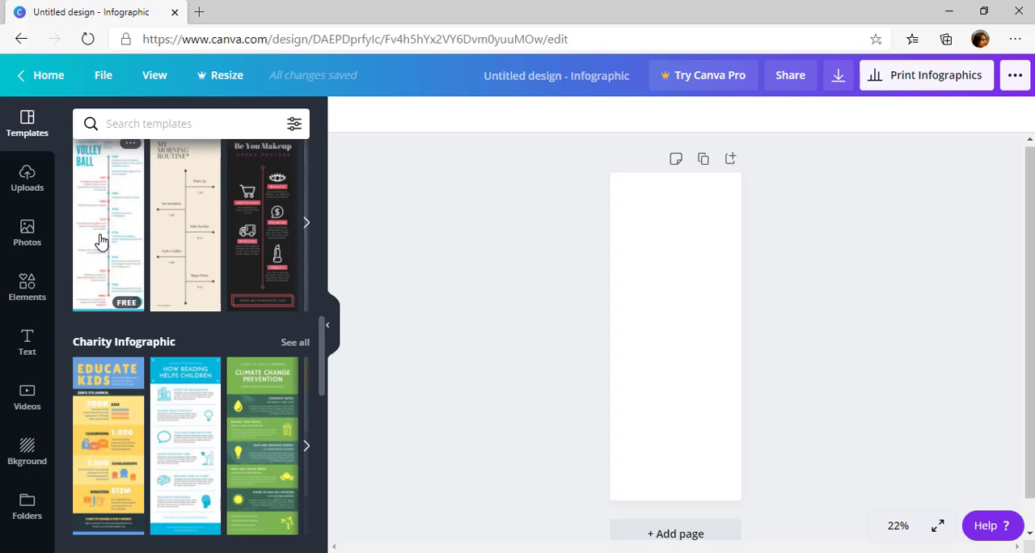
{"action": "scroll", "coordinate": [101, 240], "scroll_direction": "down", "scroll_amount": 9}
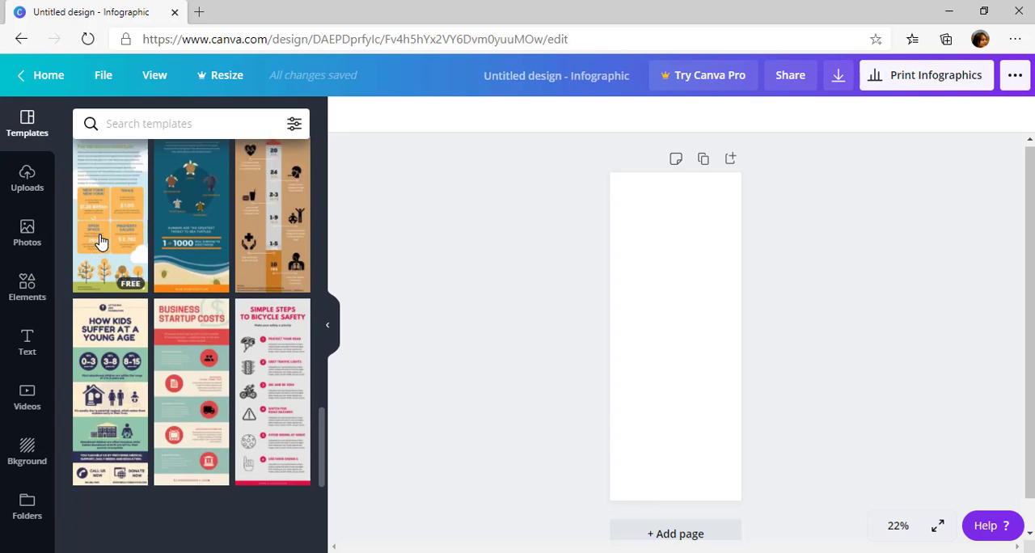
{"action": "scroll", "coordinate": [103, 240], "scroll_direction": "down", "scroll_amount": 5}
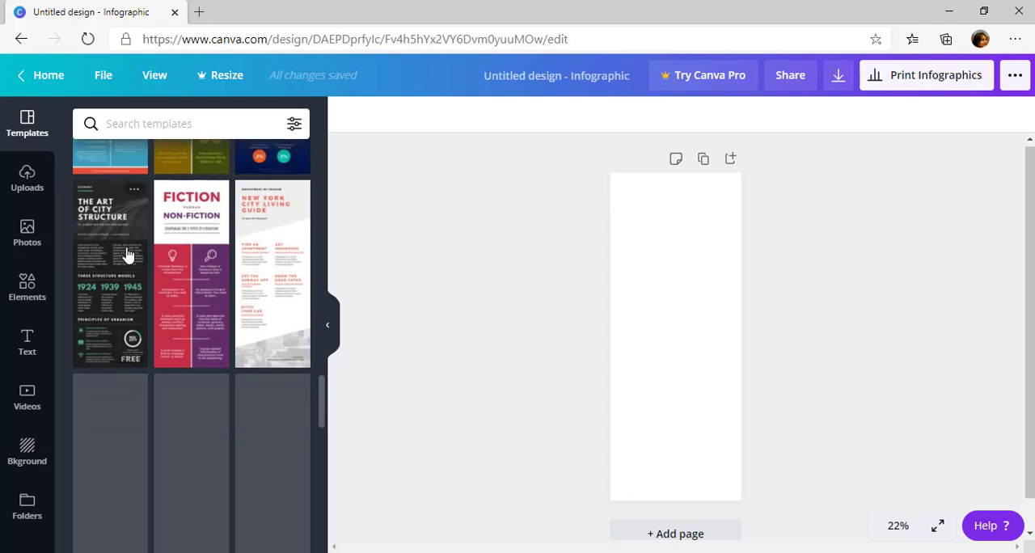
{"action": "scroll", "coordinate": [126, 255], "scroll_direction": "up", "scroll_amount": 2}
{"action": "scroll", "coordinate": [127, 251], "scroll_direction": "down", "scroll_amount": 5}
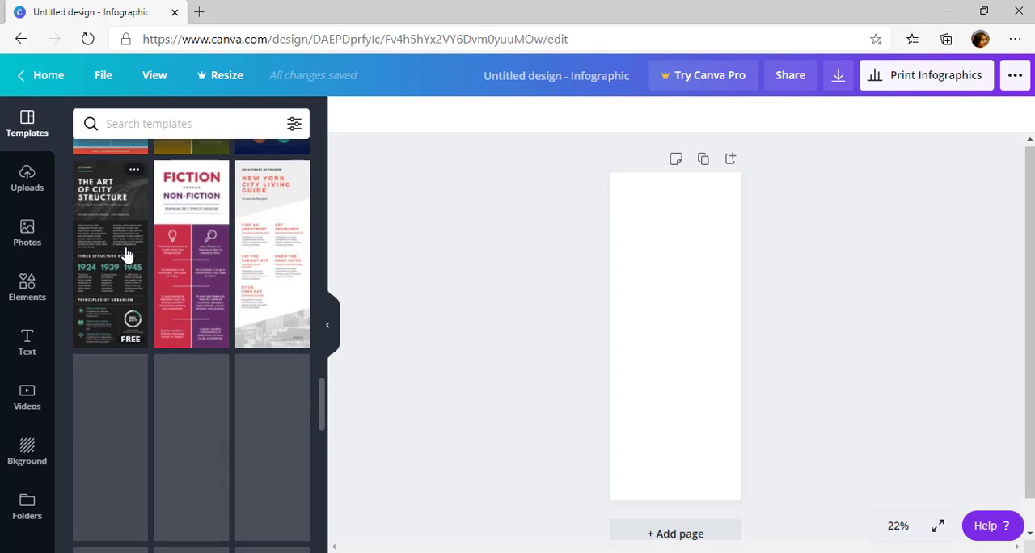
{"action": "scroll", "coordinate": [154, 254], "scroll_direction": "down", "scroll_amount": 6}
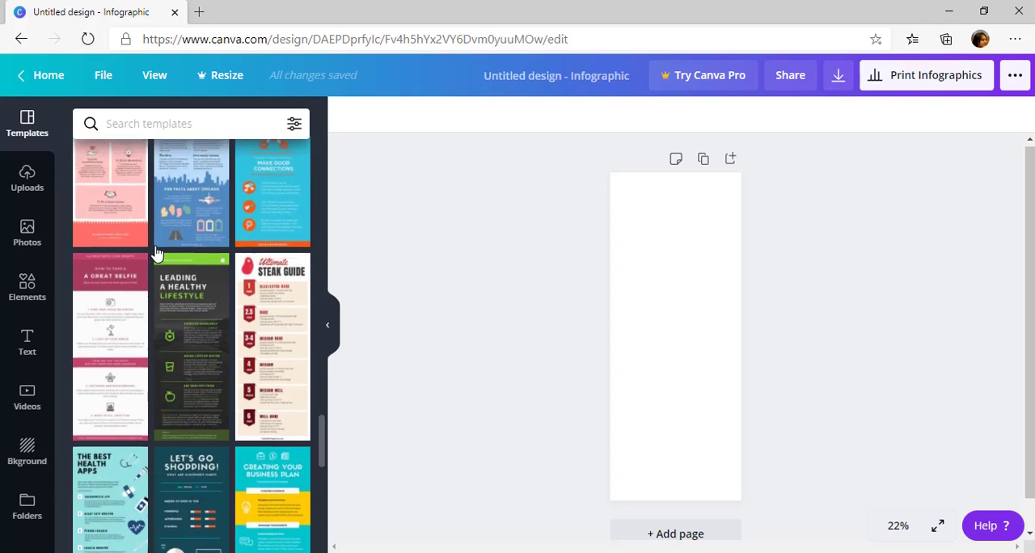
{"action": "scroll", "coordinate": [156, 253], "scroll_direction": "down", "scroll_amount": 1}
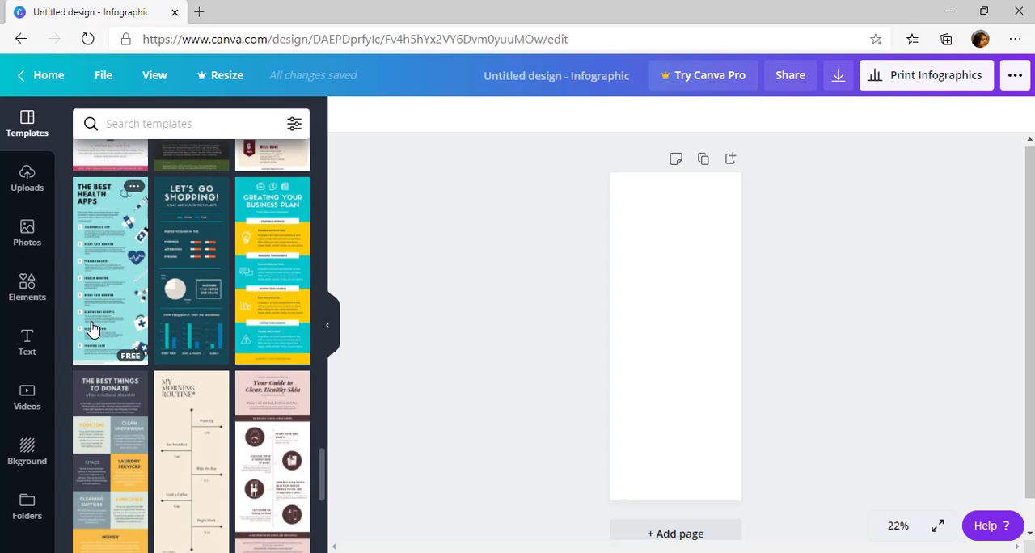
{"action": "scroll", "coordinate": [105, 397], "scroll_direction": "down", "scroll_amount": 2}
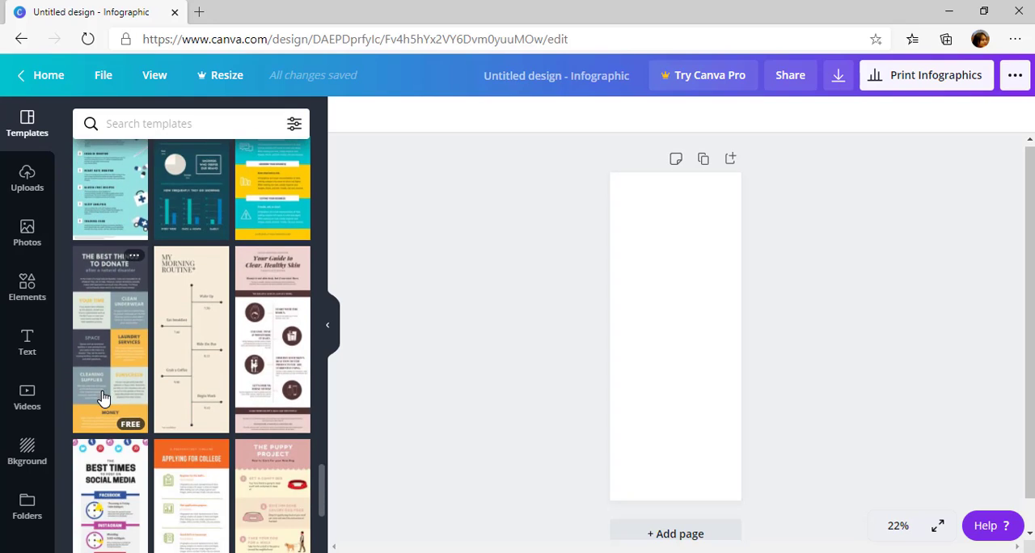
{"action": "scroll", "coordinate": [190, 307], "scroll_direction": "up", "scroll_amount": 2}
{"action": "scroll", "coordinate": [189, 297], "scroll_direction": "down", "scroll_amount": 8}
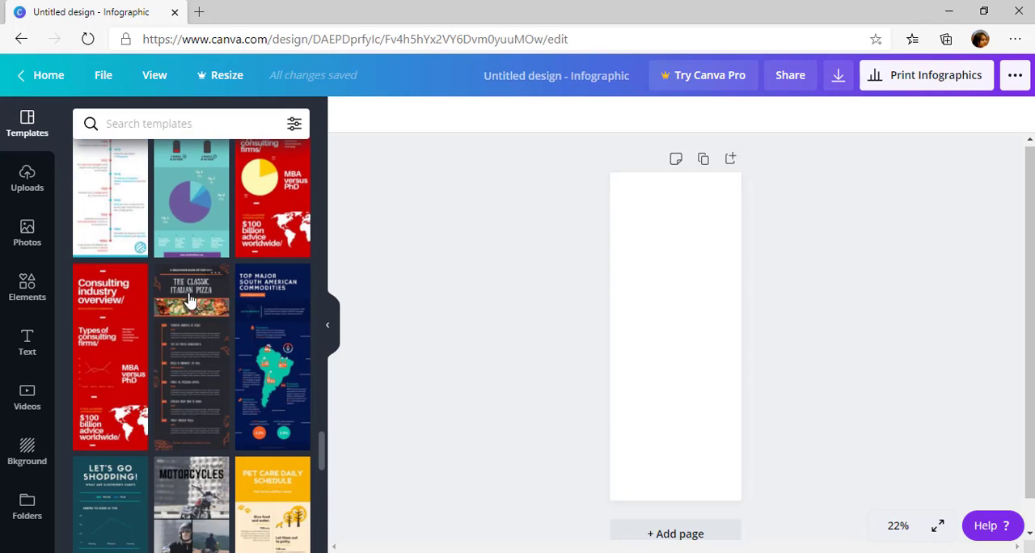
{"action": "scroll", "coordinate": [188, 308], "scroll_direction": "down", "scroll_amount": 3}
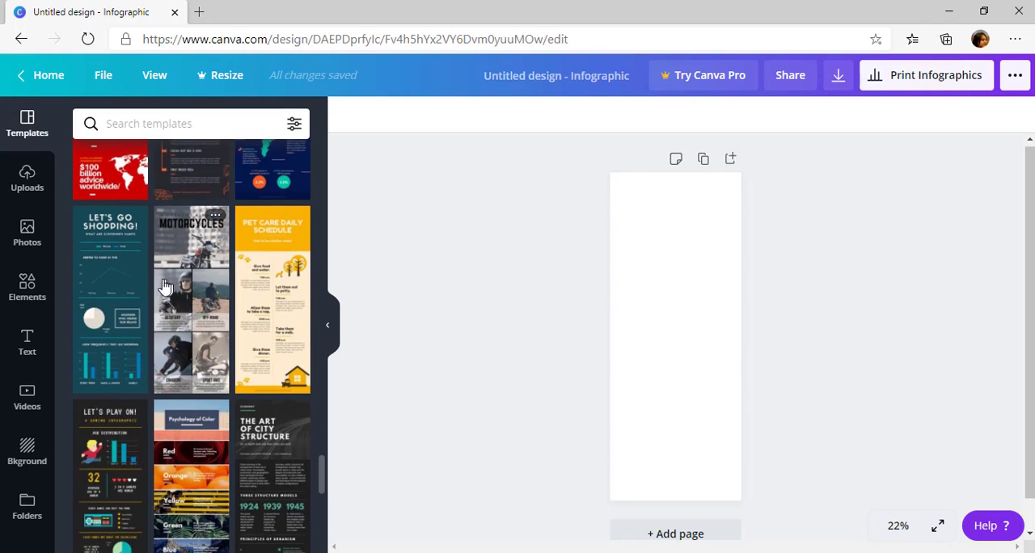
{"action": "scroll", "coordinate": [162, 283], "scroll_direction": "up", "scroll_amount": 5}
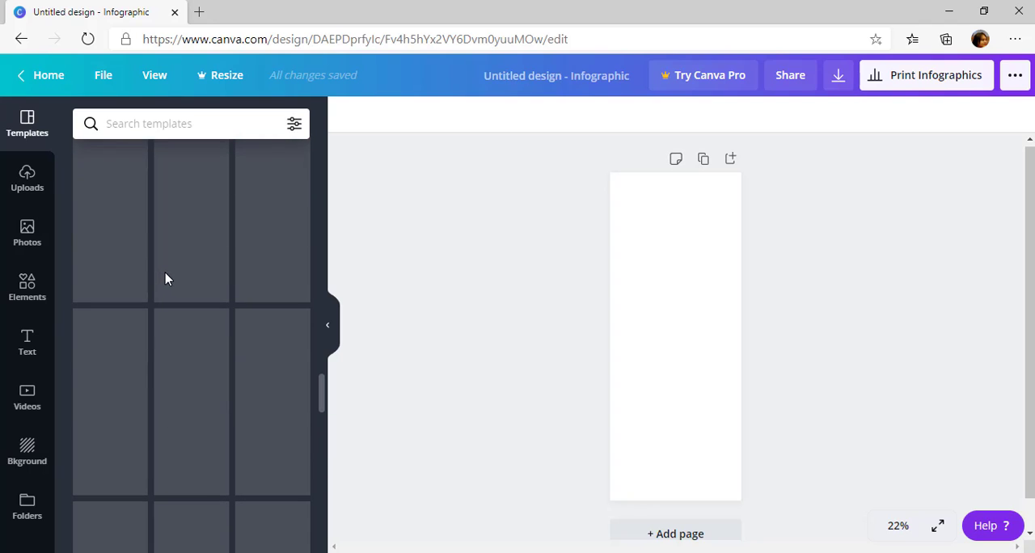
{"action": "scroll", "coordinate": [188, 236], "scroll_direction": "up", "scroll_amount": 1}
{"action": "scroll", "coordinate": [180, 316], "scroll_direction": "up", "scroll_amount": 2}
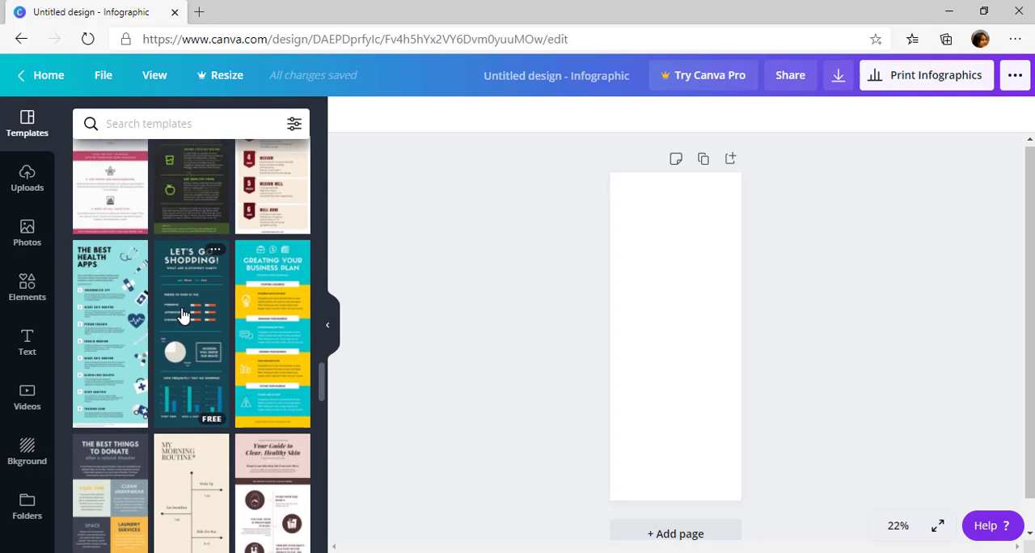
{"action": "scroll", "coordinate": [182, 311], "scroll_direction": "down", "scroll_amount": 10}
{"action": "scroll", "coordinate": [181, 316], "scroll_direction": "down", "scroll_amount": 4}
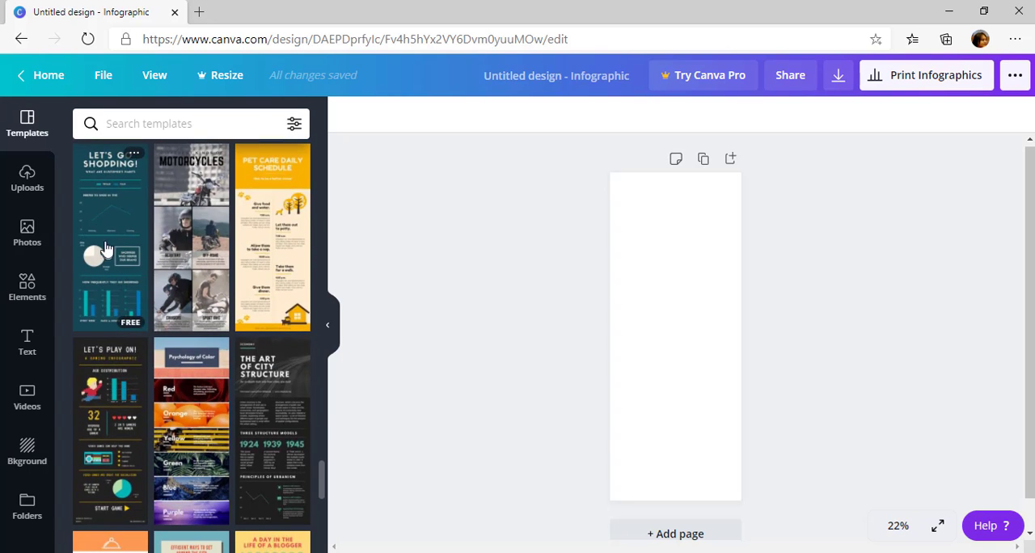
View the details of the Green and Blue Let's Go Shopping infographic template and apply it to the blank page
{"action": "scroll", "coordinate": [97, 243], "scroll_direction": "up", "scroll_amount": 2}
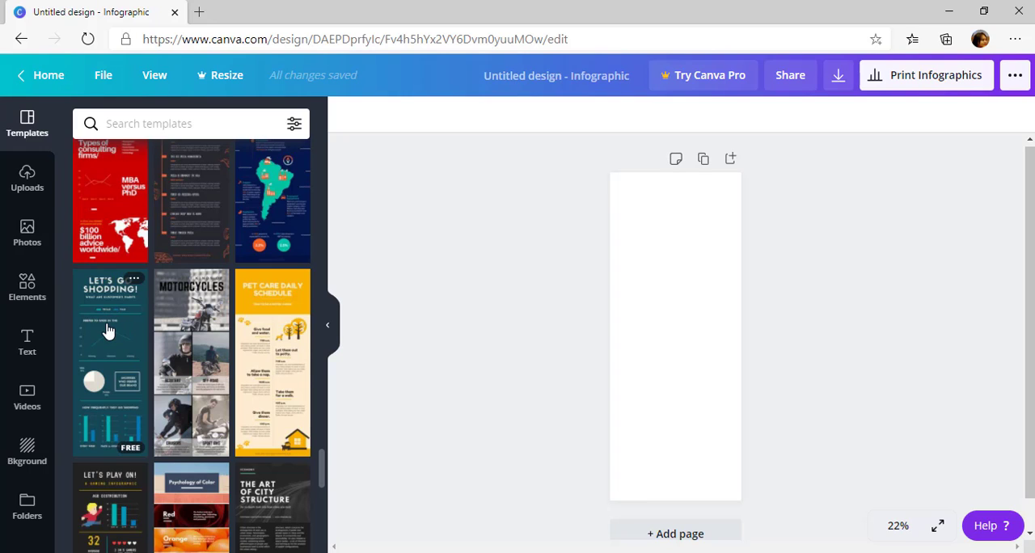
{"action": "left_click", "coordinate": [136, 280]}
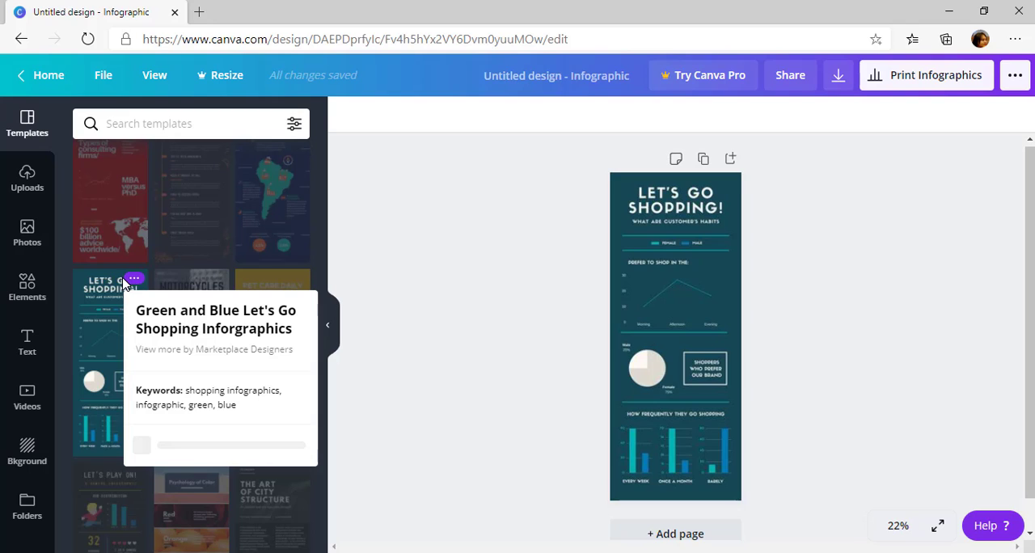
{"action": "left_click", "coordinate": [109, 293]}
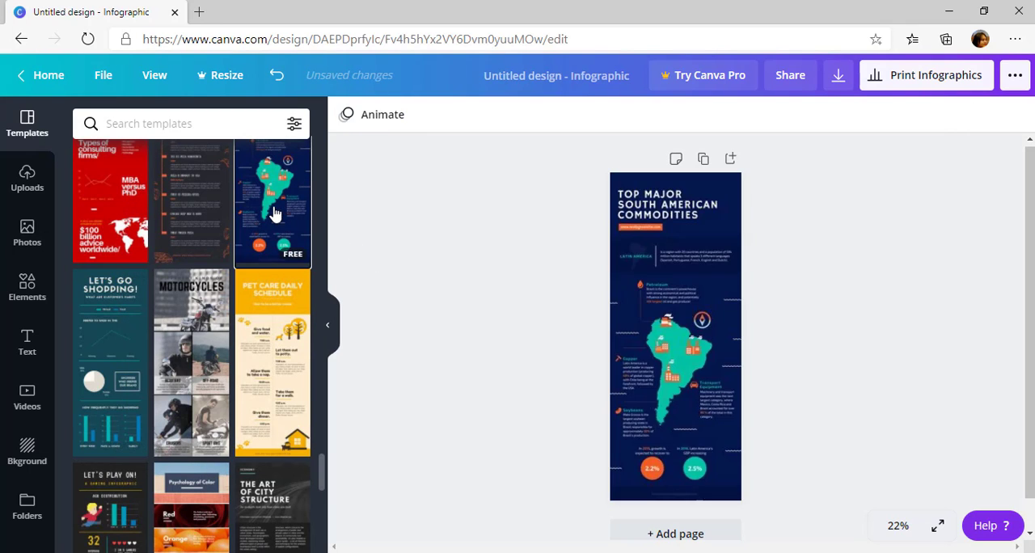
{"action": "left_click", "coordinate": [98, 318]}
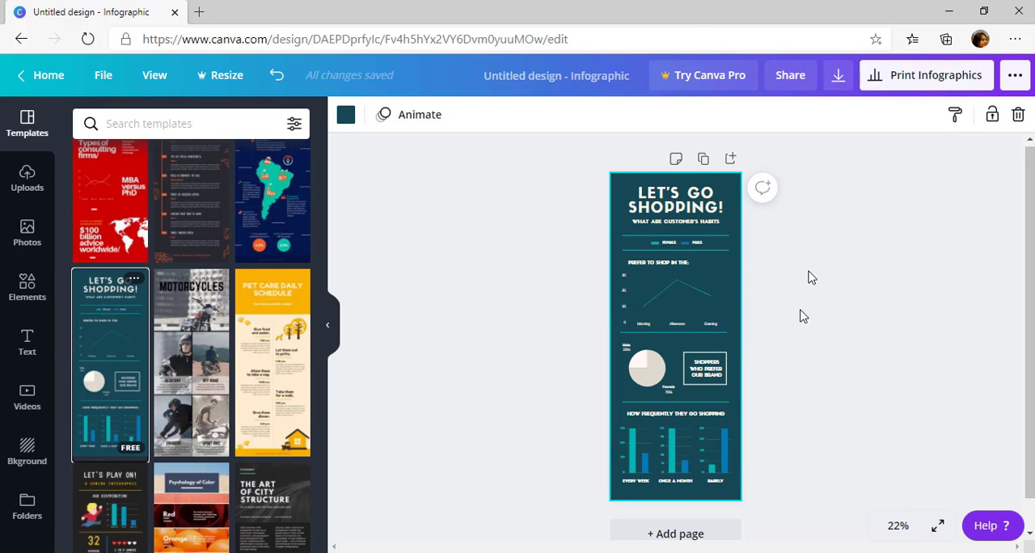
Replace the infographic's main heading "LET'S GO SHOPPING!" with "LKP INFINITY"
{"action": "left_click", "coordinate": [899, 526]}
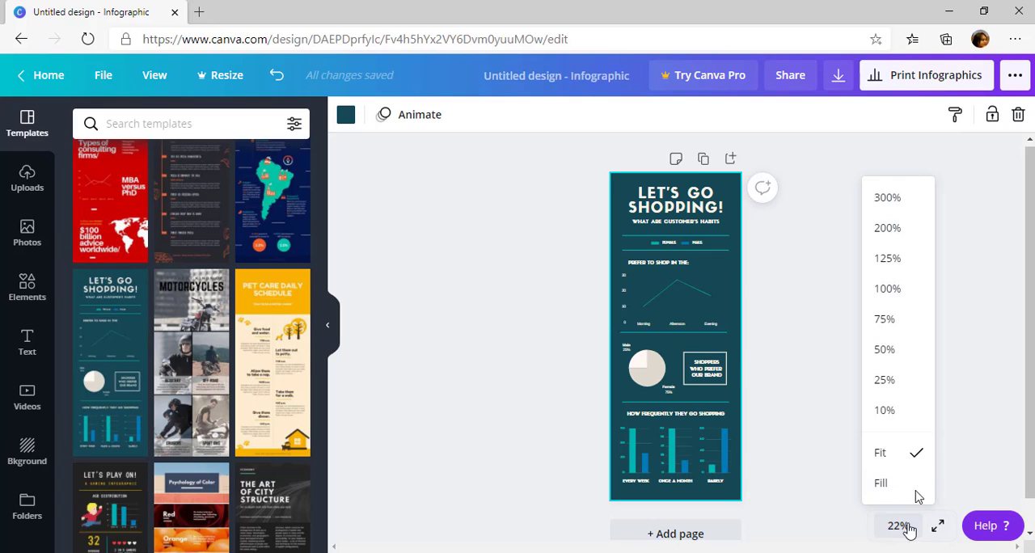
{"action": "left_click", "coordinate": [912, 387]}
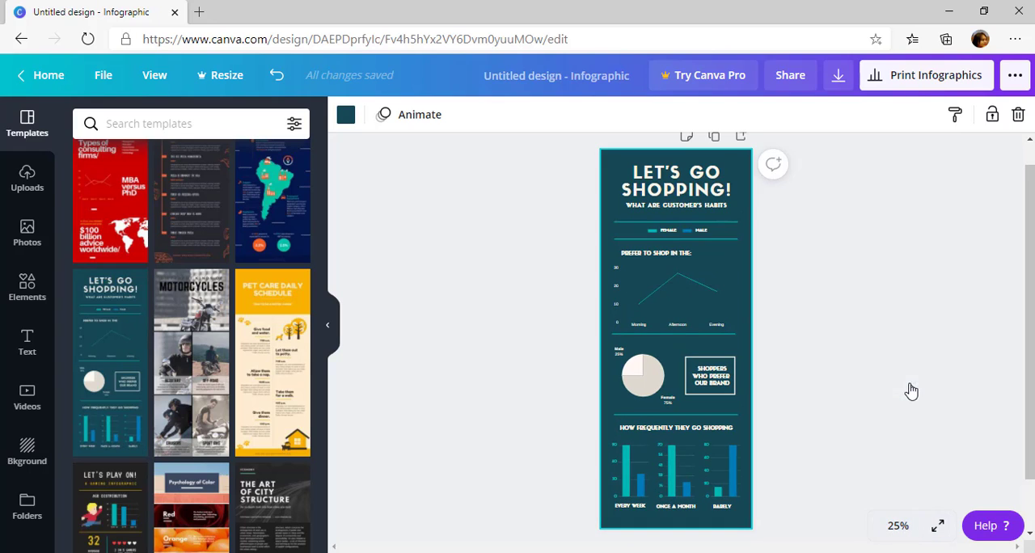
{"action": "left_click", "coordinate": [904, 530]}
{"action": "left_click", "coordinate": [907, 350]}
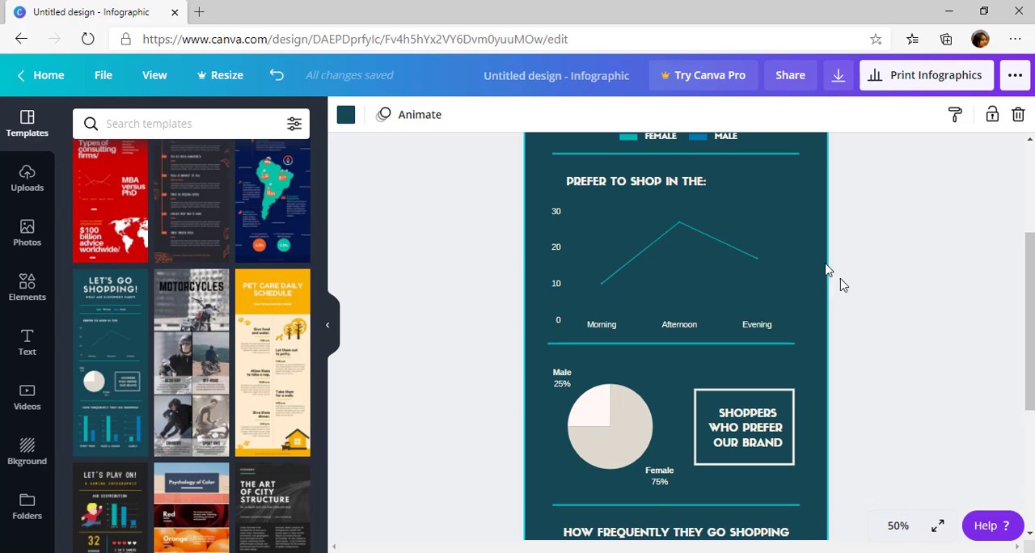
{"action": "scroll", "coordinate": [813, 259], "scroll_direction": "up", "scroll_amount": 3}
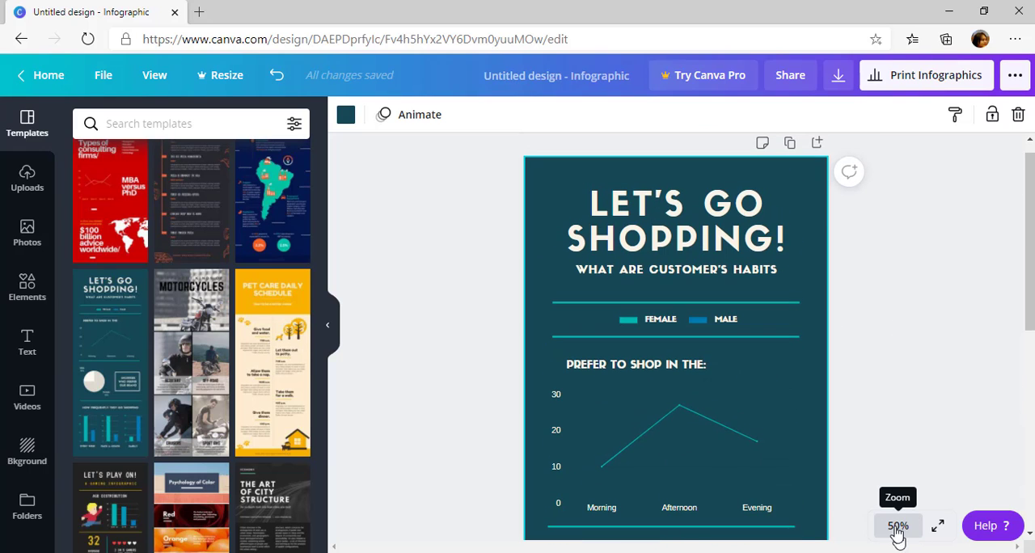
{"action": "left_click", "coordinate": [678, 243]}
{"action": "double_click", "coordinate": [681, 231]}
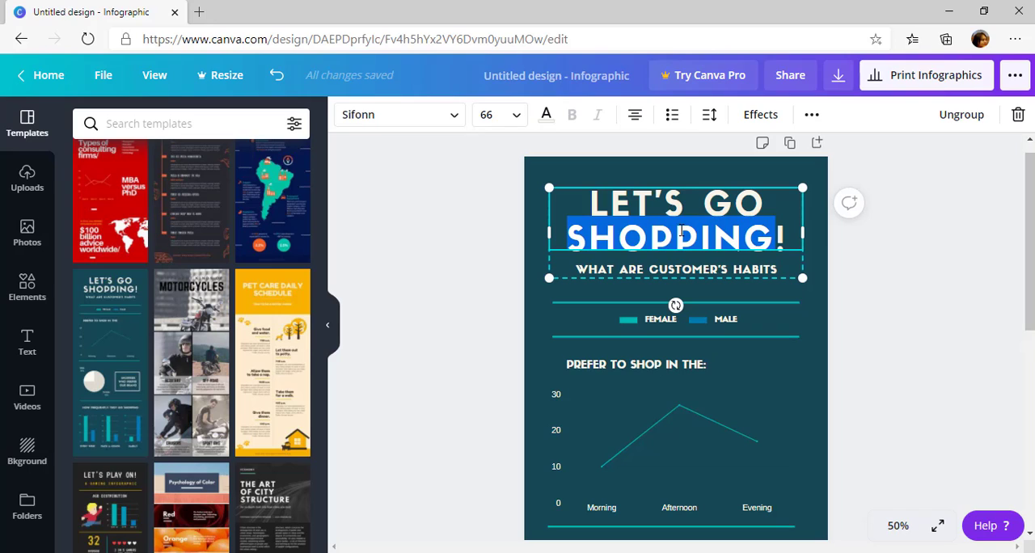
{"action": "triple_click", "coordinate": [681, 231]}
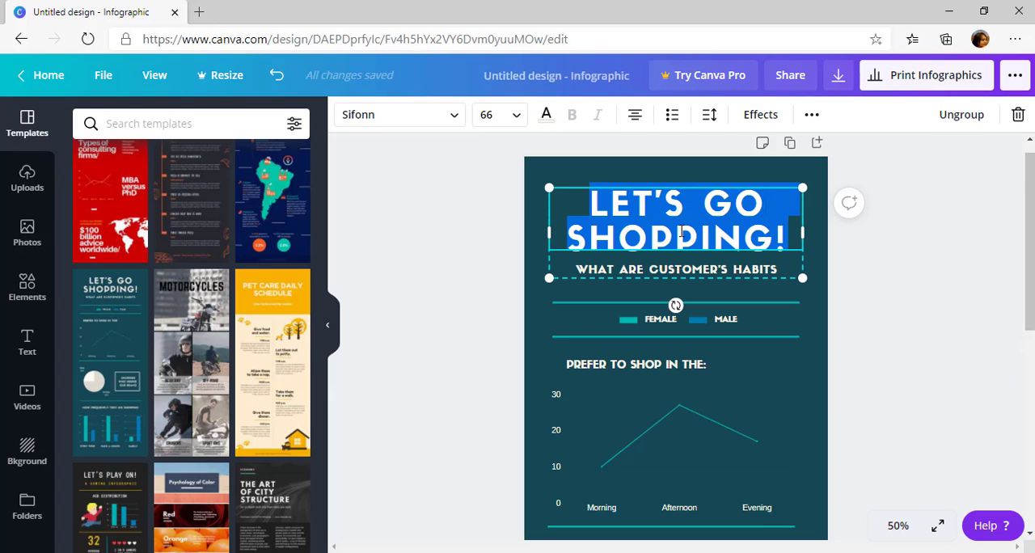
{"action": "type", "text": "L"}
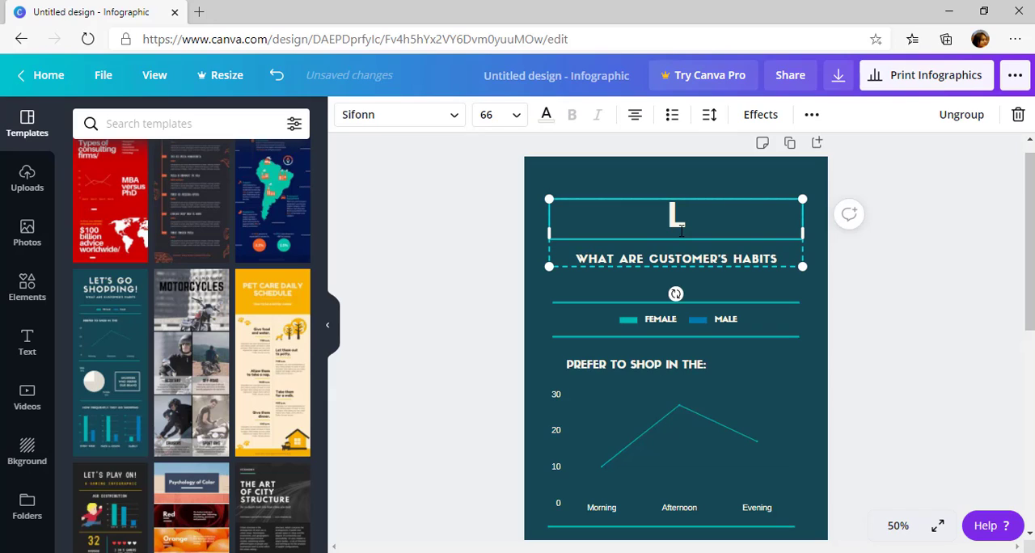
{"action": "type", "text": "KP IN"}
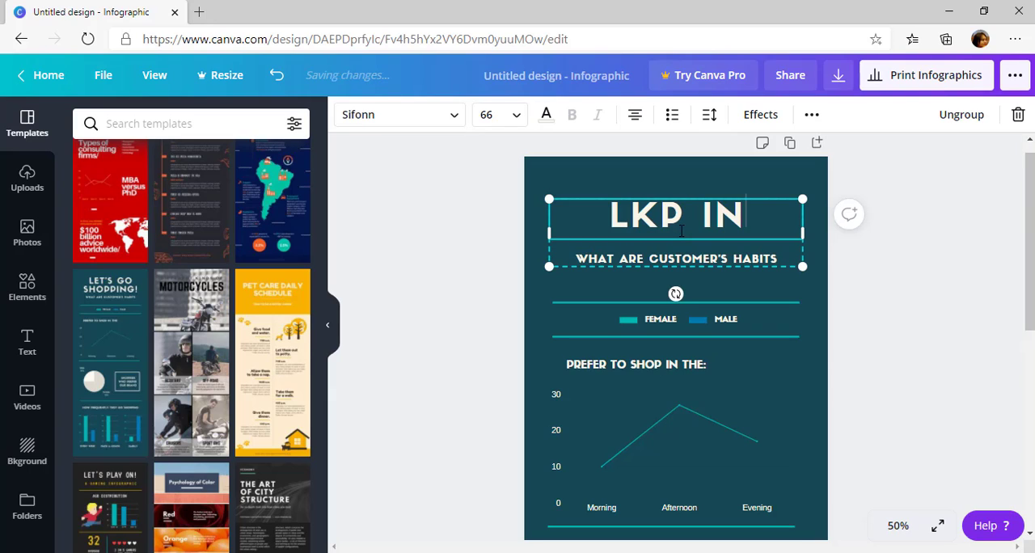
{"action": "type", "text": "VITINY"}
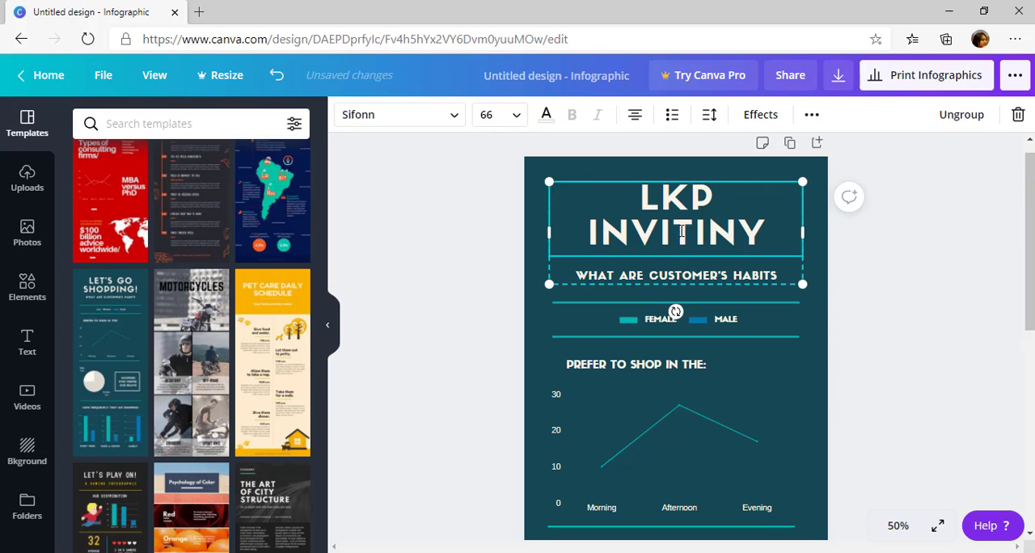
{"action": "key", "text": "BackSpace"}
{"action": "key", "text": "BackSpace"}
{"action": "key", "text": "BackSpace"}
{"action": "key", "text": "BackSpace"}
{"action": "key", "text": "BackSpace"}
{"action": "key", "text": "BackSpace"}
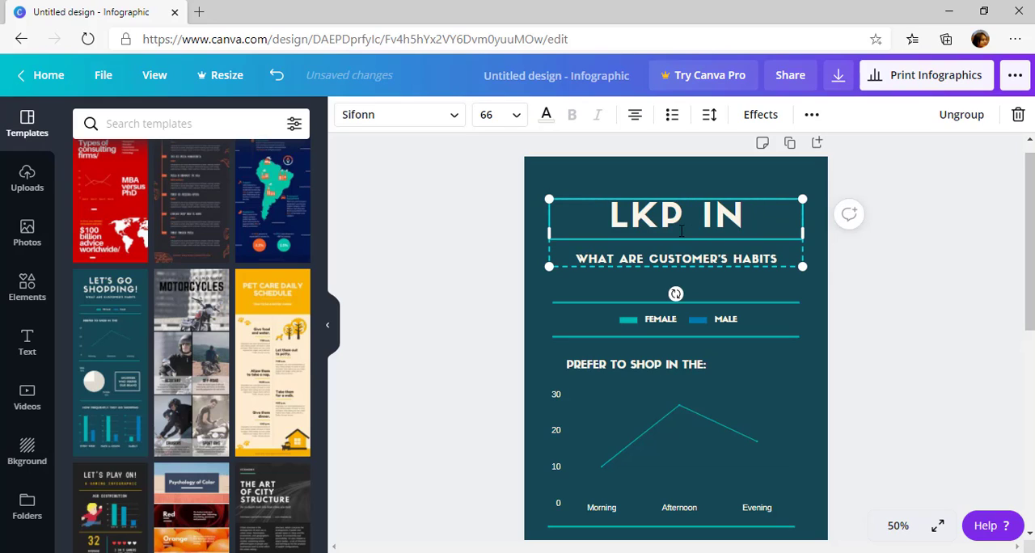
{"action": "type", "text": "FINITY"}
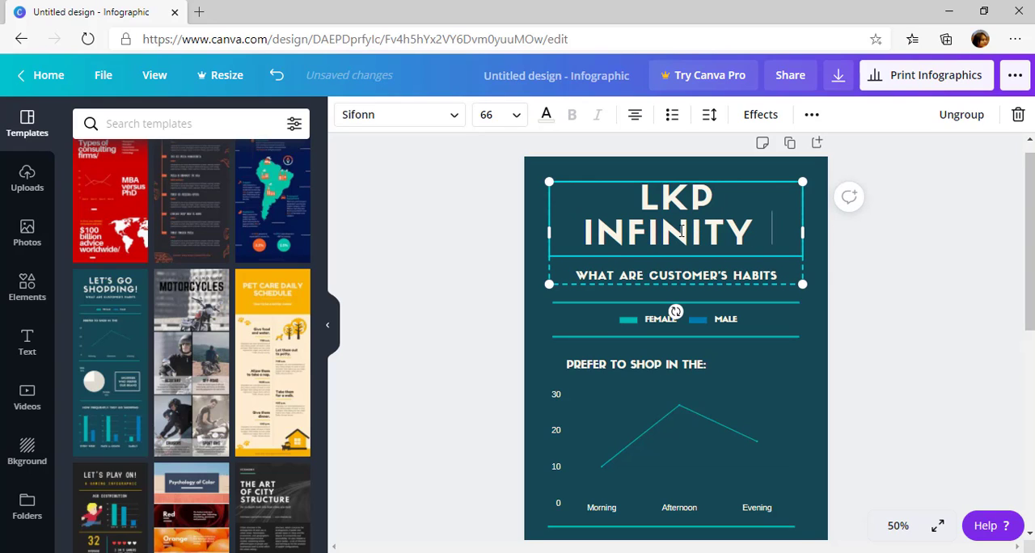
{"action": "type", "text": " E"}
Add the word "NETWORK" after "LKP INFINITY" in the infographic's main heading
{"action": "key", "text": "BackSpace"}
{"action": "type", "text": "NETWOR"}
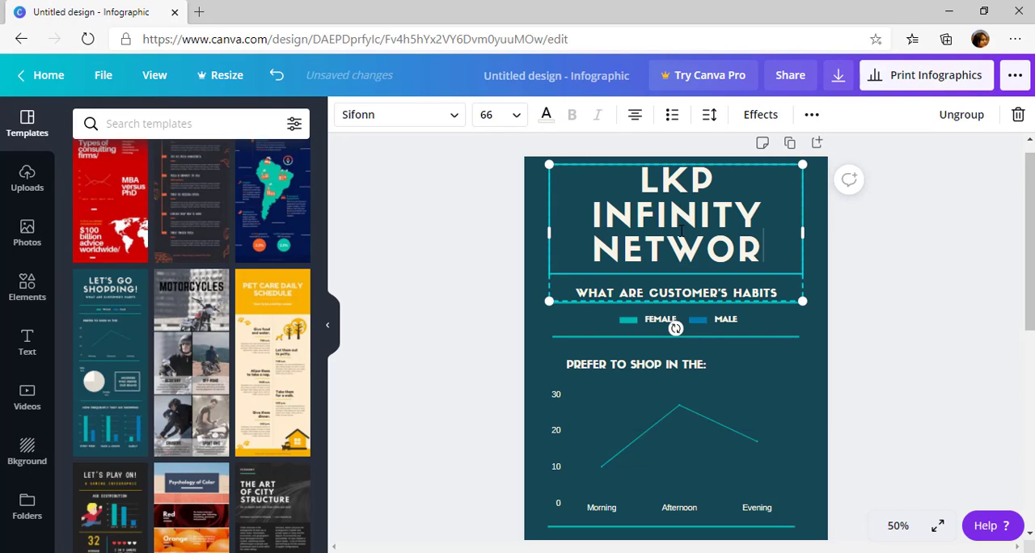
{"action": "type", "text": "K"}
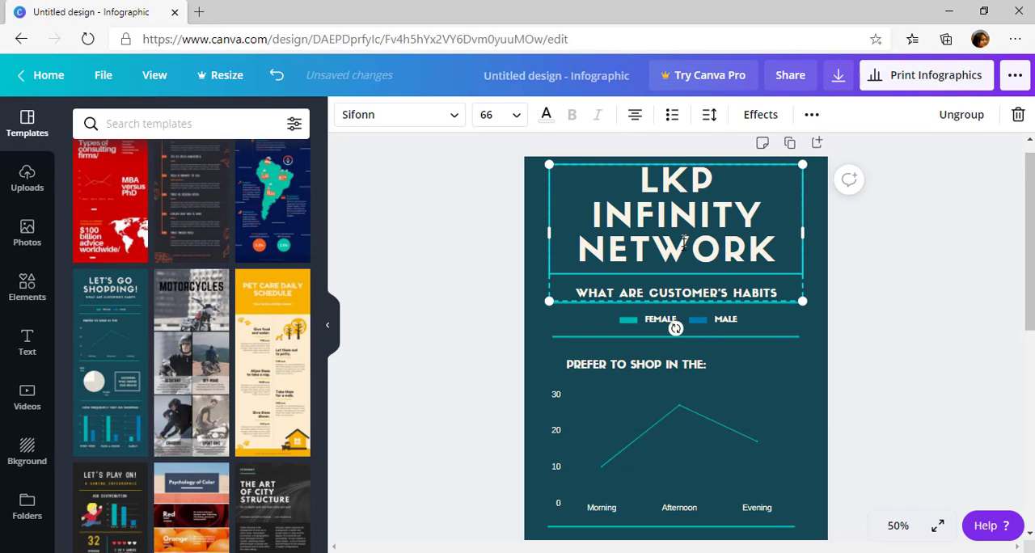
Replace the subtitle "WHAT ARE CUSTOMER'S HABITS" below the heading with "TOTAL SISWA"
{"action": "double_click", "coordinate": [680, 293]}
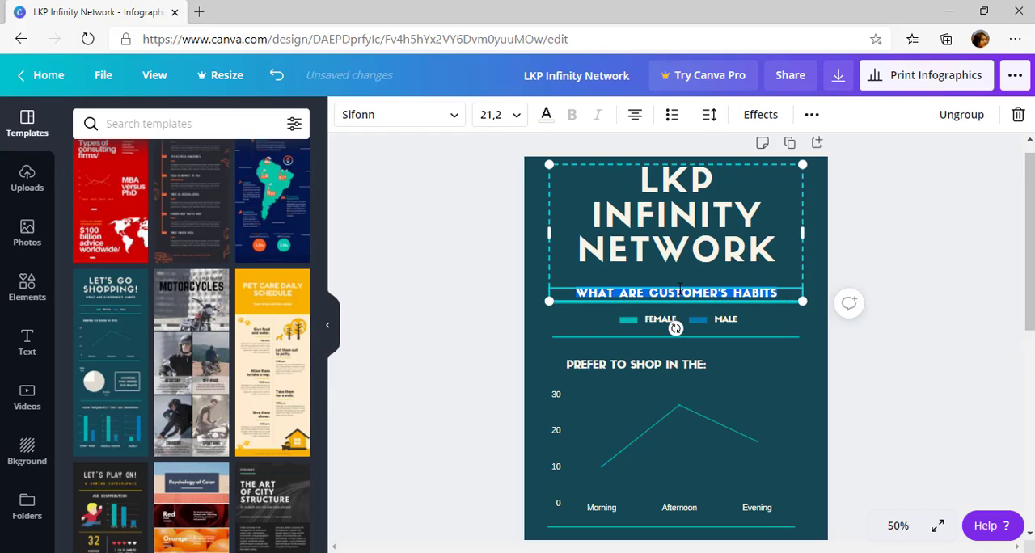
{"action": "type", "text": "TOTA"}
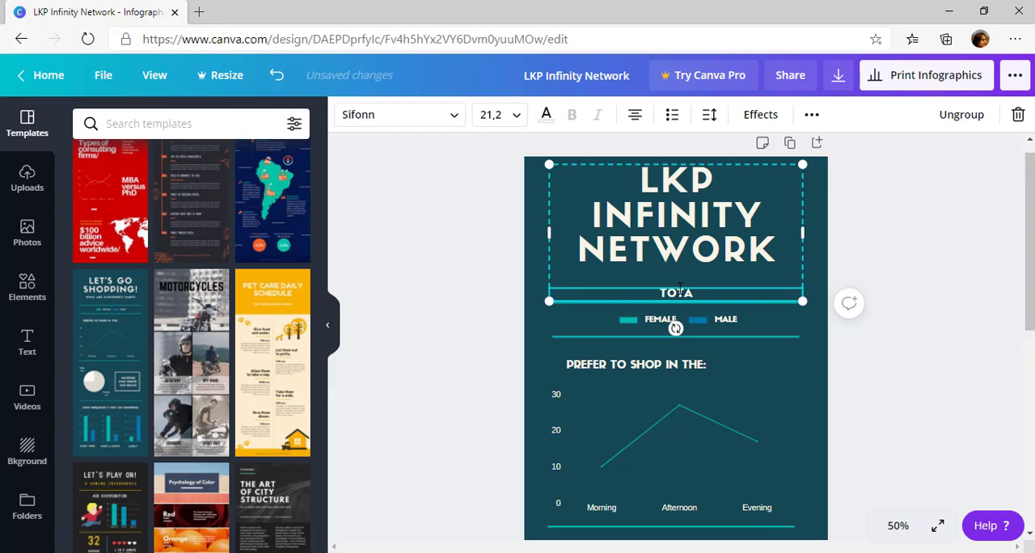
{"action": "type", "text": "L "}
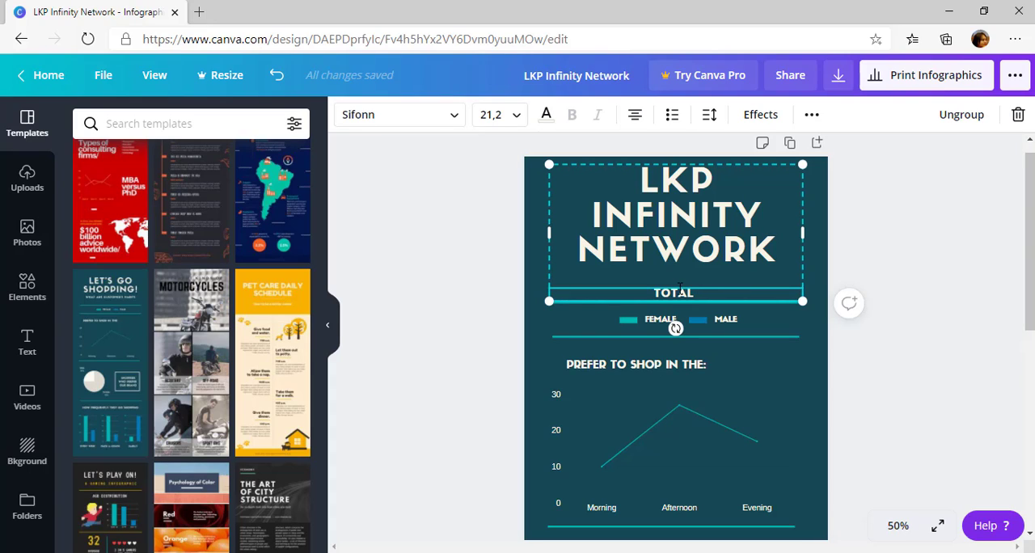
{"action": "type", "text": "MEMBER"}
{"action": "key", "text": "BackSpace"}
{"action": "key", "text": "BackSpace"}
{"action": "key", "text": "BackSpace"}
{"action": "key", "text": "BackSpace"}
{"action": "key", "text": "BackSpace"}
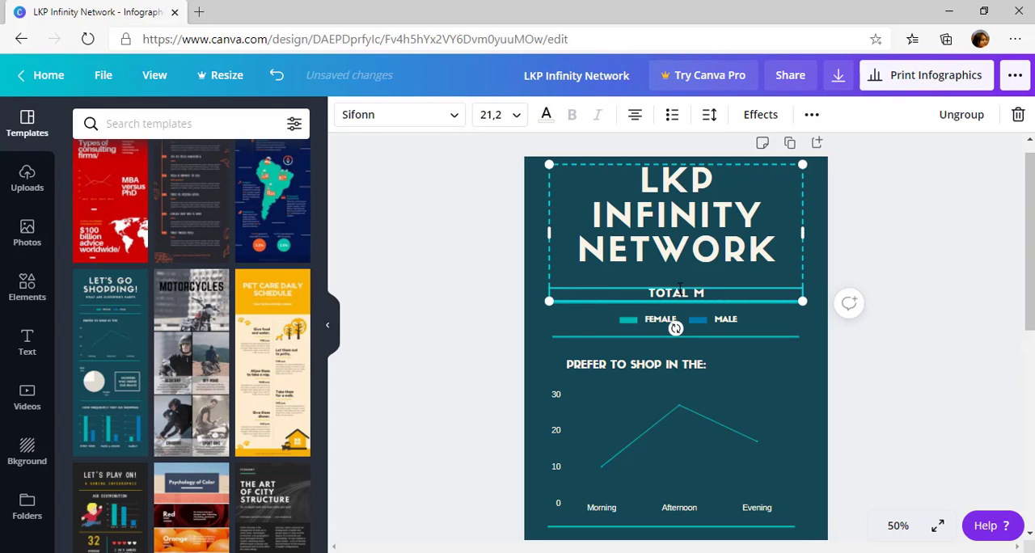
{"action": "key", "text": "BackSpace"}
{"action": "type", "text": "MAHANS"}
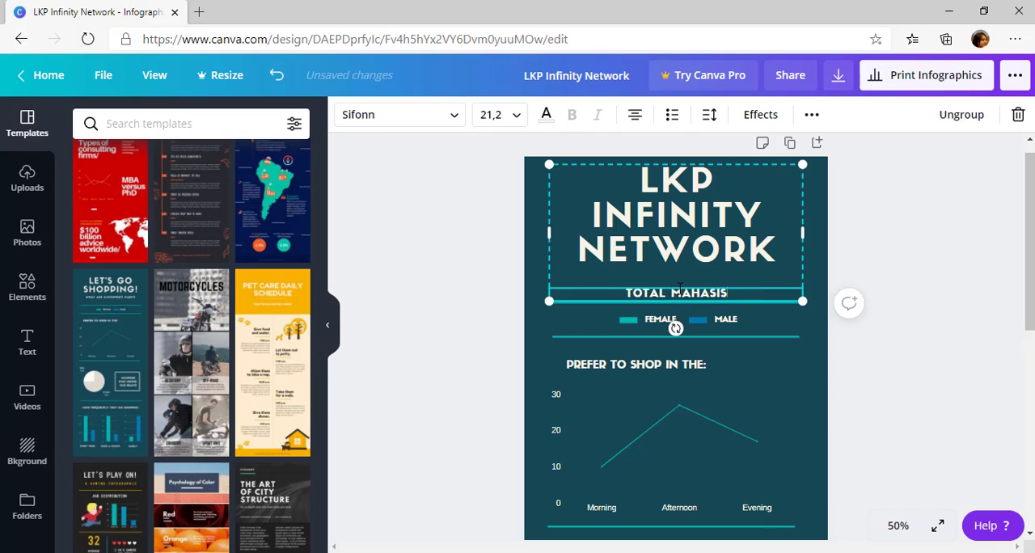
{"action": "key", "text": "BackSpace"}
{"action": "key", "text": "BackSpace"}
{"action": "key", "text": "BackSpace"}
{"action": "key", "text": "BackSpace"}
{"action": "key", "text": "BackSpace"}
{"action": "key", "text": "BackSpace"}
{"action": "type", "text": "SISW"}
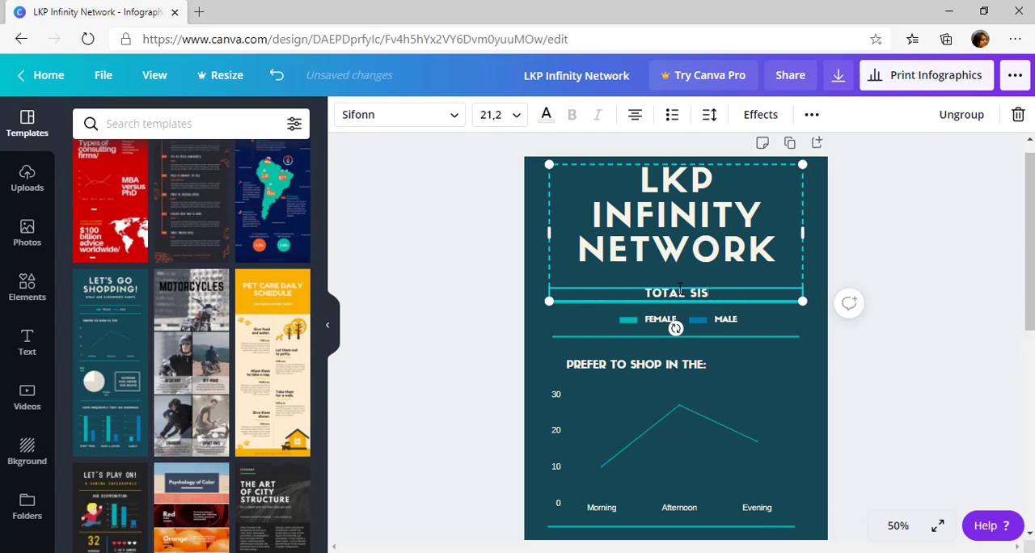
{"action": "key", "text": "BackSpace"}
{"action": "type", "text": "WA"}
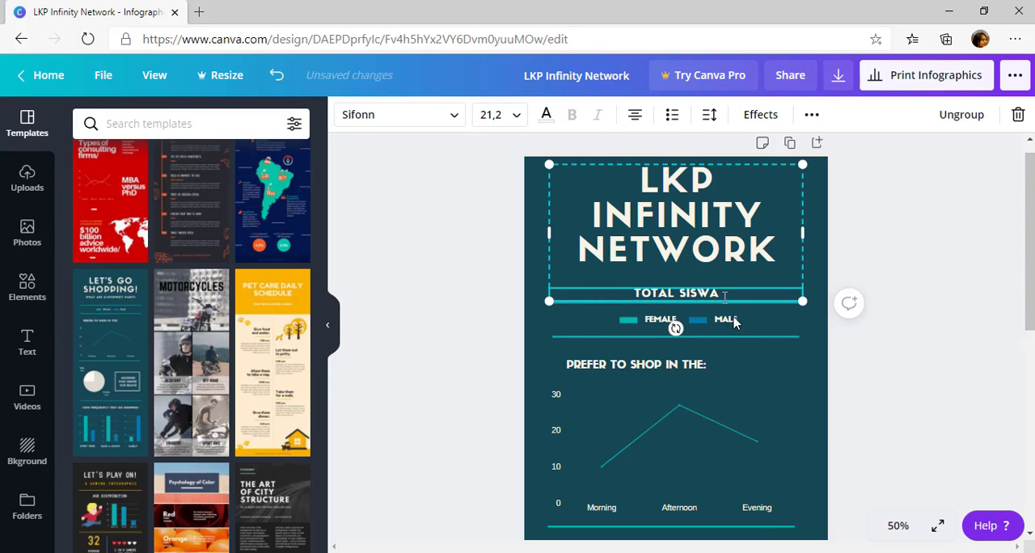
{"action": "left_click", "coordinate": [873, 394]}
Look over the infographic's remaining sections, including the line chart, pie chart and bar charts, for content to customize
{"action": "scroll", "coordinate": [825, 394], "scroll_direction": "down", "scroll_amount": 3}
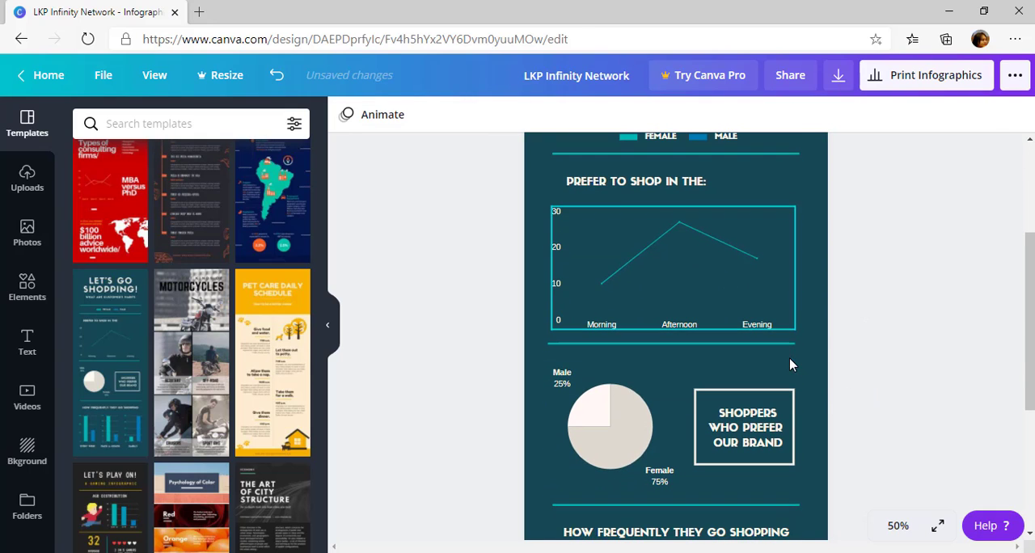
{"action": "scroll", "coordinate": [834, 352], "scroll_direction": "up", "scroll_amount": 3}
{"action": "scroll", "coordinate": [834, 352], "scroll_direction": "down", "scroll_amount": 3}
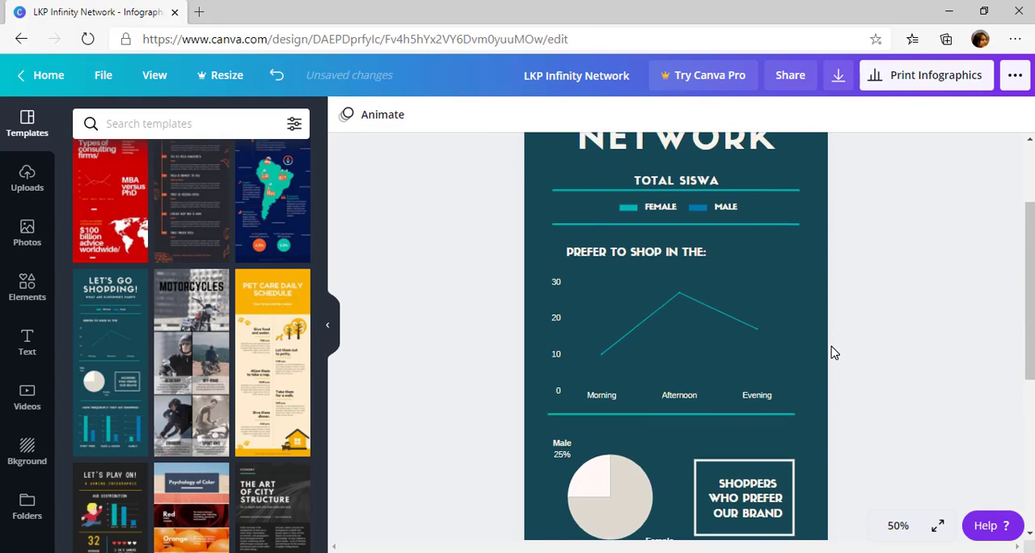
{"action": "scroll", "coordinate": [834, 353], "scroll_direction": "down", "scroll_amount": 2}
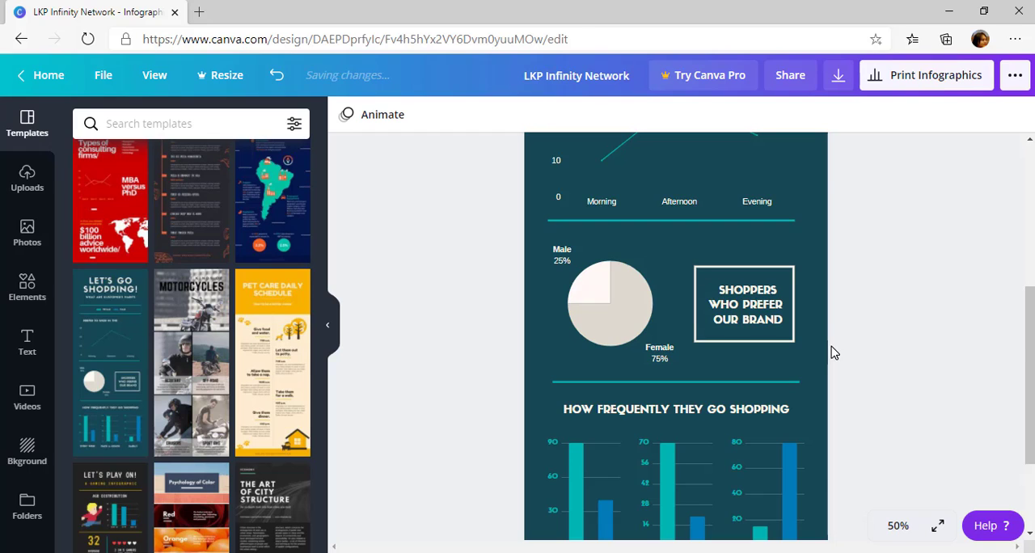
{"action": "scroll", "coordinate": [834, 353], "scroll_direction": "down", "scroll_amount": 2}
{"action": "scroll", "coordinate": [832, 351], "scroll_direction": "up", "scroll_amount": 6}
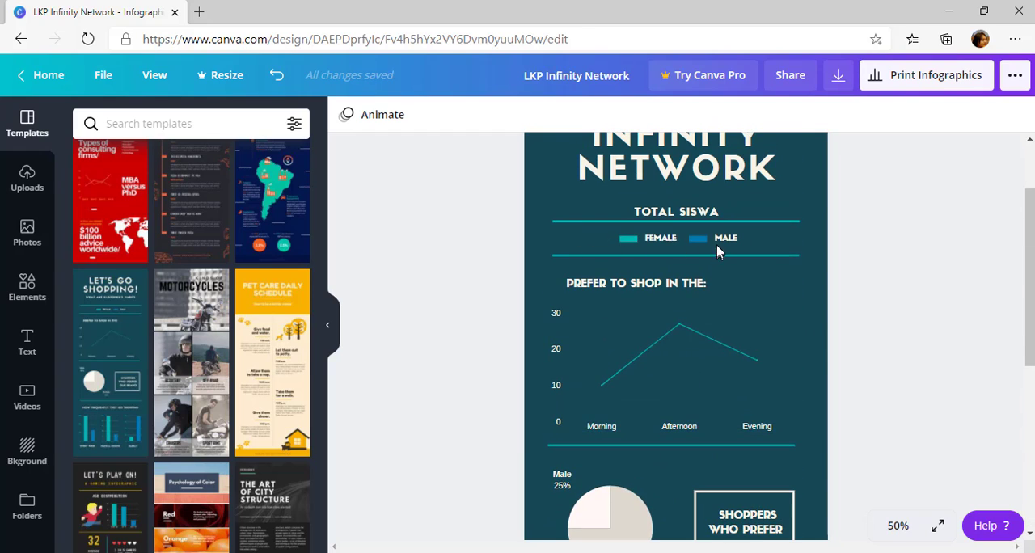
{"action": "scroll", "coordinate": [708, 246], "scroll_direction": "down", "scroll_amount": 2}
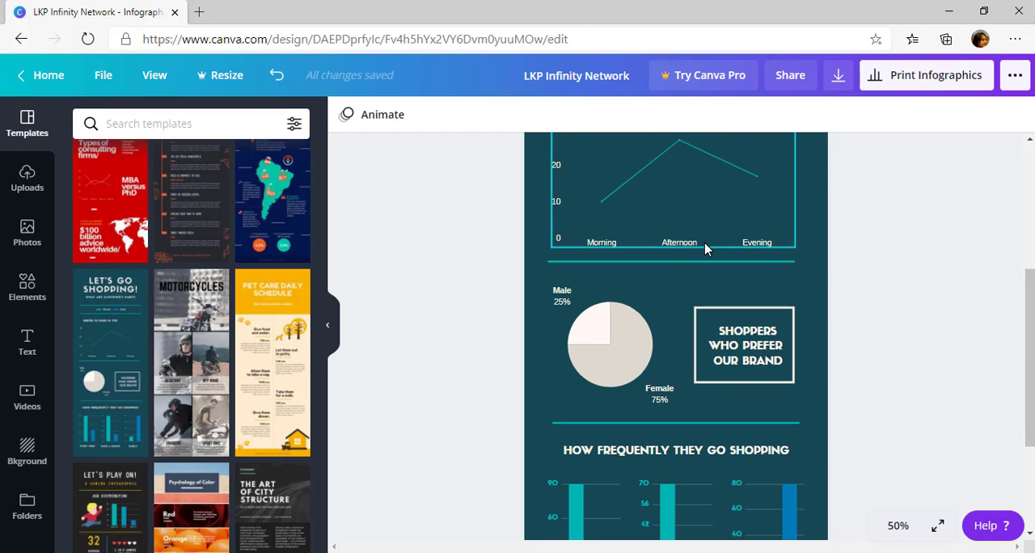
{"action": "scroll", "coordinate": [623, 453], "scroll_direction": "down", "scroll_amount": 2}
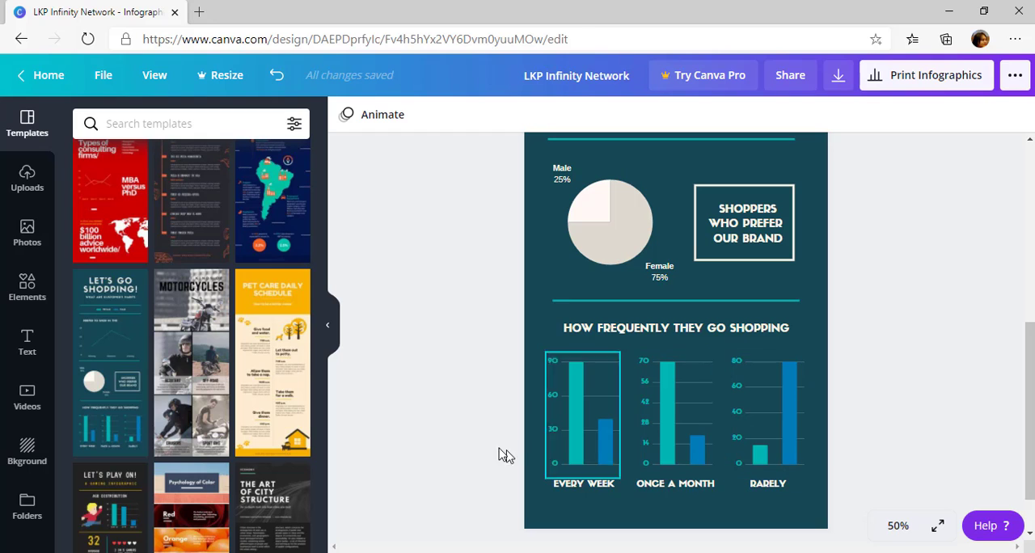
{"action": "scroll", "coordinate": [638, 386], "scroll_direction": "up", "scroll_amount": 5}
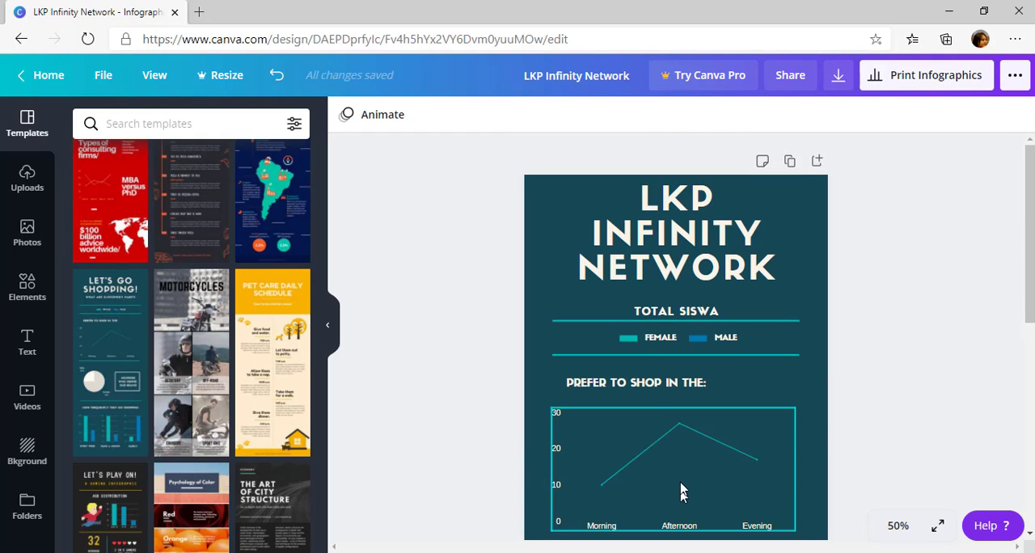
{"action": "scroll", "coordinate": [677, 363], "scroll_direction": "down", "scroll_amount": 1}
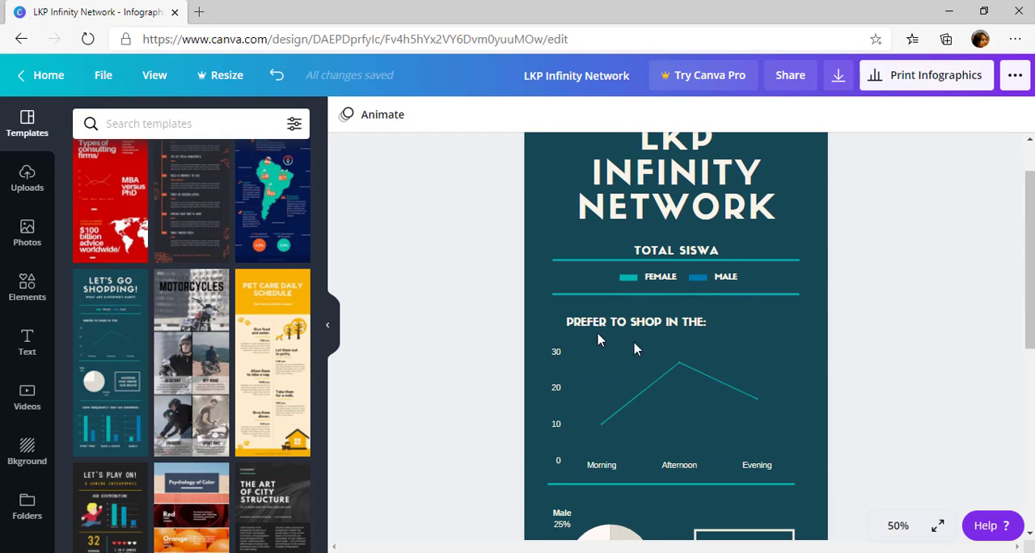
{"action": "scroll", "coordinate": [635, 346], "scroll_direction": "down", "scroll_amount": 2}
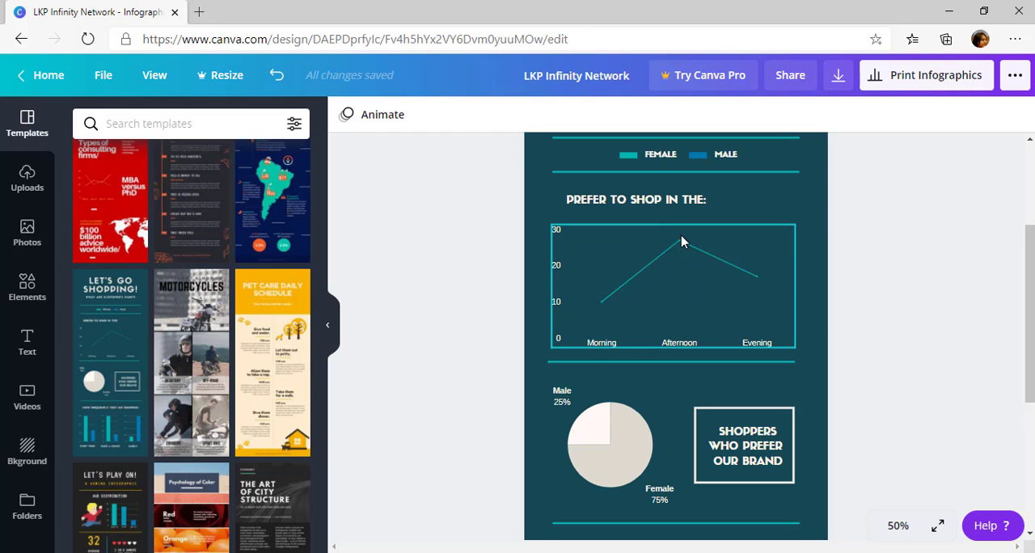
Replace the line chart's title "PREFER TO SHOP IN THE:" with "JUMLAH PENDAFTAR PER TAHUN"
{"action": "scroll", "coordinate": [681, 241], "scroll_direction": "up", "scroll_amount": 3}
{"action": "left_click", "coordinate": [648, 385]}
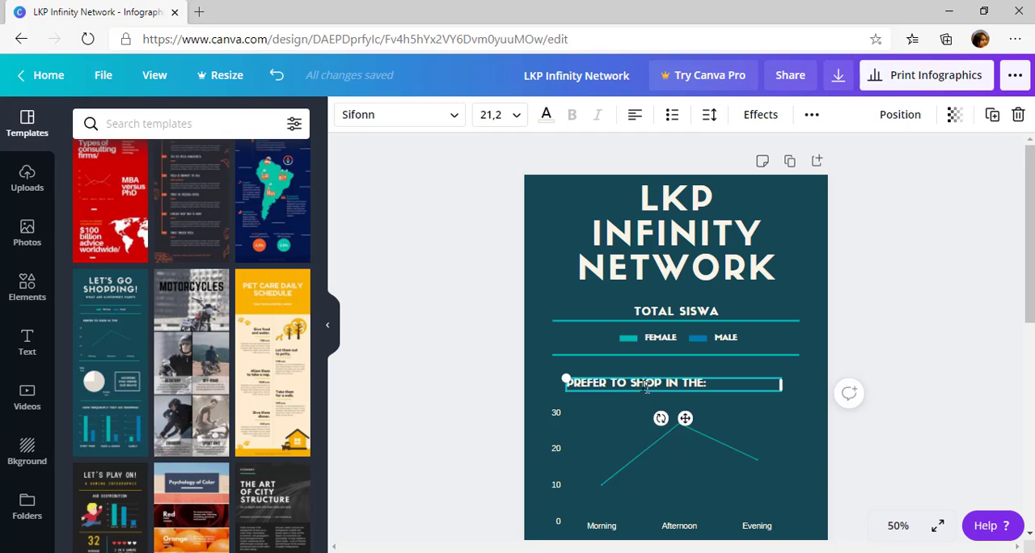
{"action": "triple_click", "coordinate": [641, 385]}
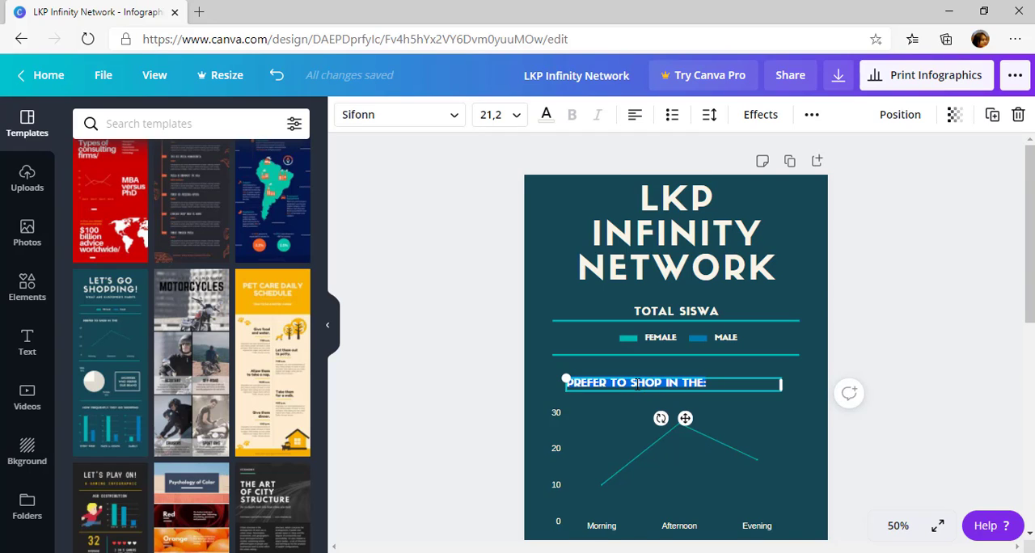
{"action": "scroll", "coordinate": [637, 385], "scroll_direction": "down", "scroll_amount": 1}
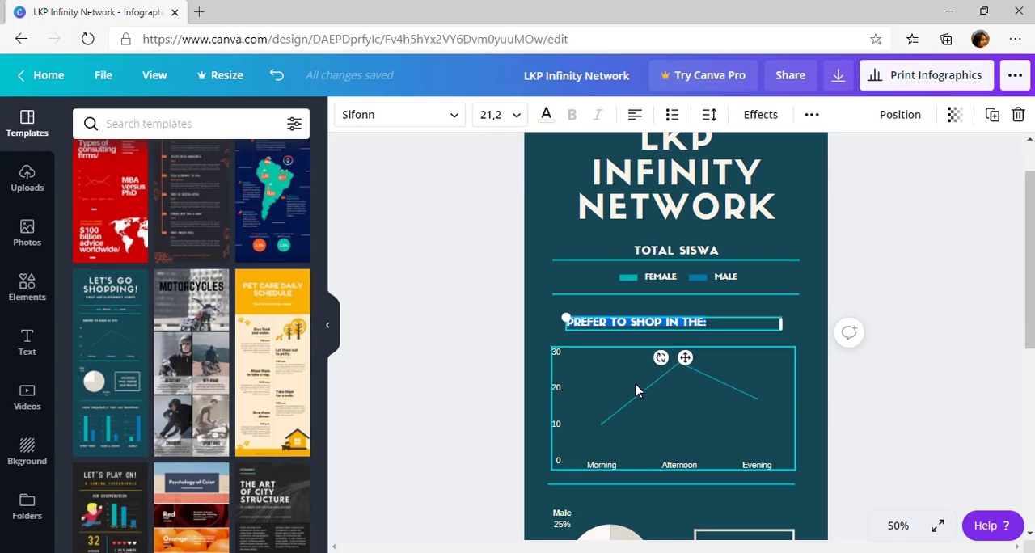
{"action": "type", "text": "JU"}
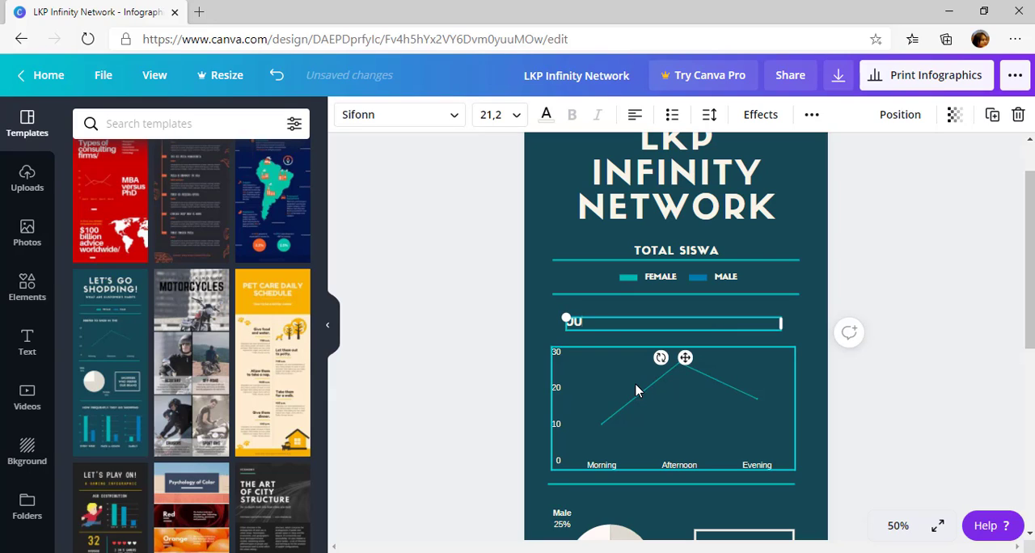
{"action": "type", "text": "MLAH PENDAFTAR"}
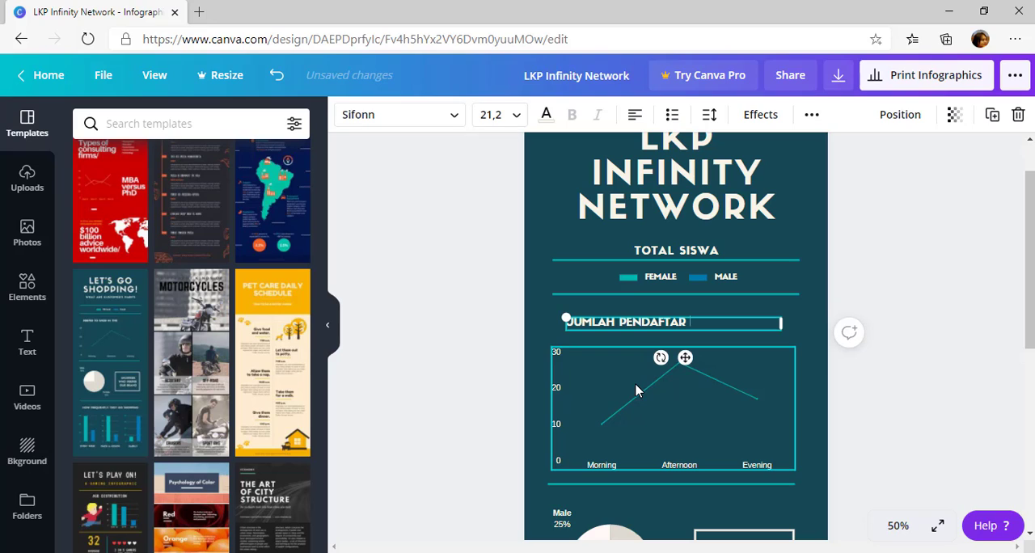
{"action": "type", "text": "APER TAHUN"}
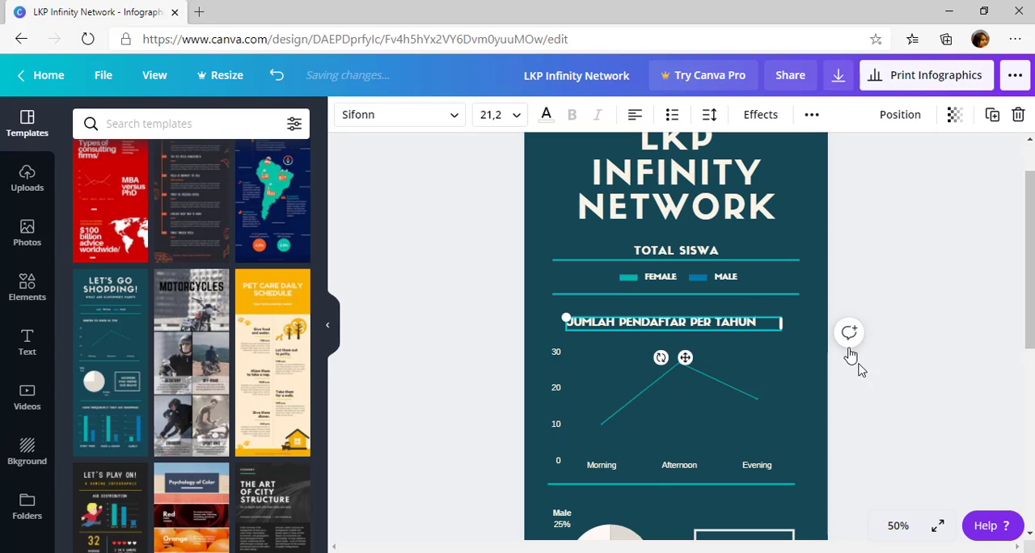
{"action": "scroll", "coordinate": [834, 412], "scroll_direction": "down", "scroll_amount": 1}
{"action": "left_click", "coordinate": [889, 404]}
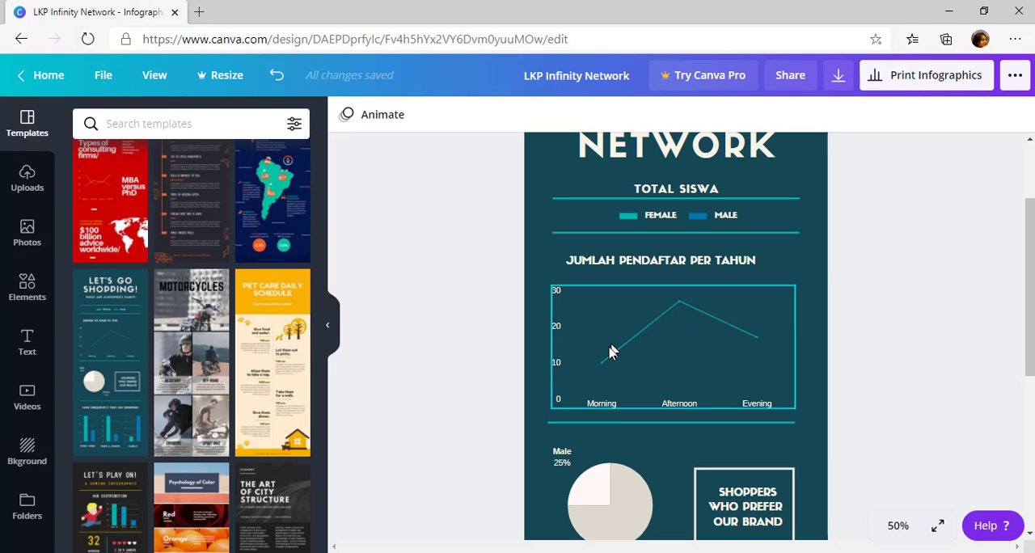
Rename the line chart's Morning, Afternoon and Evening categories in its data table as Agustus, September and Oktober
{"action": "left_click", "coordinate": [685, 369]}
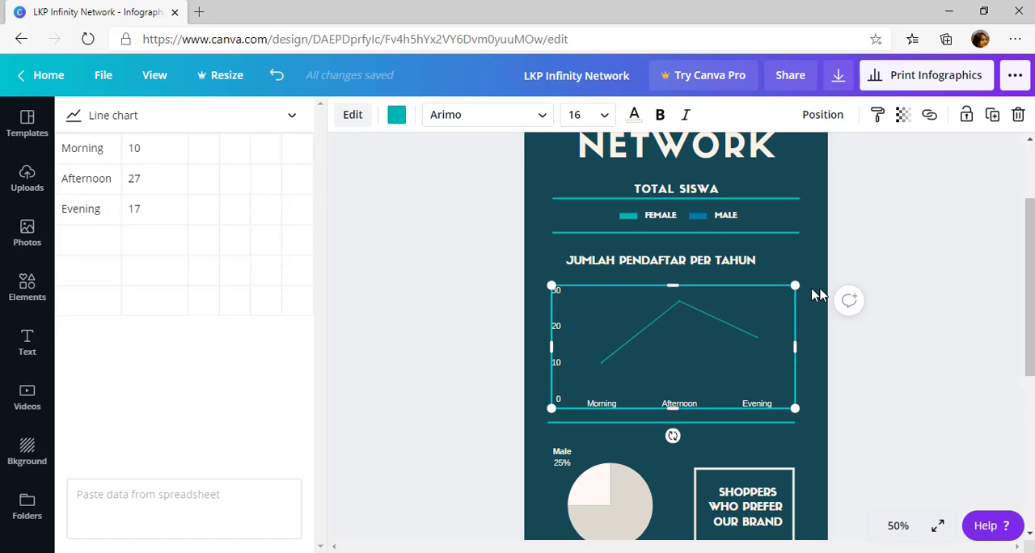
{"action": "left_click", "coordinate": [92, 148]}
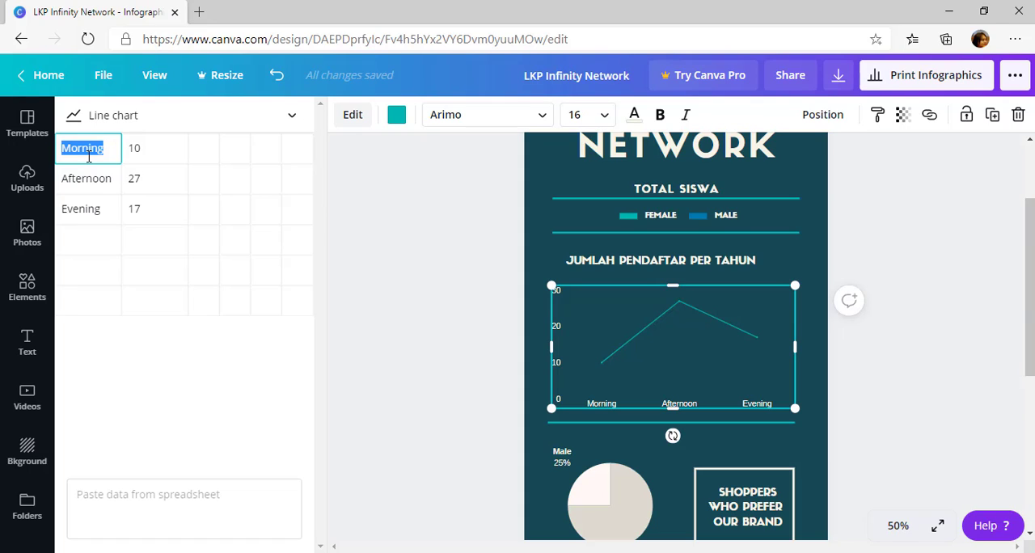
{"action": "type", "text": "Agustus"}
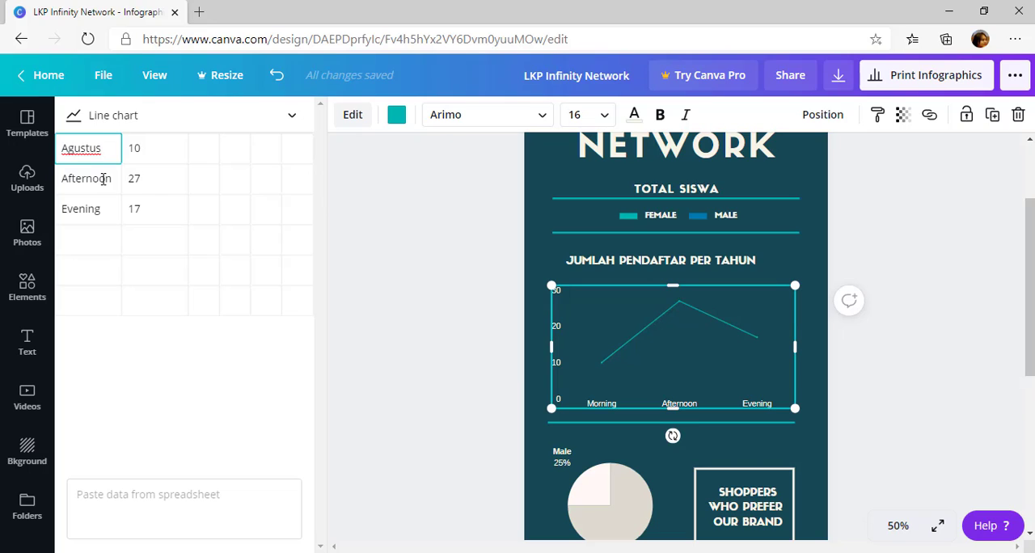
{"action": "left_click", "coordinate": [104, 179]}
{"action": "type", "text": "September"}
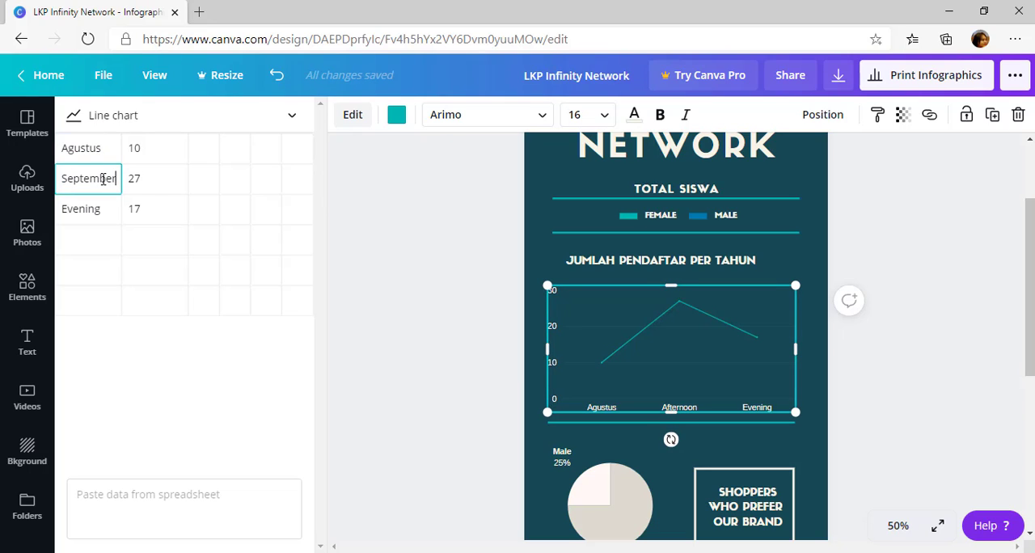
{"action": "left_click", "coordinate": [74, 209]}
{"action": "type", "text": "Oktober"}
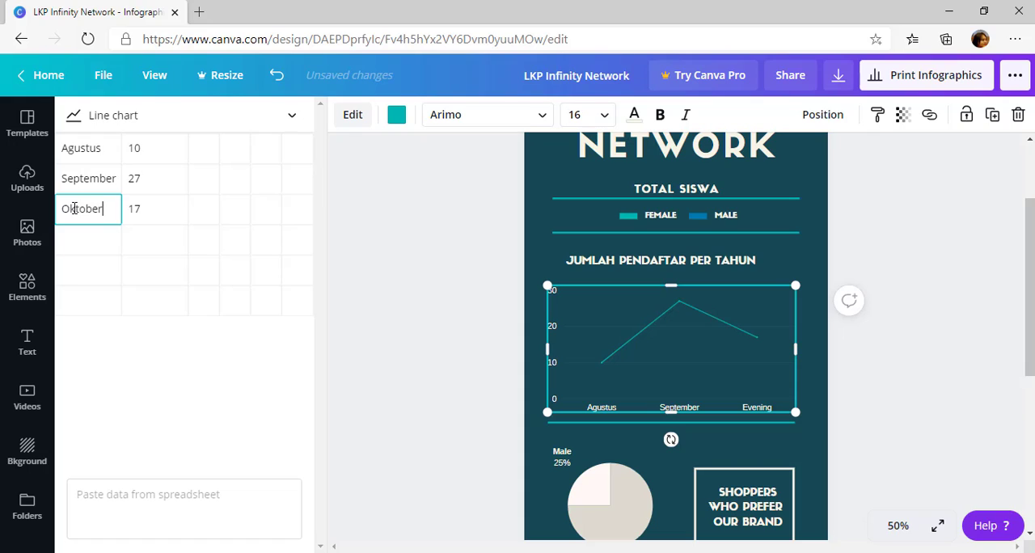
Add the categories November and Desember below Oktober in the line chart's data table
{"action": "left_click", "coordinate": [92, 253]}
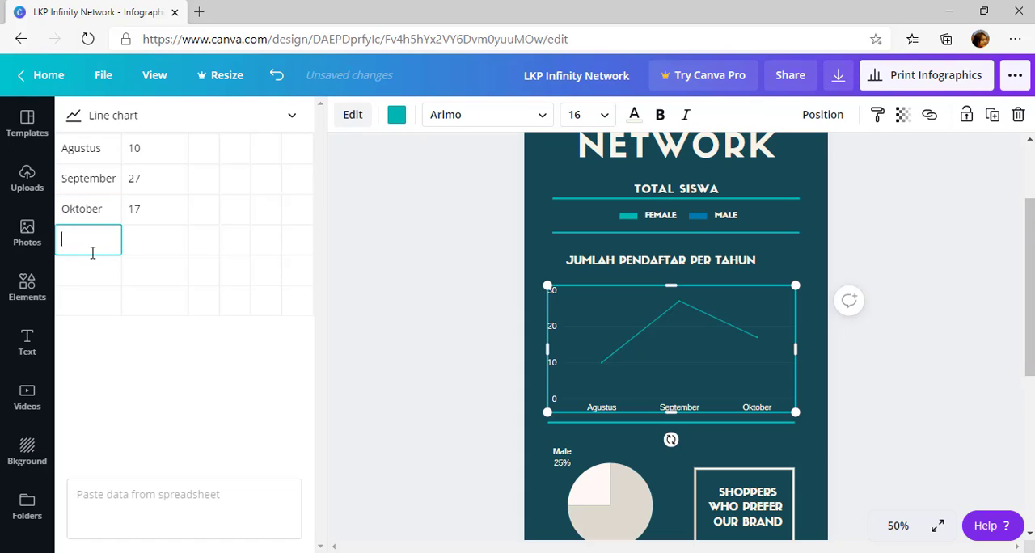
{"action": "type", "text": "November"}
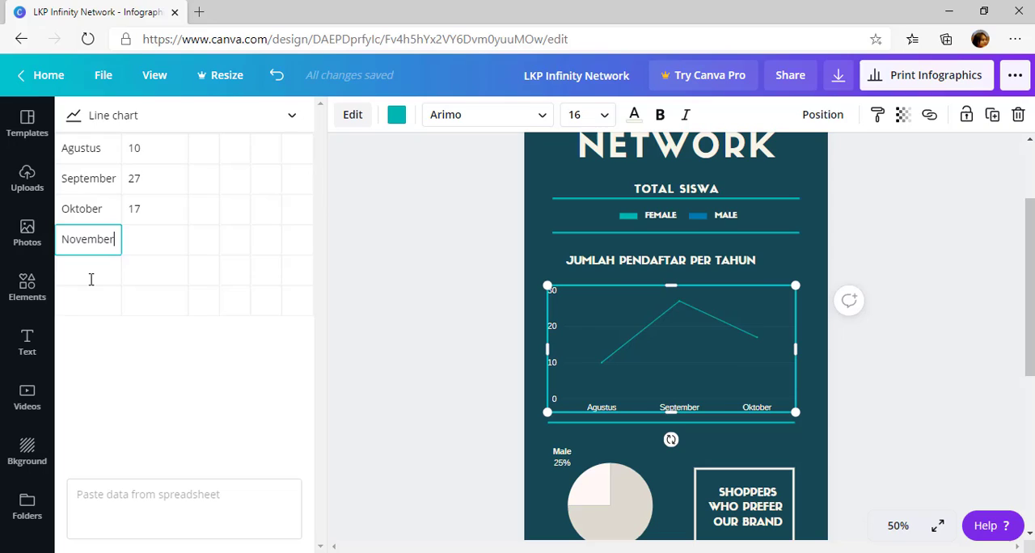
{"action": "left_click", "coordinate": [92, 279]}
{"action": "type", "text": "Desember"}
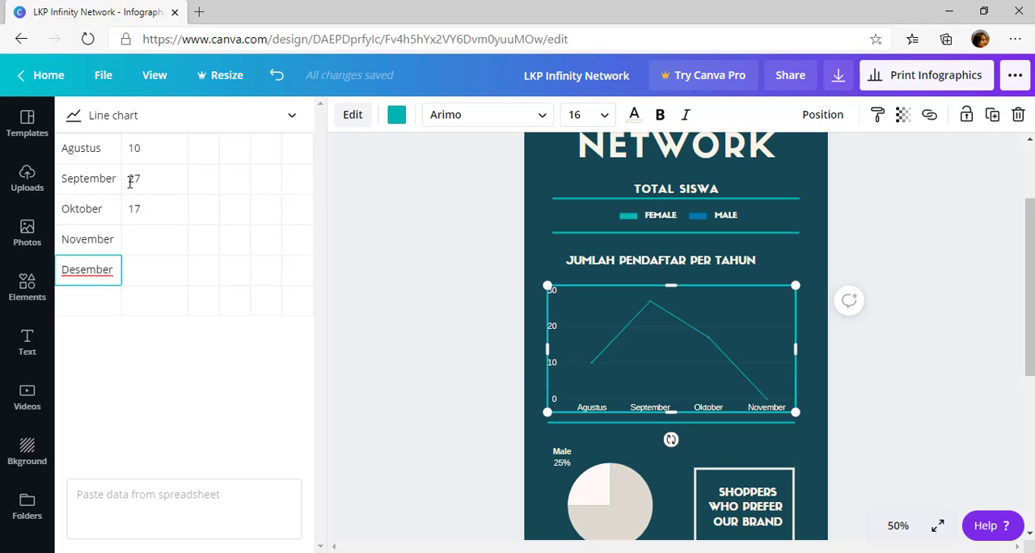
{"action": "scroll", "coordinate": [647, 210], "scroll_direction": "up", "scroll_amount": 3}
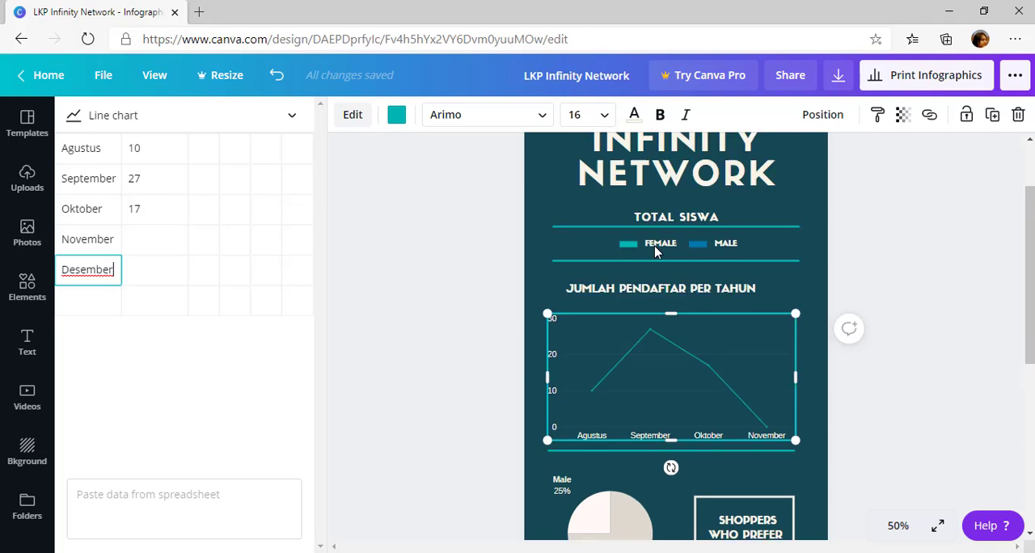
{"action": "scroll", "coordinate": [655, 256], "scroll_direction": "down", "scroll_amount": 3}
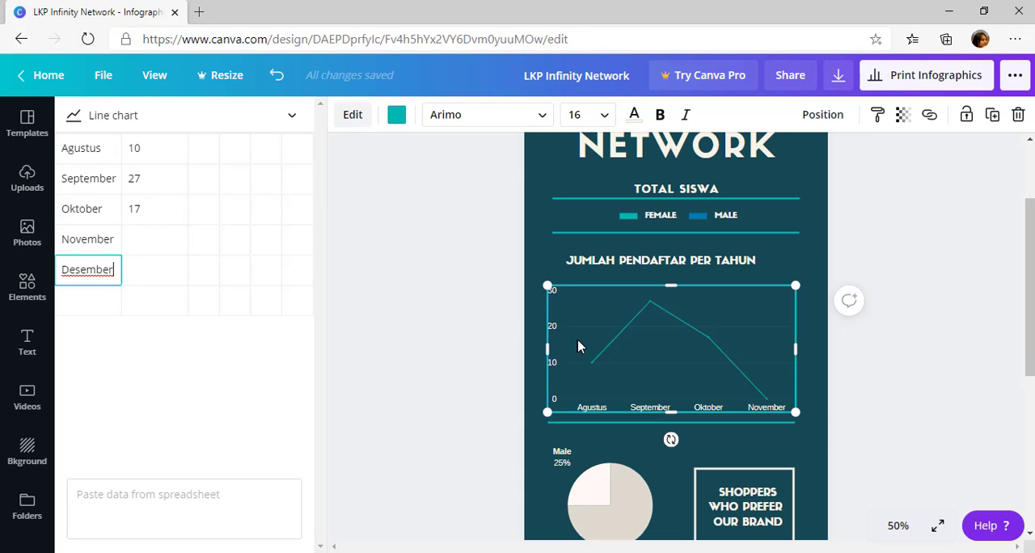
Change the line chart's title to "JUMLAH PENDAFTAR TAHUN 2020" by adding the year and removing "PER"
{"action": "left_click", "coordinate": [749, 266]}
{"action": "double_click", "coordinate": [749, 266]}
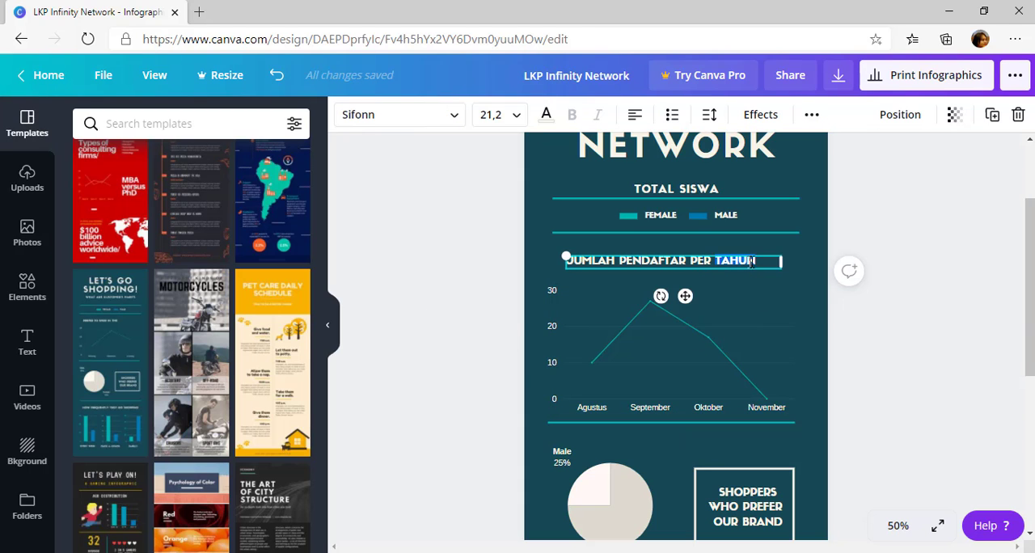
{"action": "left_click", "coordinate": [767, 261]}
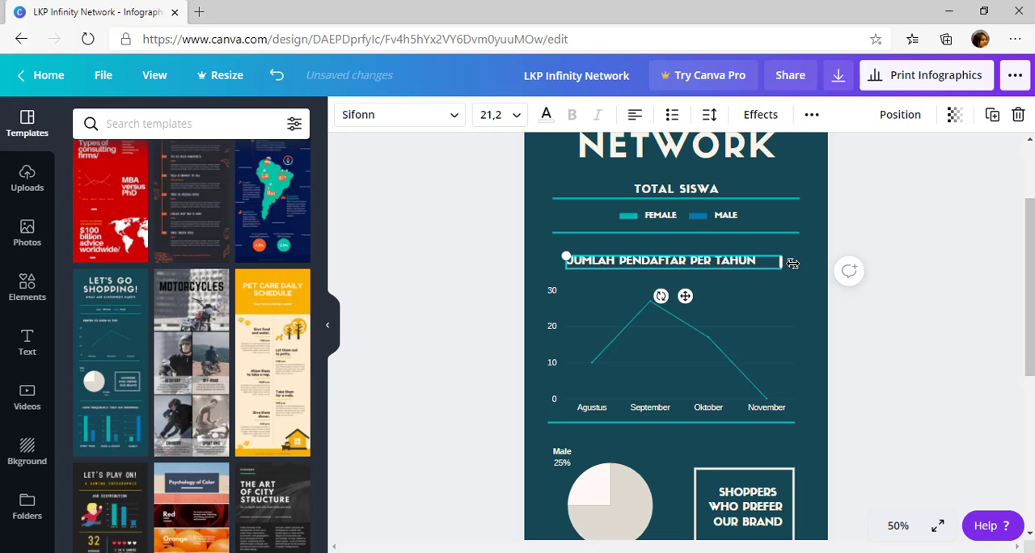
{"action": "type", "text": "2020"}
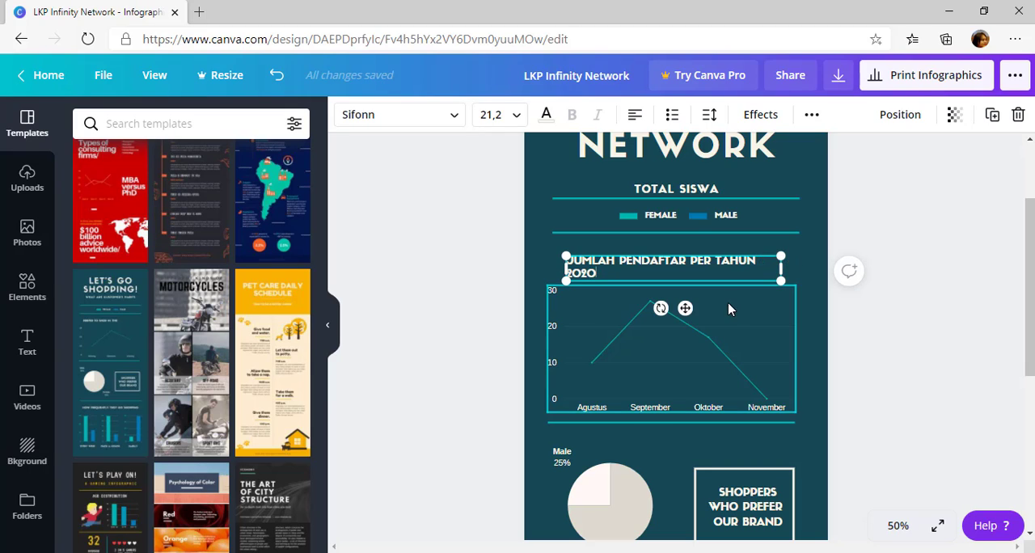
{"action": "double_click", "coordinate": [705, 260]}
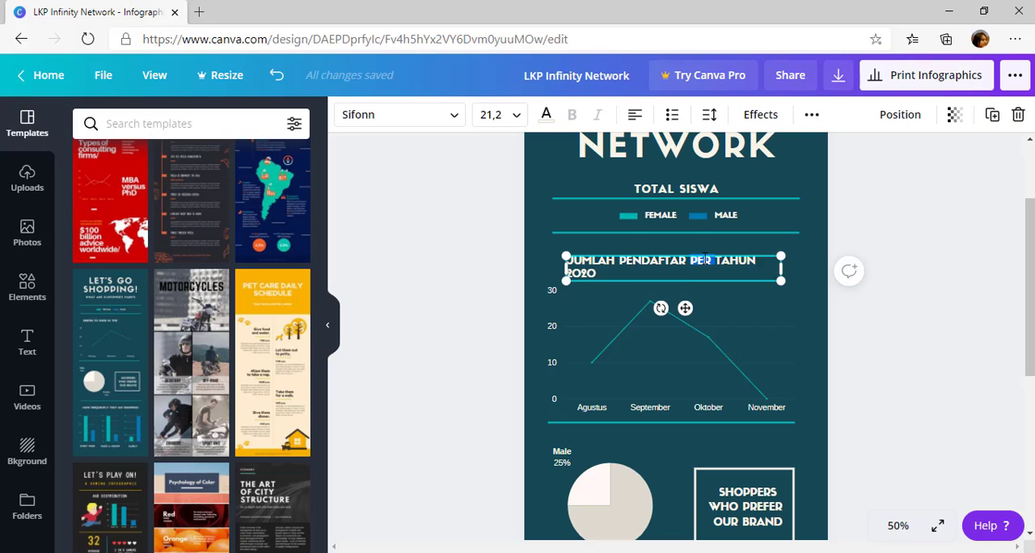
{"action": "key", "text": "BackSpace"}
Enter 25 as the November value in the line chart's data table
{"action": "left_click", "coordinate": [644, 366]}
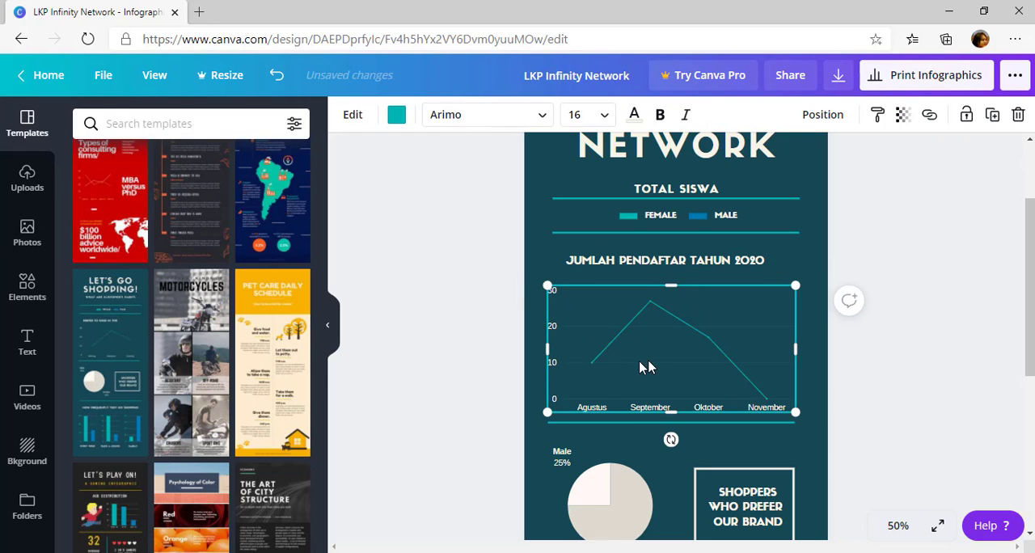
{"action": "left_click", "coordinate": [647, 356]}
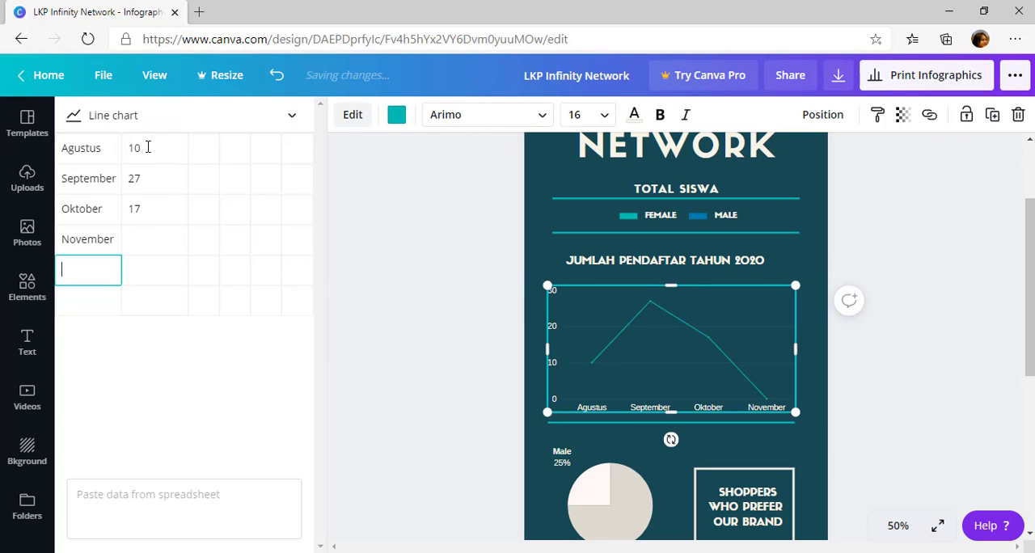
{"action": "left_click", "coordinate": [121, 143]}
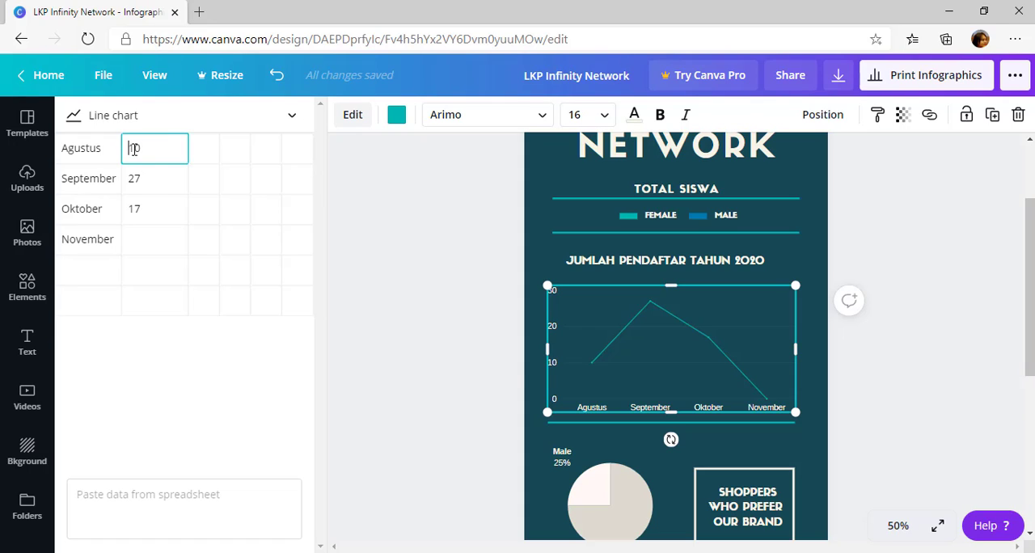
{"action": "left_click", "coordinate": [134, 178]}
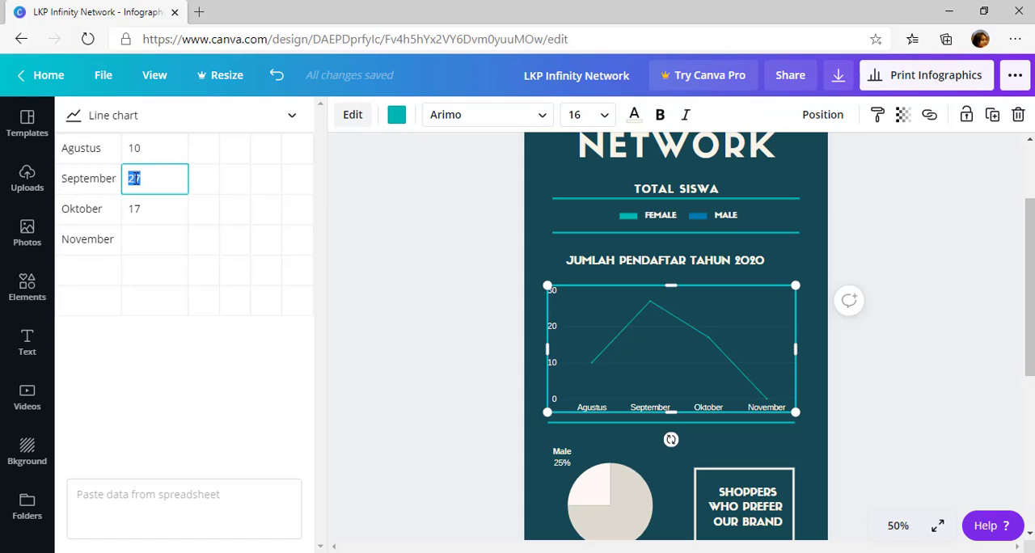
{"action": "left_click", "coordinate": [150, 210]}
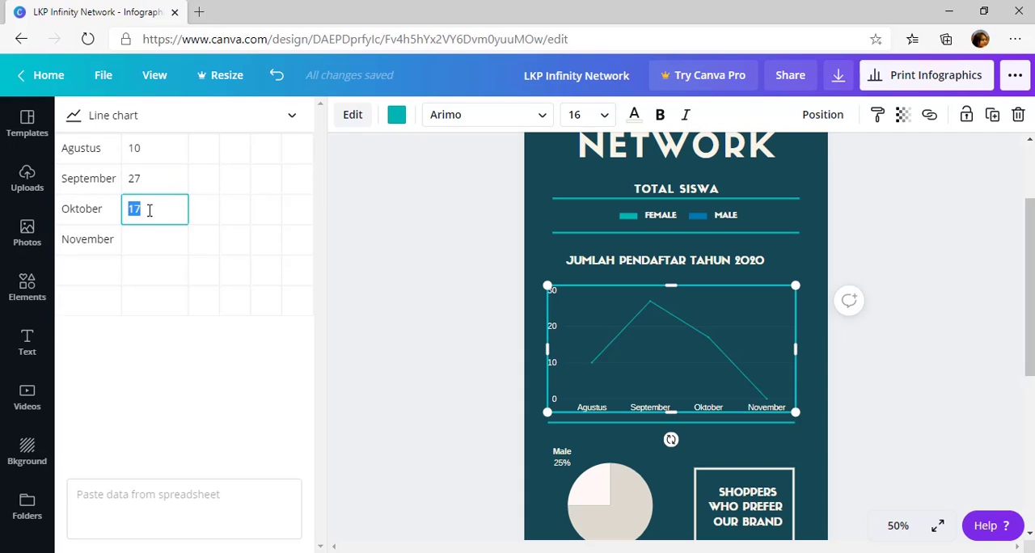
{"action": "left_click", "coordinate": [160, 249]}
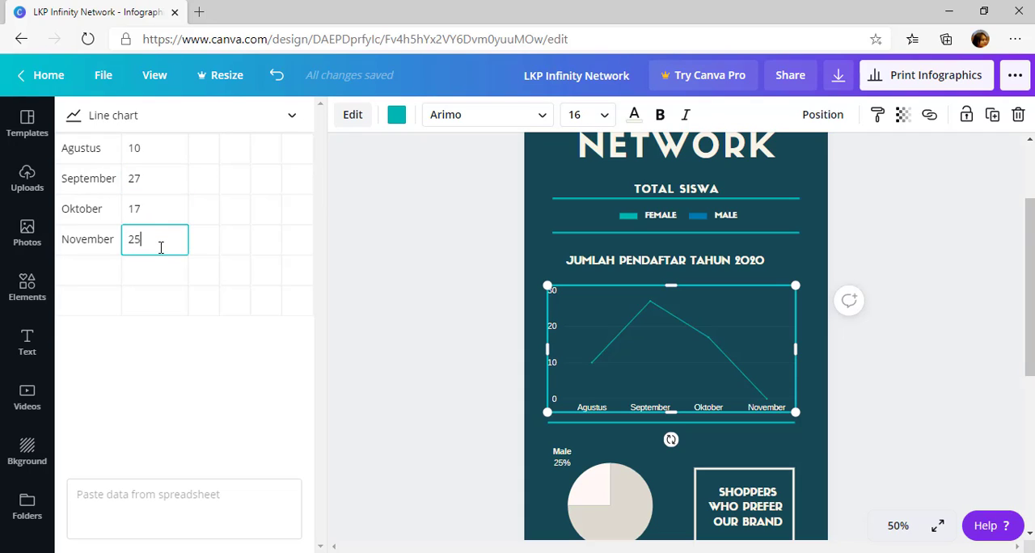
{"action": "type", "text": "25"}
Add a Desember row with the value 22 below November in the line chart's data table
{"action": "left_click", "coordinate": [97, 276]}
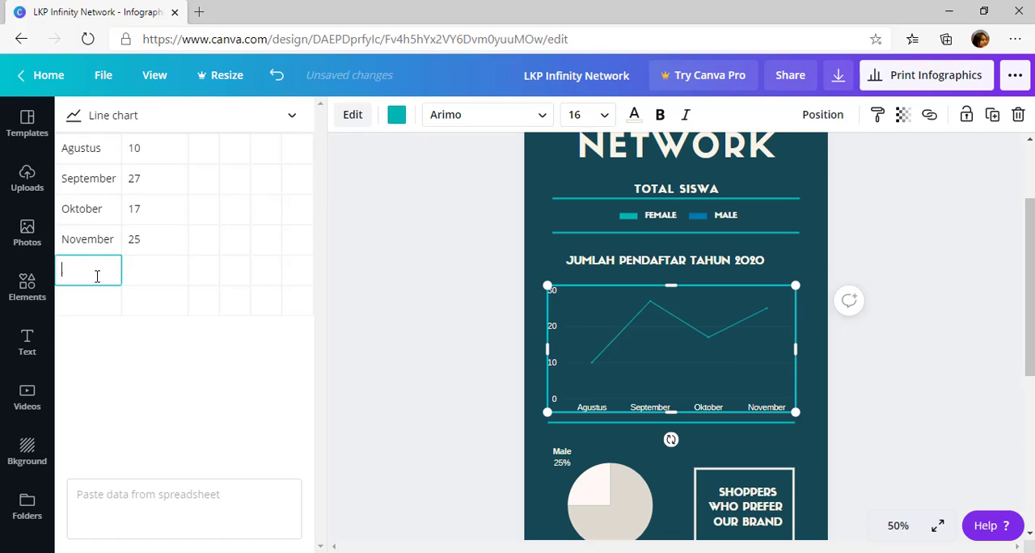
{"action": "type", "text": "Desem"}
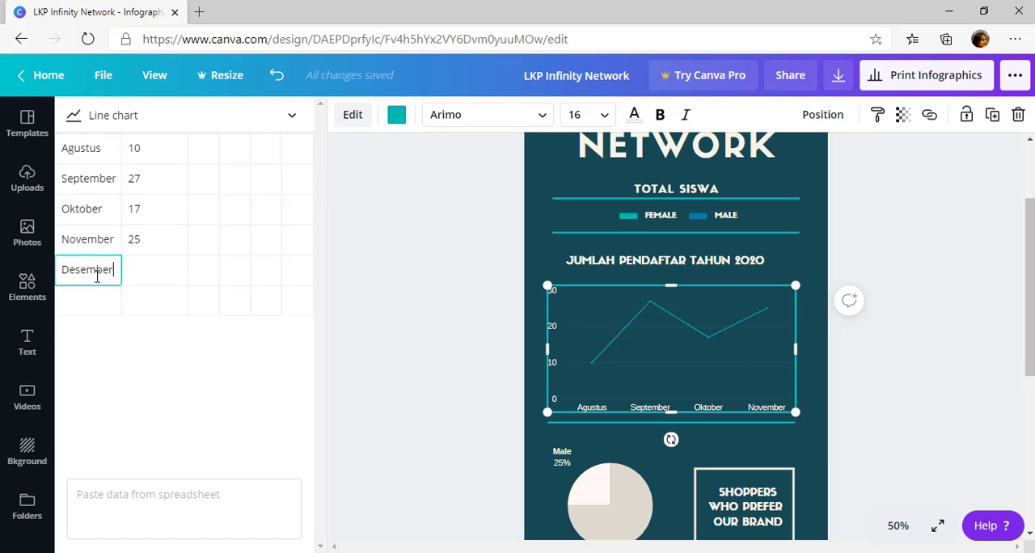
{"action": "type", "text": "ber"}
{"action": "left_click", "coordinate": [167, 272]}
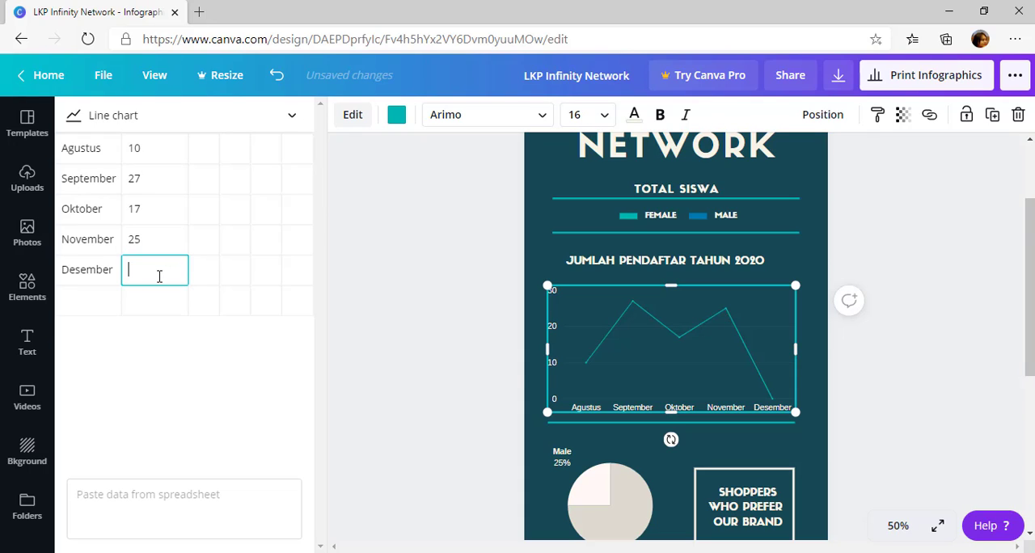
{"action": "type", "text": "22"}
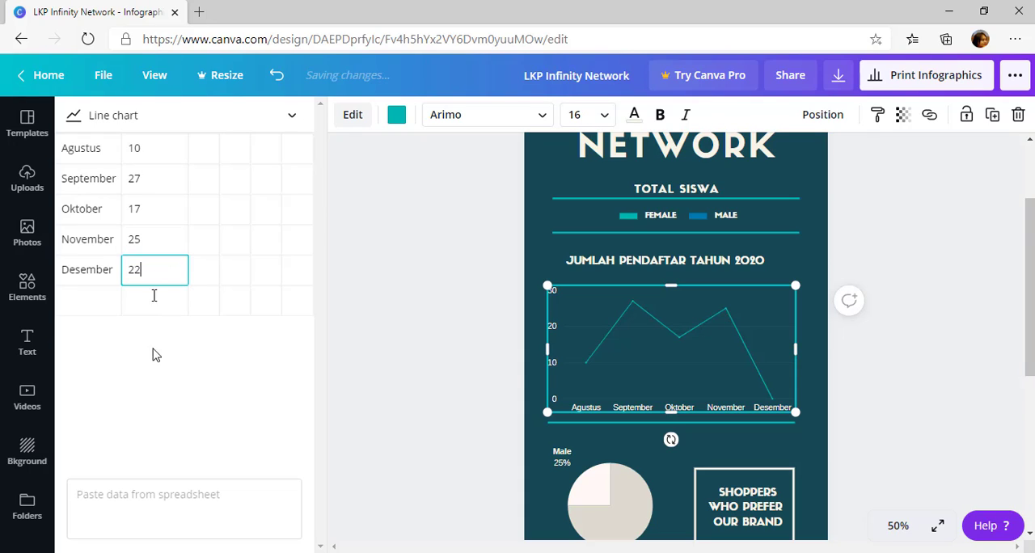
{"action": "left_click", "coordinate": [181, 377]}
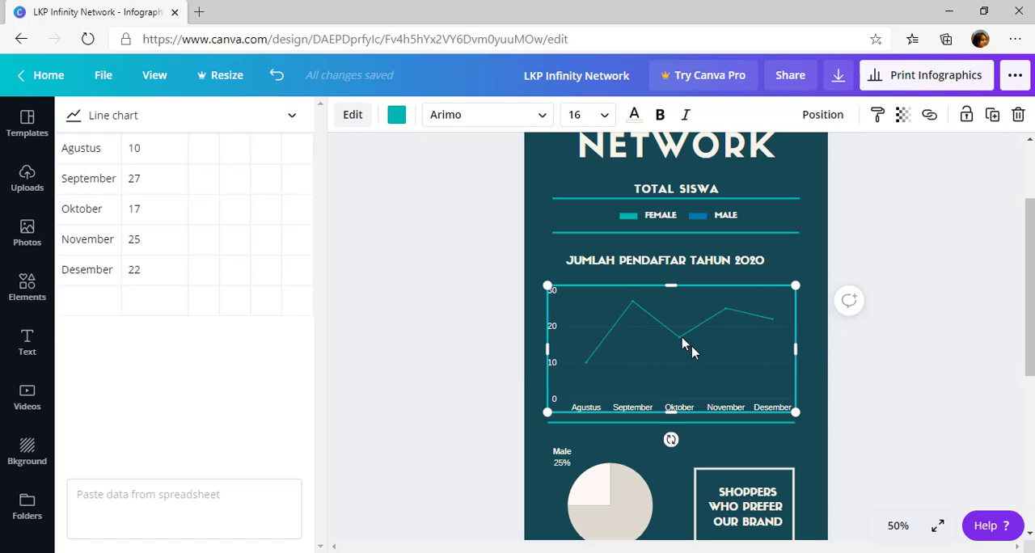
{"action": "left_click", "coordinate": [828, 380]}
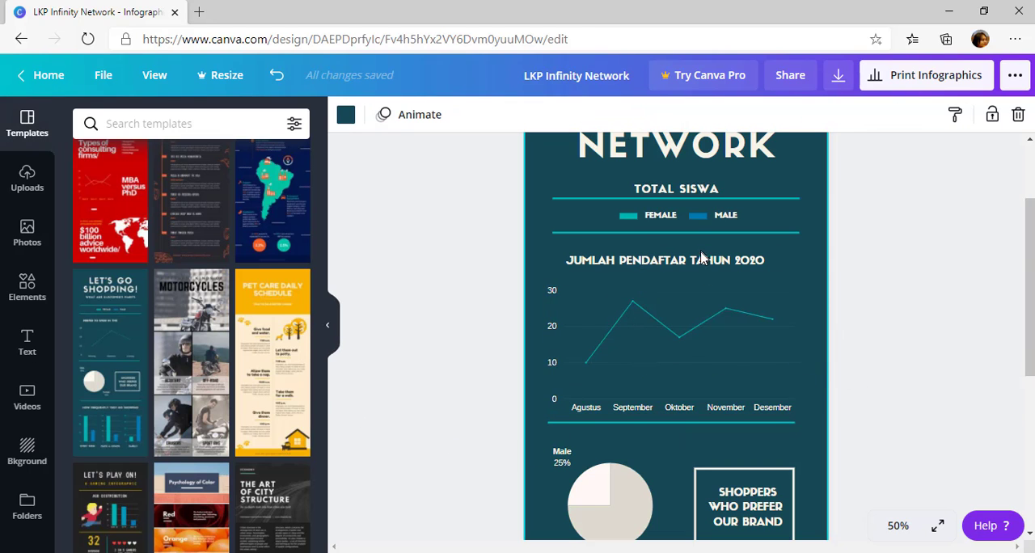
Try the registrations chart as a bar chart and a row chart, returning it to the line chart type
{"action": "left_click", "coordinate": [714, 359]}
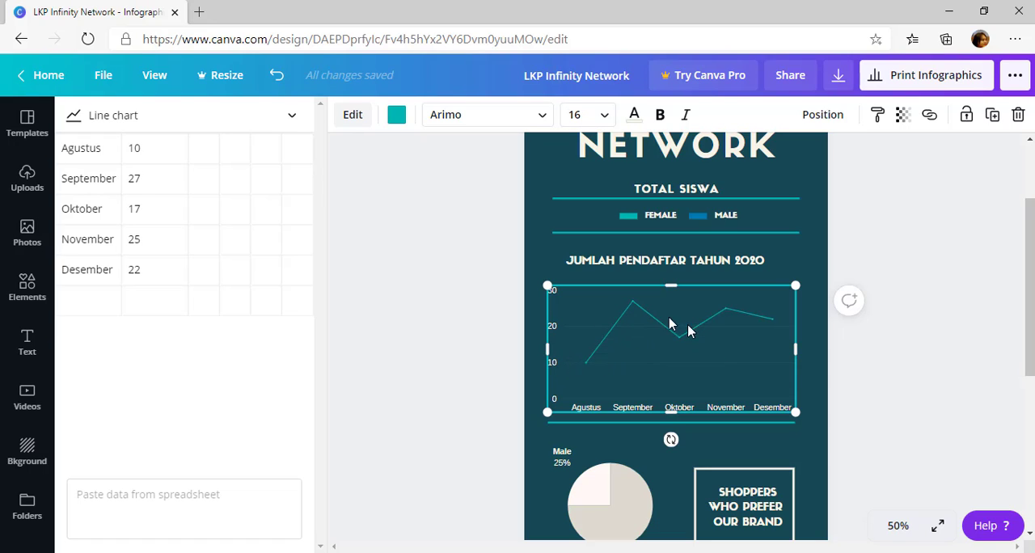
{"action": "left_click", "coordinate": [292, 117]}
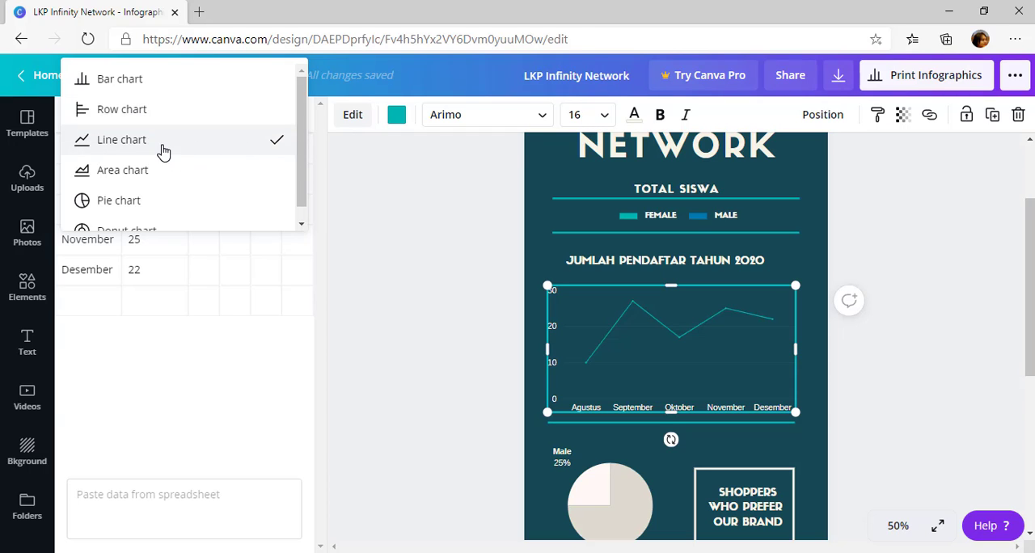
{"action": "left_click", "coordinate": [162, 82]}
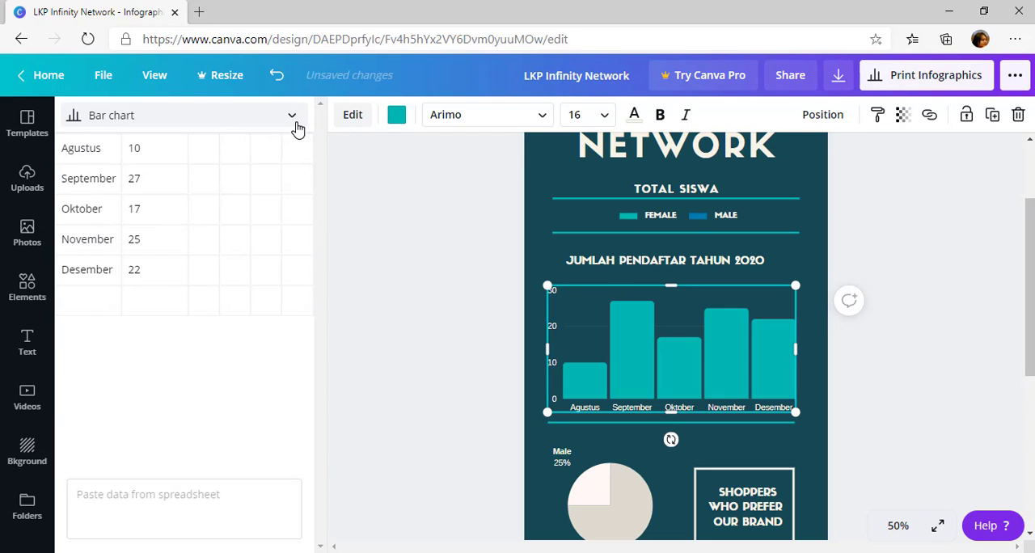
{"action": "left_click", "coordinate": [292, 117]}
{"action": "left_click", "coordinate": [269, 134]}
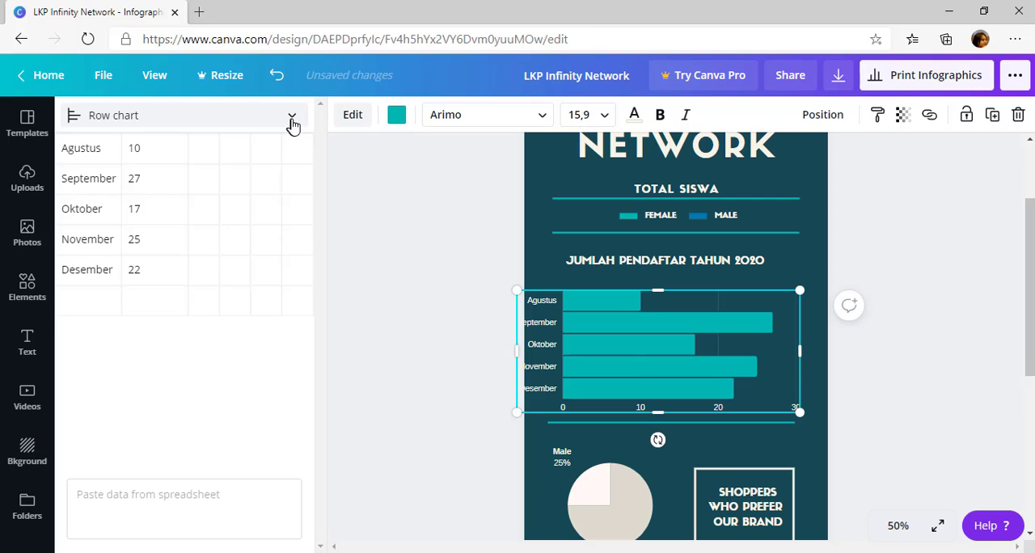
{"action": "left_click", "coordinate": [292, 120]}
{"action": "left_click", "coordinate": [258, 153]}
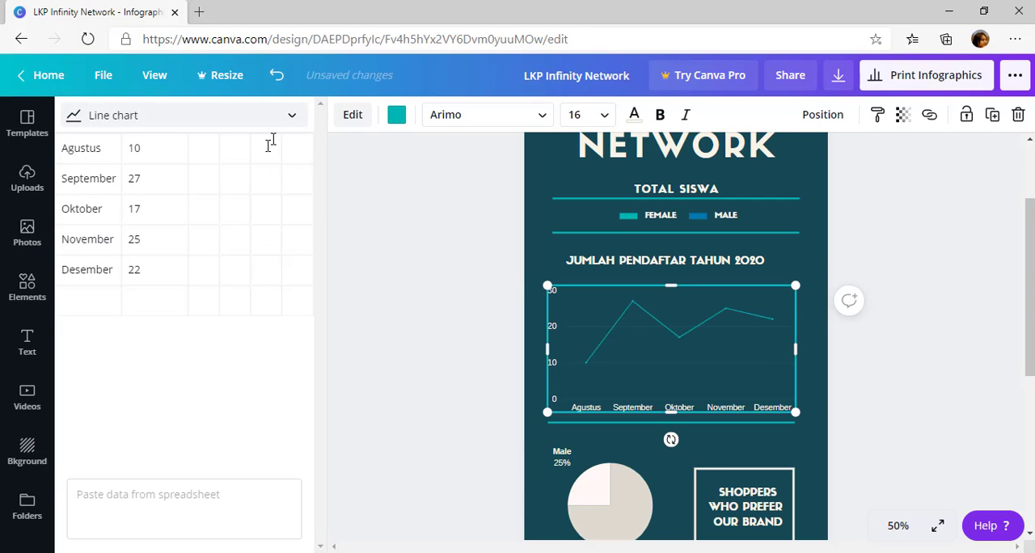
Try the registrations chart as an area chart, a pie chart and a donut chart
{"action": "left_click", "coordinate": [293, 120]}
{"action": "left_click", "coordinate": [245, 185]}
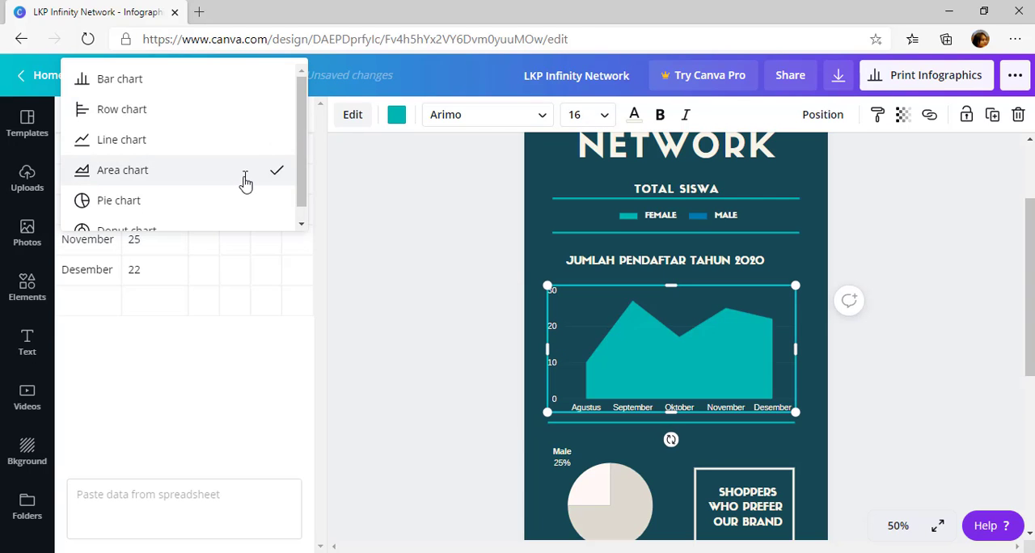
{"action": "left_click", "coordinate": [293, 118]}
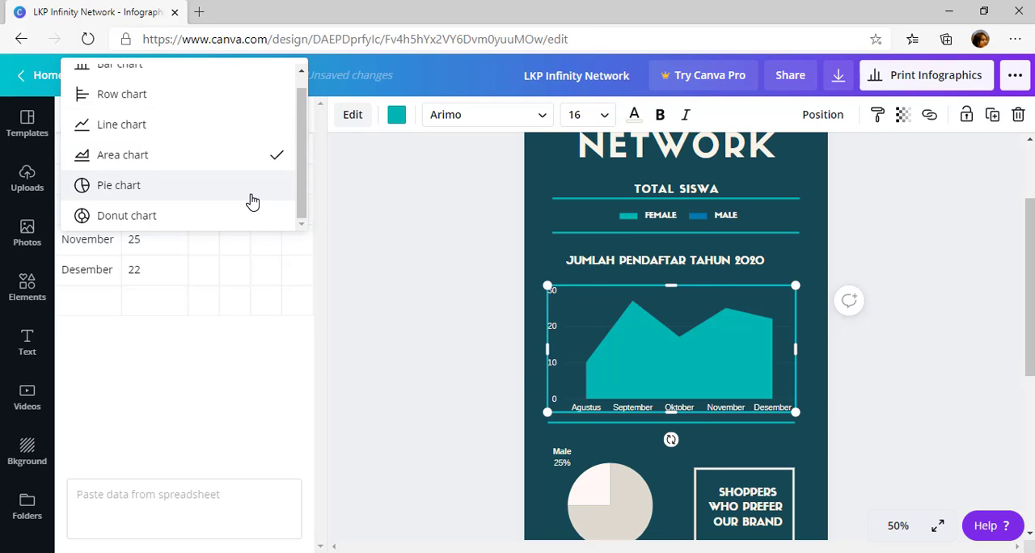
{"action": "left_click", "coordinate": [252, 201]}
{"action": "left_click", "coordinate": [301, 122]}
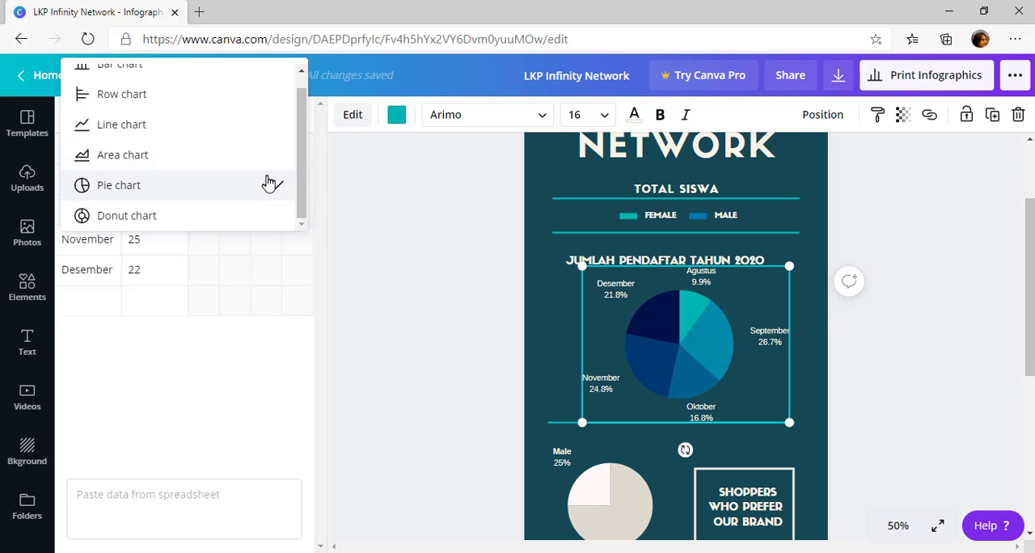
{"action": "left_click", "coordinate": [245, 217]}
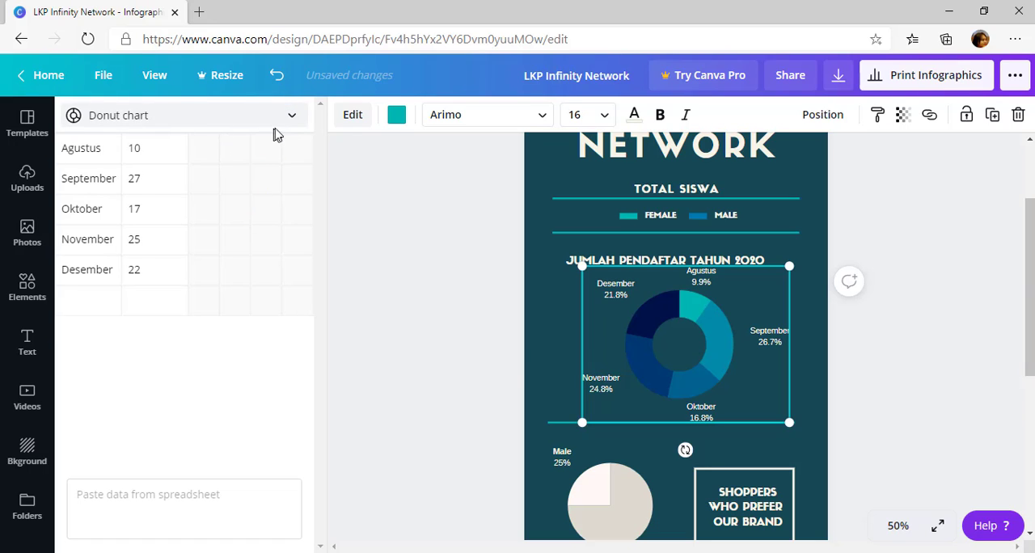
Switch the registrations chart back to the line chart type and widen it on both sides to match the divider line
{"action": "left_click", "coordinate": [299, 119]}
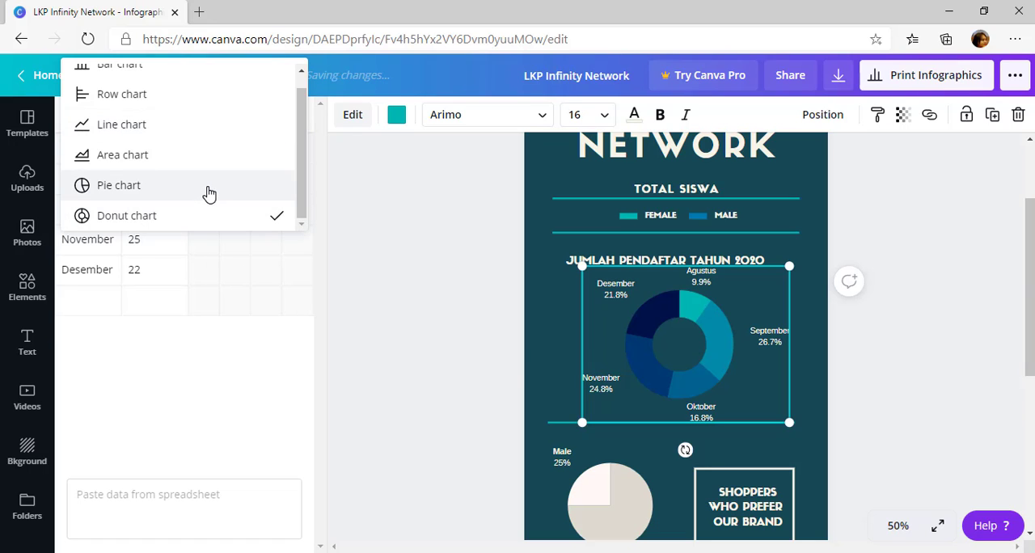
{"action": "left_click", "coordinate": [162, 129]}
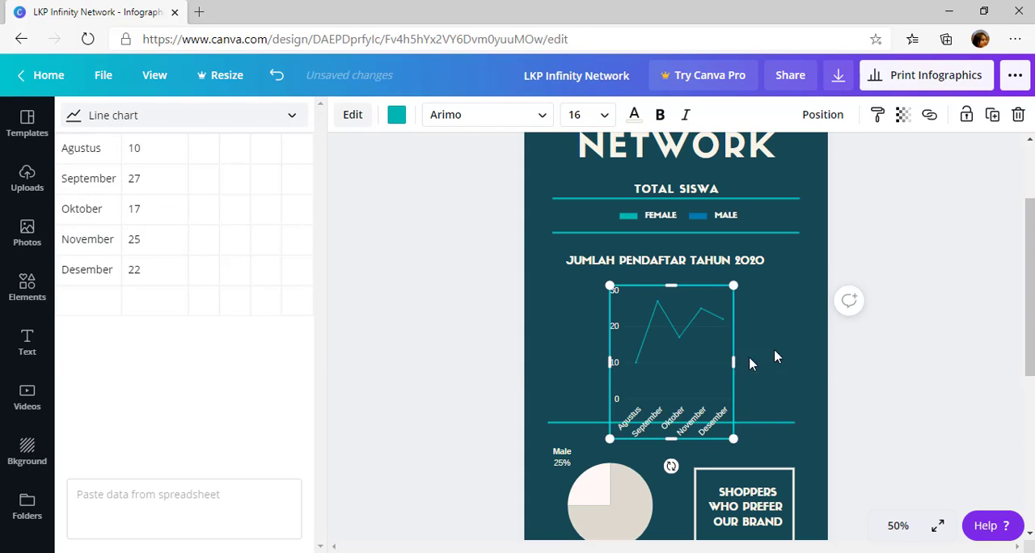
{"action": "left_click", "coordinate": [296, 121]}
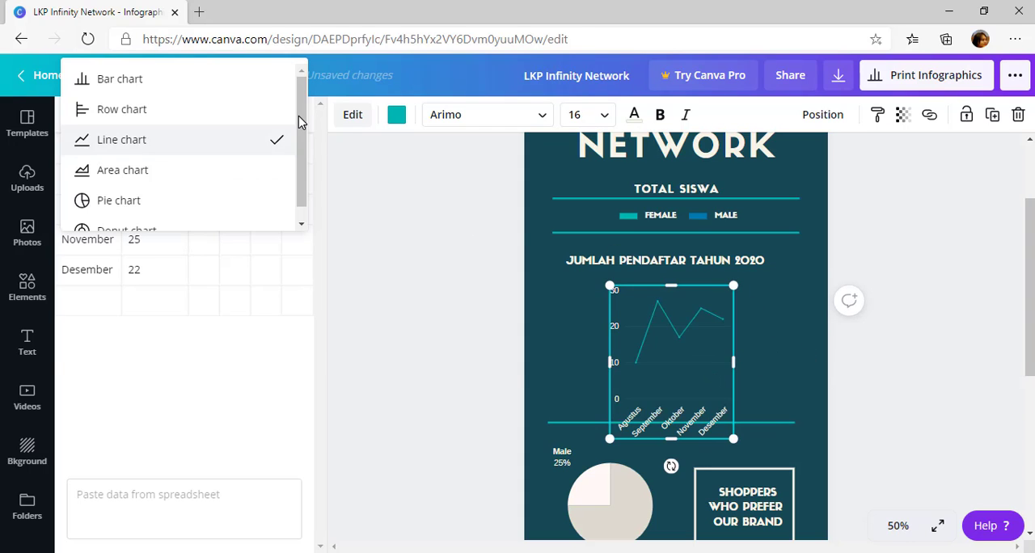
{"action": "left_click", "coordinate": [250, 140]}
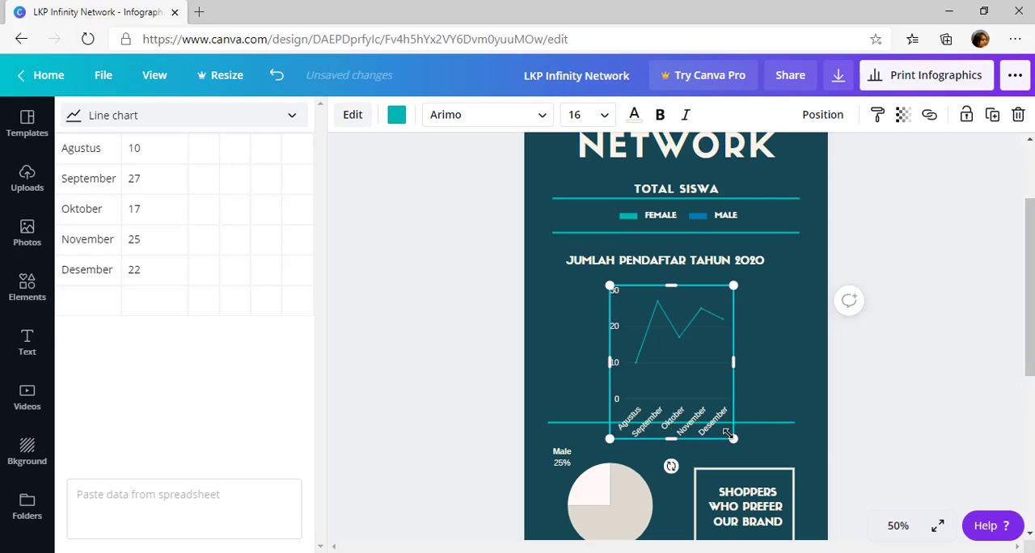
{"action": "left_click_drag", "start_coordinate": [727, 433], "coordinate": [794, 363]}
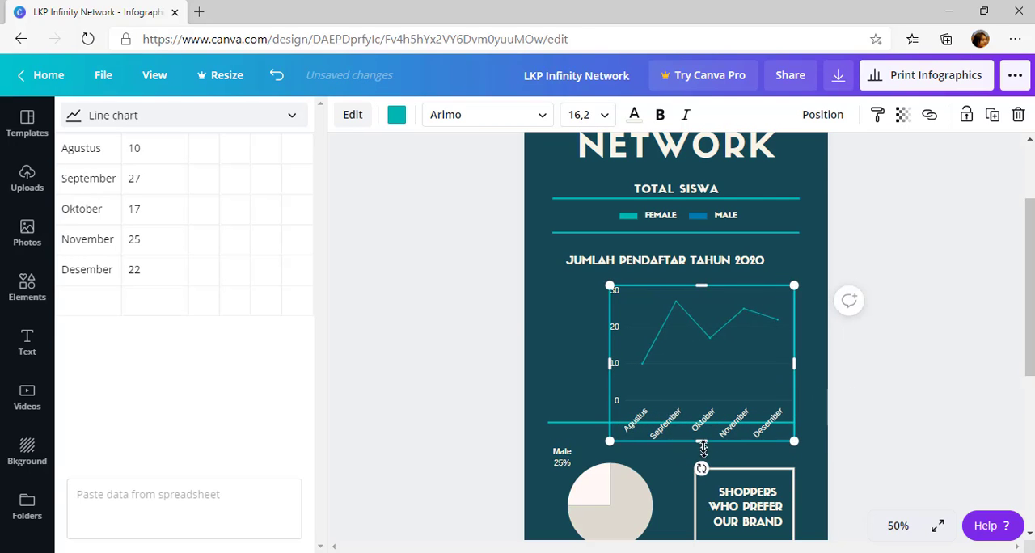
{"action": "left_click_drag", "start_coordinate": [613, 364], "coordinate": [549, 364]}
{"action": "left_click", "coordinate": [855, 392]}
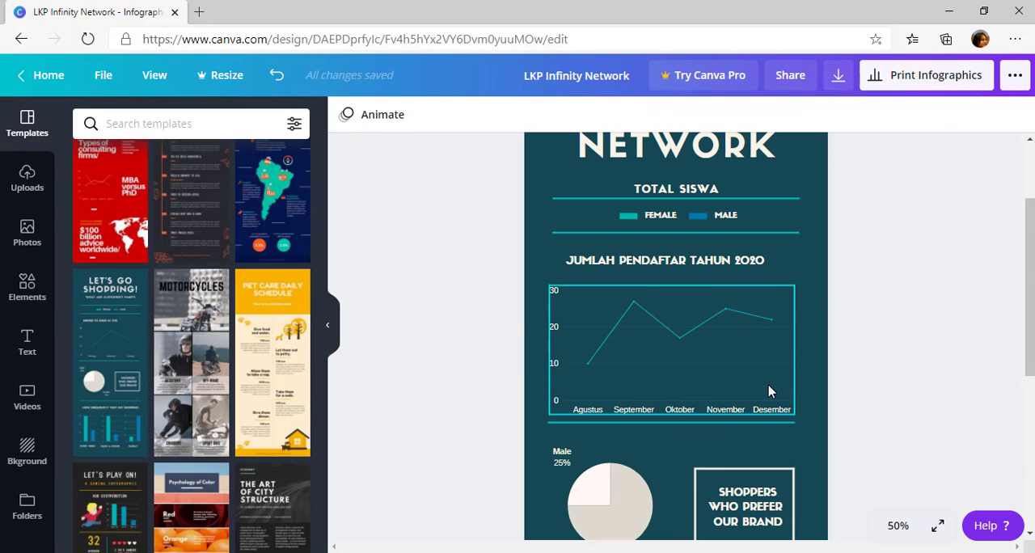
Stretch the line chart's right edge slightly past the end of the divider line
{"action": "scroll", "coordinate": [772, 388], "scroll_direction": "down", "scroll_amount": 3}
{"action": "left_click", "coordinate": [793, 247]}
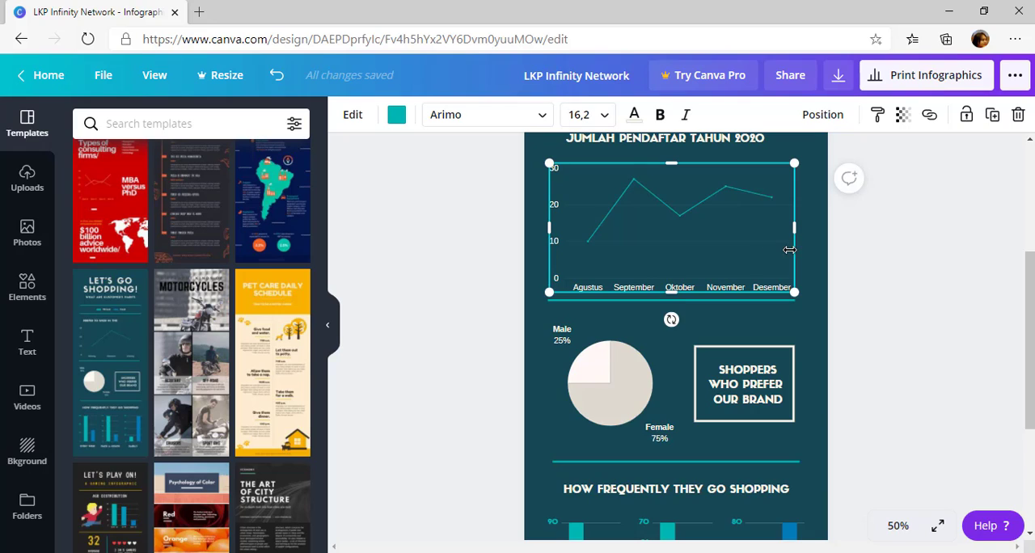
{"action": "scroll", "coordinate": [780, 262], "scroll_direction": "up", "scroll_amount": 3}
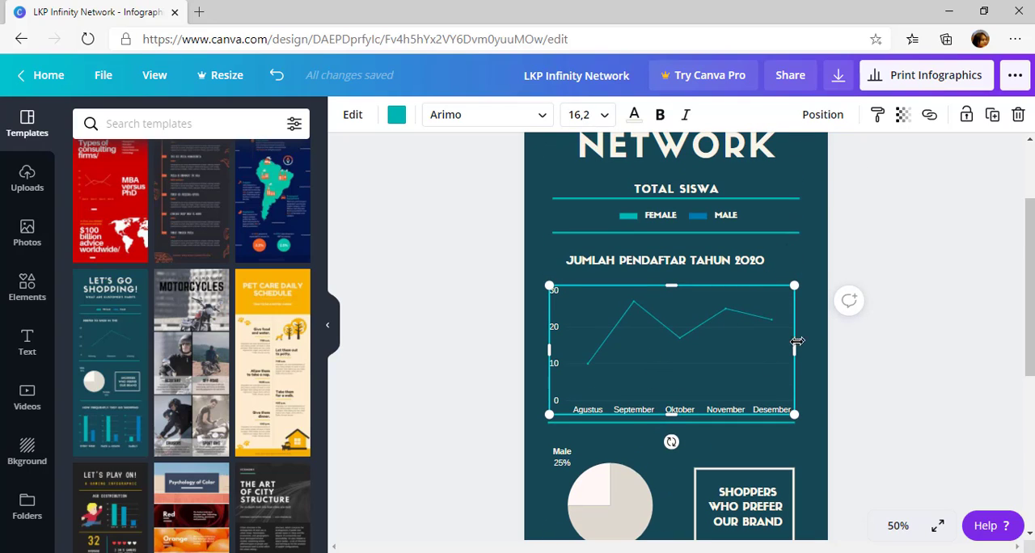
{"action": "left_click_drag", "start_coordinate": [794, 347], "coordinate": [799, 345]}
Rename the pie chart's Female and Male categories to Perempuan and Laki-Laki
{"action": "scroll", "coordinate": [728, 324], "scroll_direction": "down", "scroll_amount": 3}
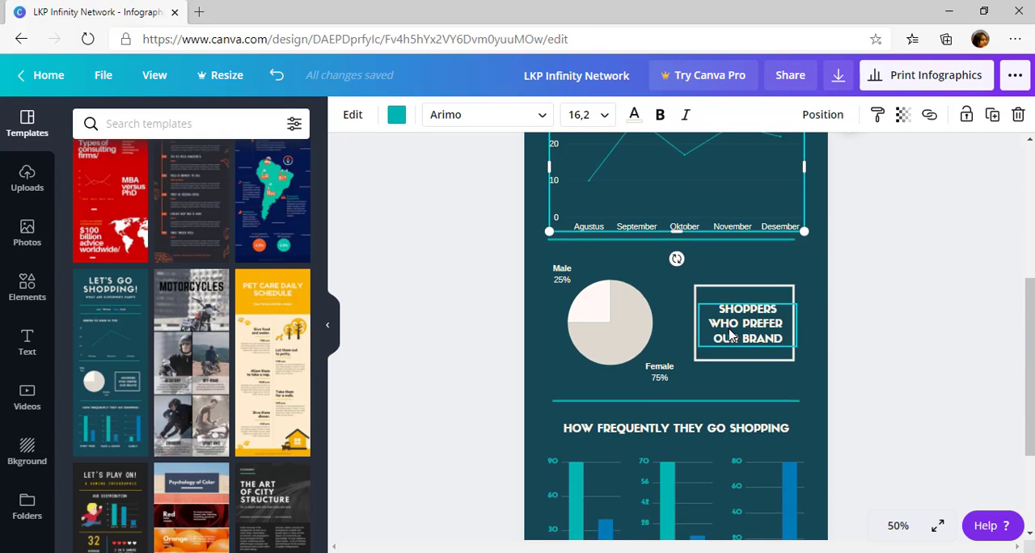
{"action": "left_click", "coordinate": [596, 256]}
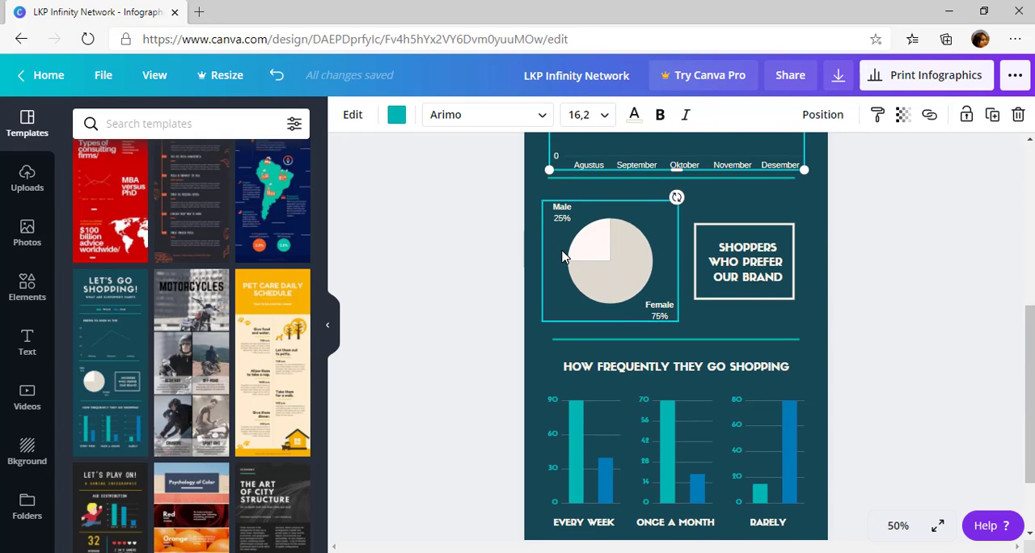
{"action": "scroll", "coordinate": [615, 243], "scroll_direction": "up", "scroll_amount": 2}
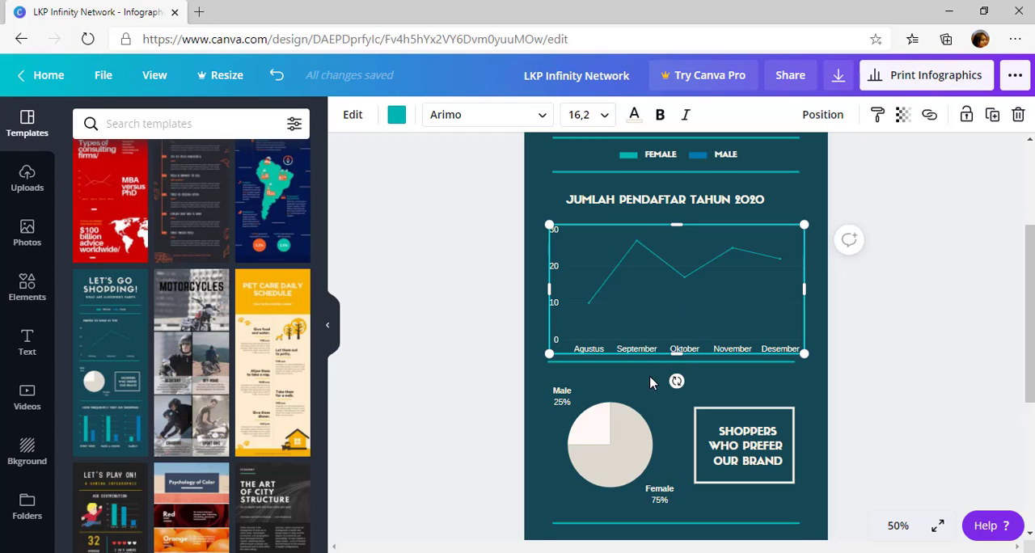
{"action": "left_click", "coordinate": [635, 428]}
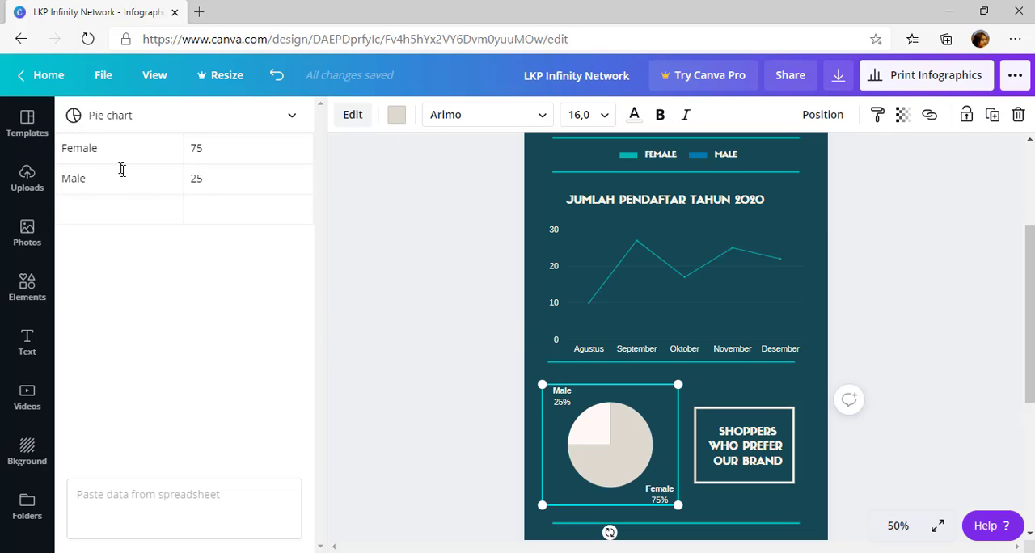
{"action": "left_click", "coordinate": [76, 143]}
{"action": "type", "text": "Perempuan"}
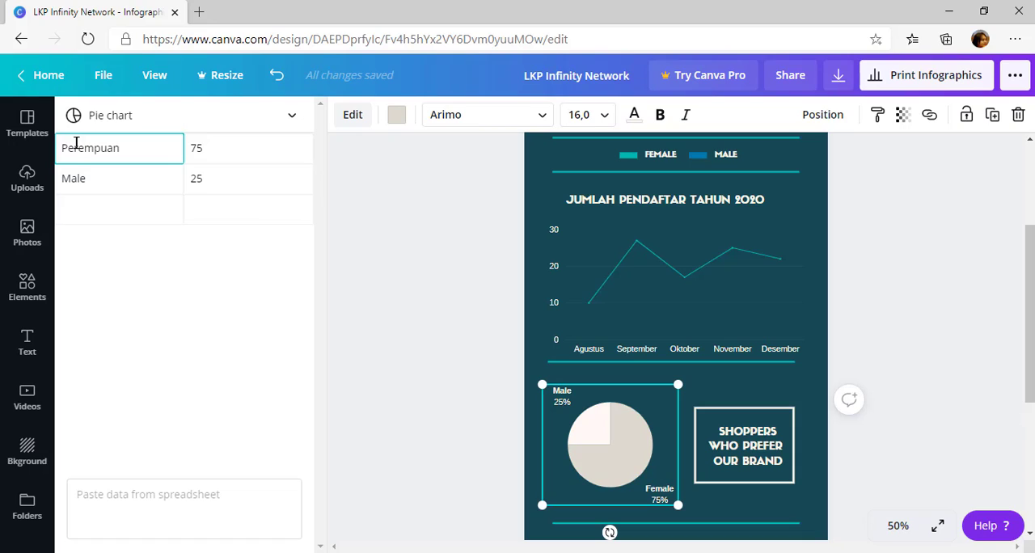
{"action": "left_click", "coordinate": [81, 181]}
{"action": "type", "text": "Lak"}
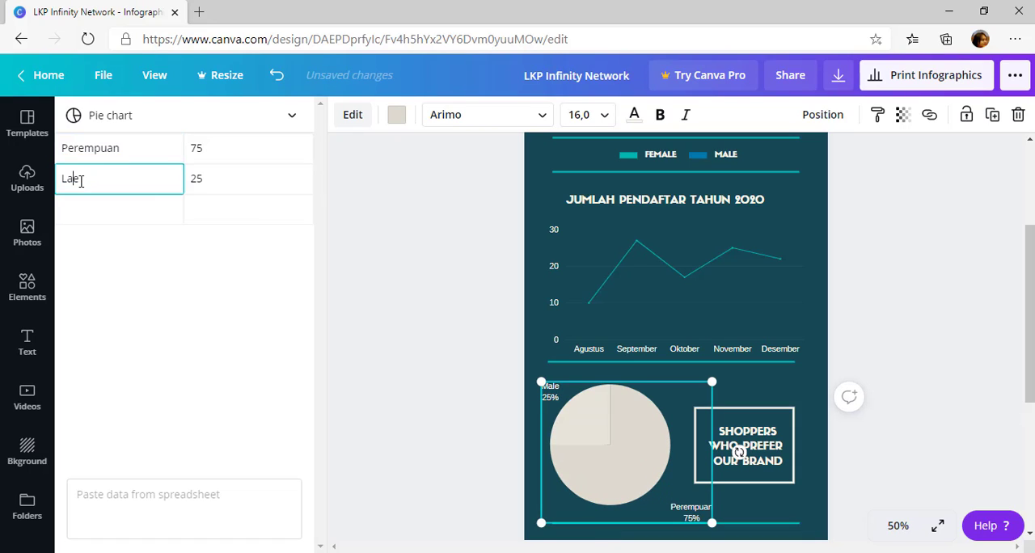
{"action": "type", "text": "i-Laki"}
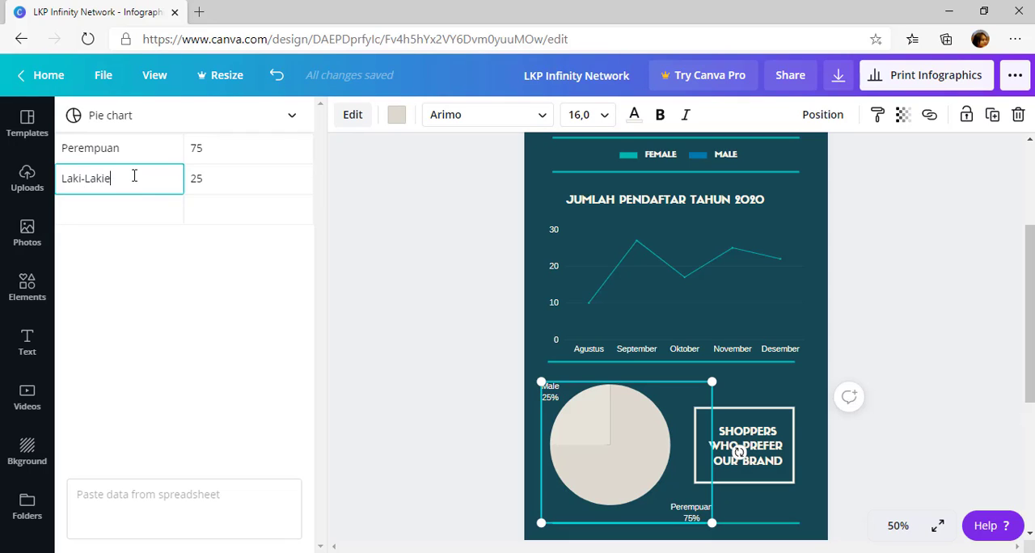
Set the pie chart values to 45 for Perempuan and 55 for Laki-Laki, and shrink the chart slightly
{"action": "left_click", "coordinate": [239, 147]}
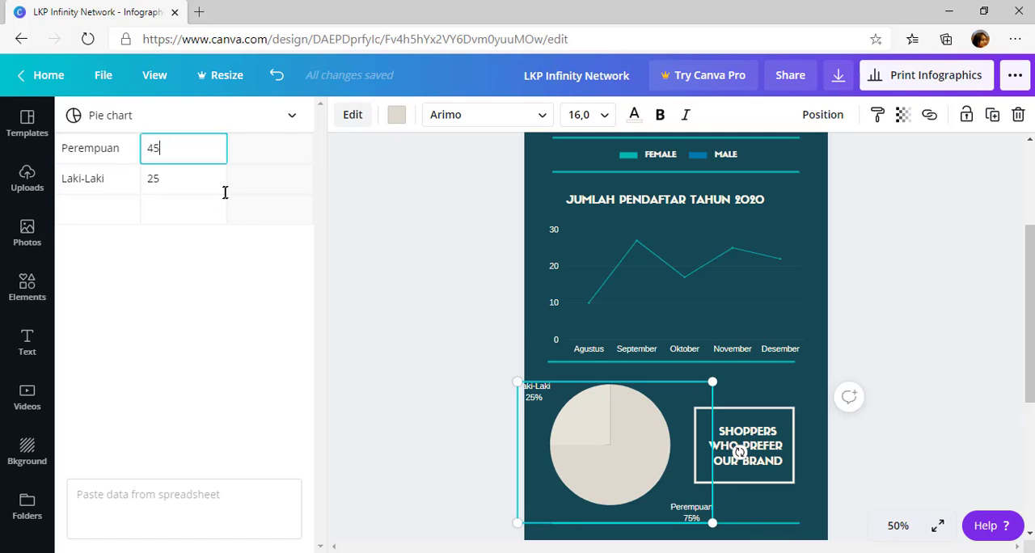
{"action": "left_click", "coordinate": [173, 182]}
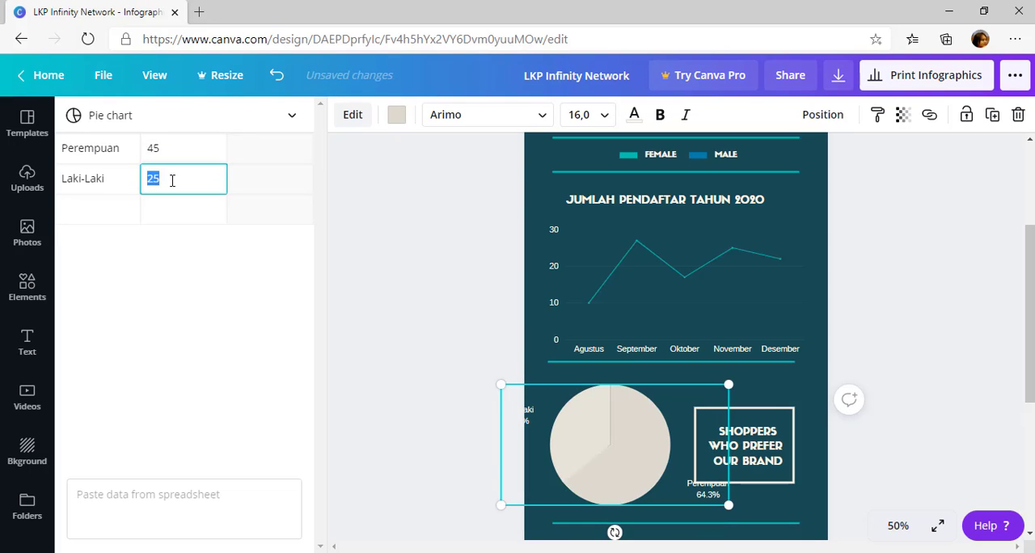
{"action": "left_click", "coordinate": [202, 284]}
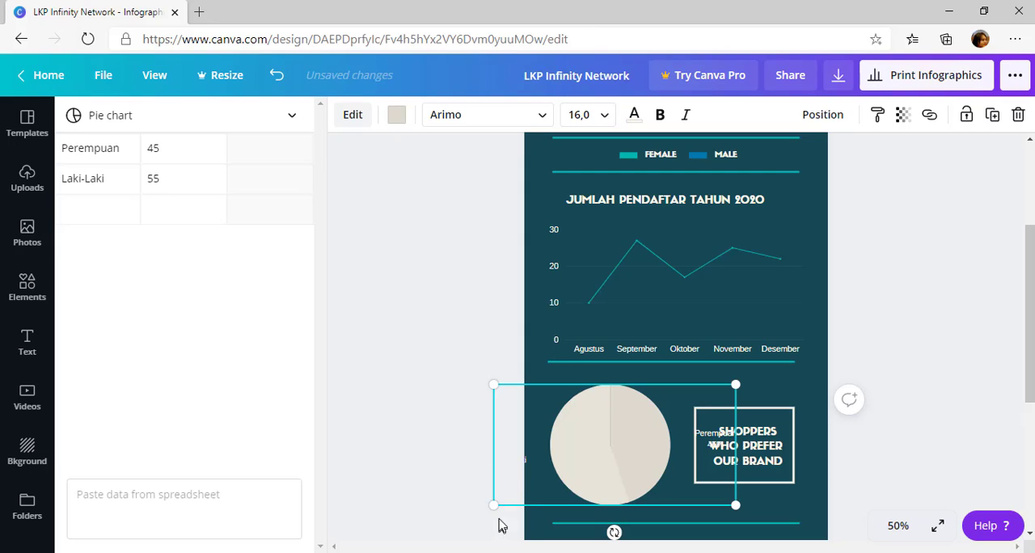
{"action": "mouse_move", "coordinate": [489, 506]}
{"action": "left_mouse_down"}
{"action": "mouse_move", "coordinate": [520, 494]}
{"action": "mouse_move", "coordinate": [488, 494]}
{"action": "mouse_move", "coordinate": [497, 495]}
{"action": "left_mouse_up"}
{"action": "left_click", "coordinate": [182, 178]}
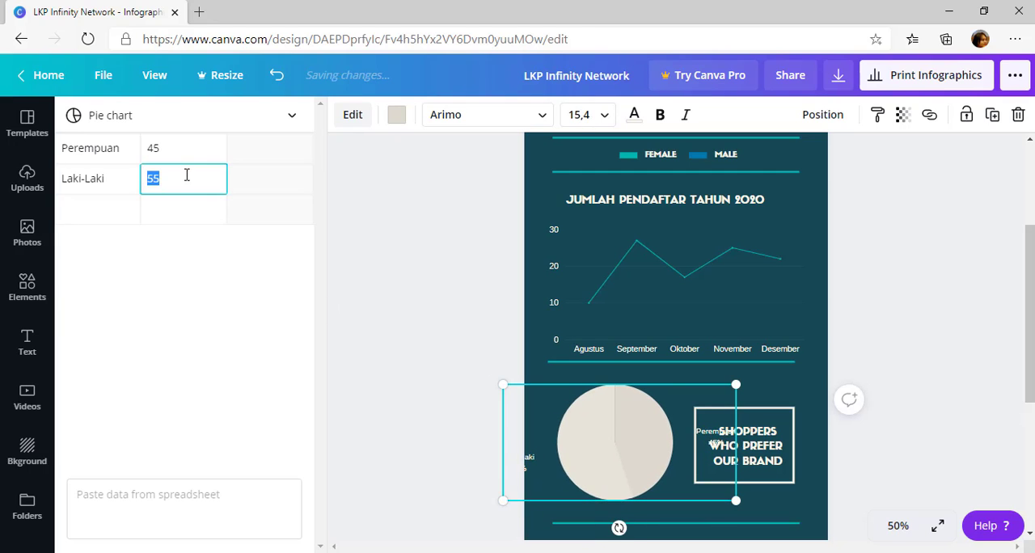
Shorten the pie chart's category labels to P and L and enlarge the chart to about 522 by 342
{"action": "left_click", "coordinate": [95, 150]}
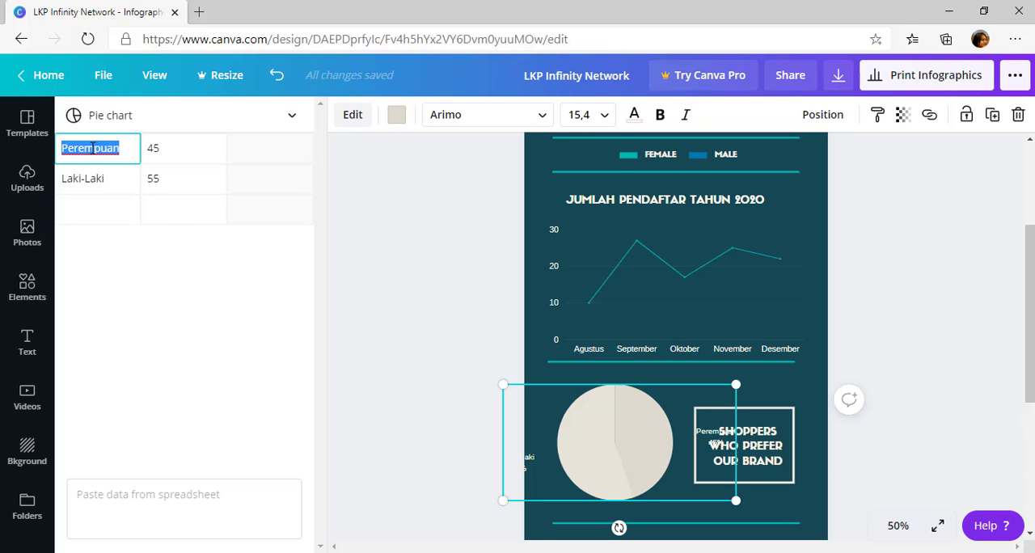
{"action": "type", "text": "P"}
{"action": "left_click", "coordinate": [105, 178]}
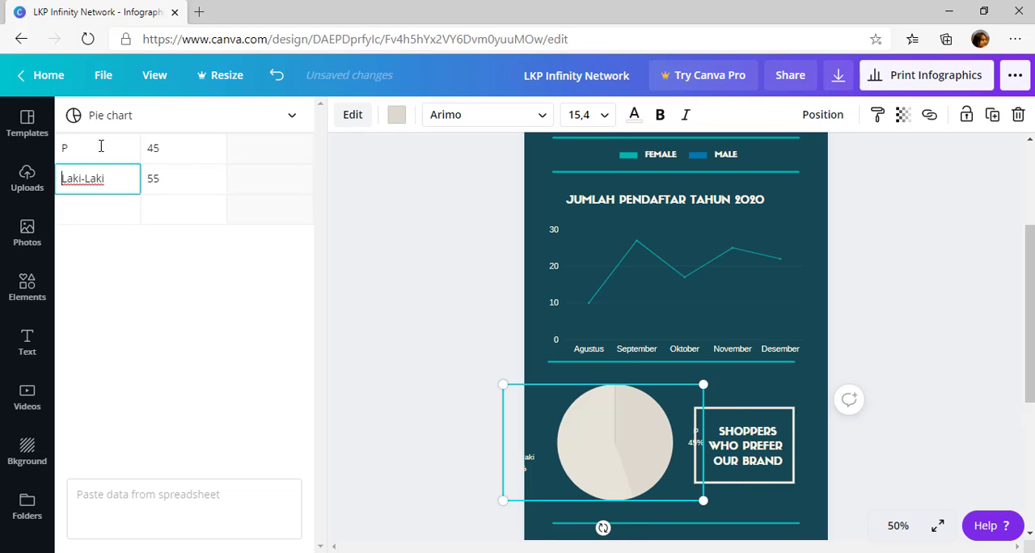
{"action": "type", "text": "L"}
{"action": "key", "text": "ctrl+a"}
{"action": "type", "text": "L"}
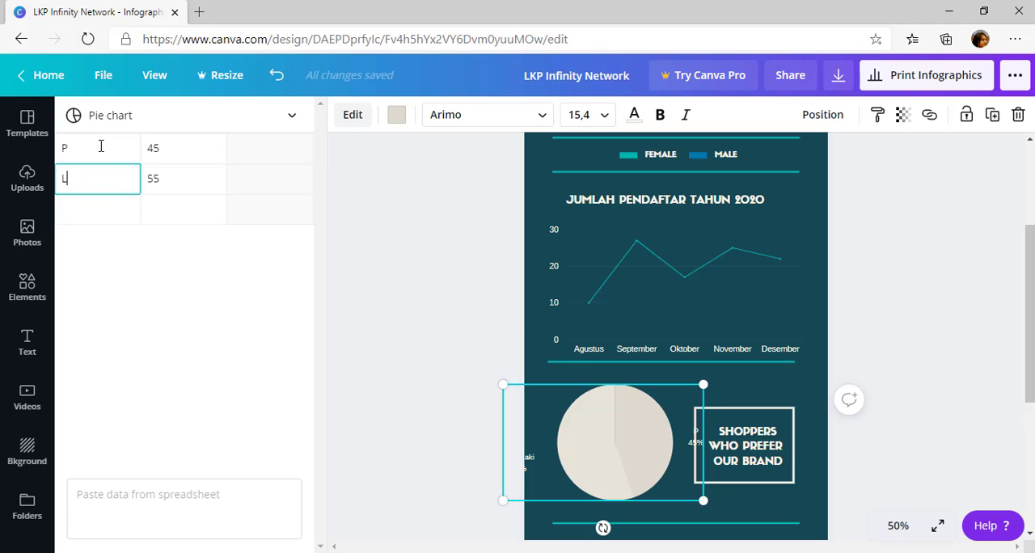
{"action": "left_click", "coordinate": [411, 326]}
{"action": "left_click", "coordinate": [608, 461]}
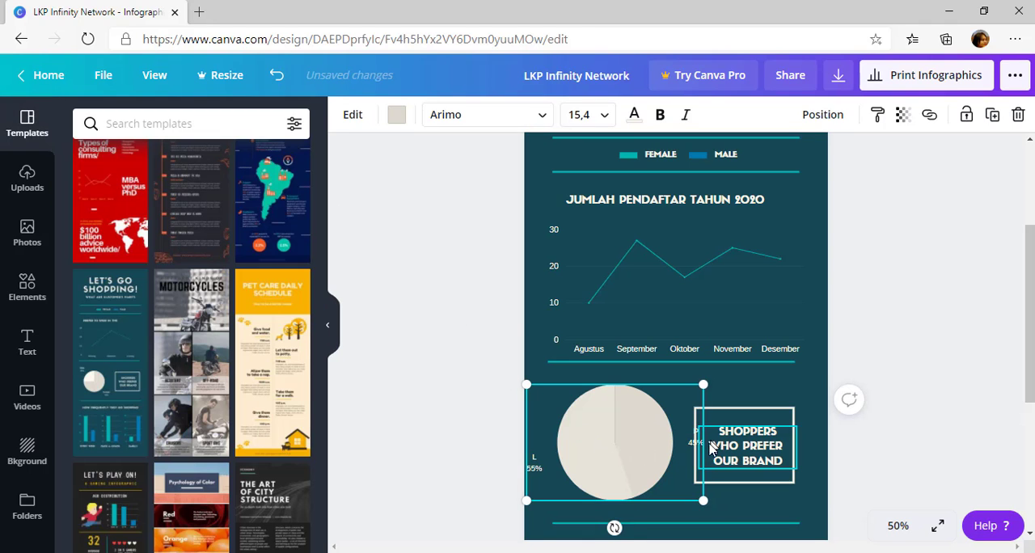
{"action": "left_click_drag", "start_coordinate": [700, 499], "coordinate": [713, 533]}
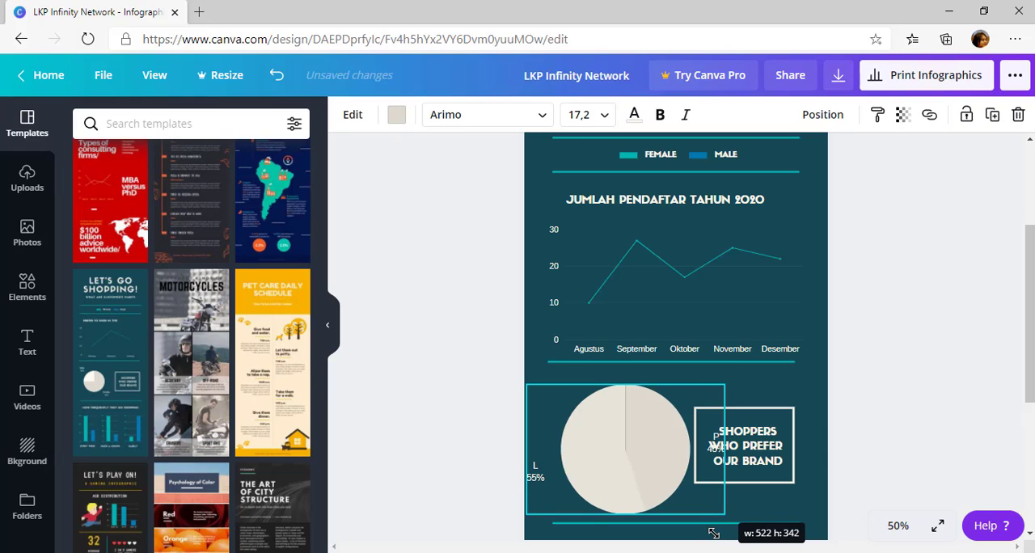
Change the pie chart's category labels back to the full words Perempuan and Laki-Laki
{"action": "left_click", "coordinate": [658, 455]}
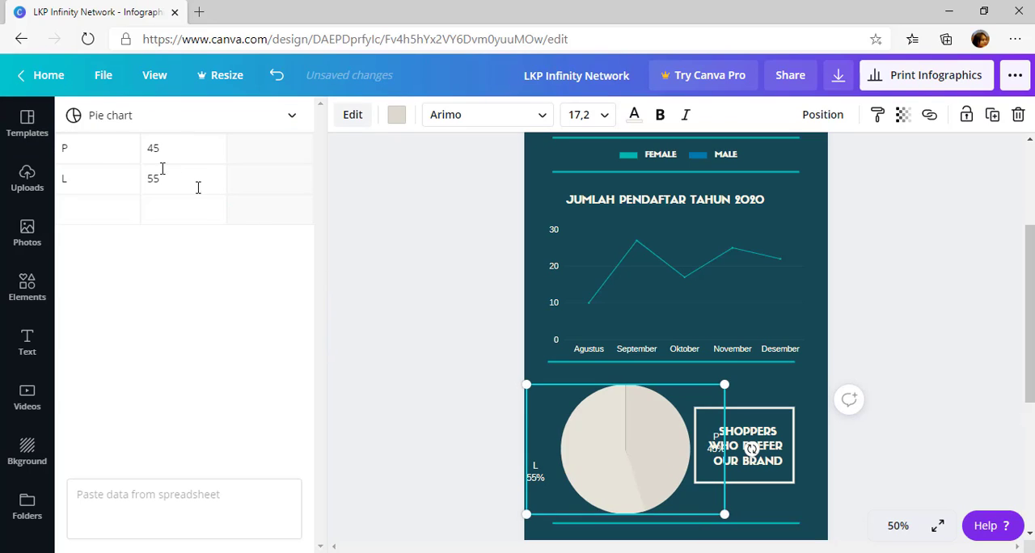
{"action": "left_click", "coordinate": [79, 145]}
{"action": "type", "text": "Pere"}
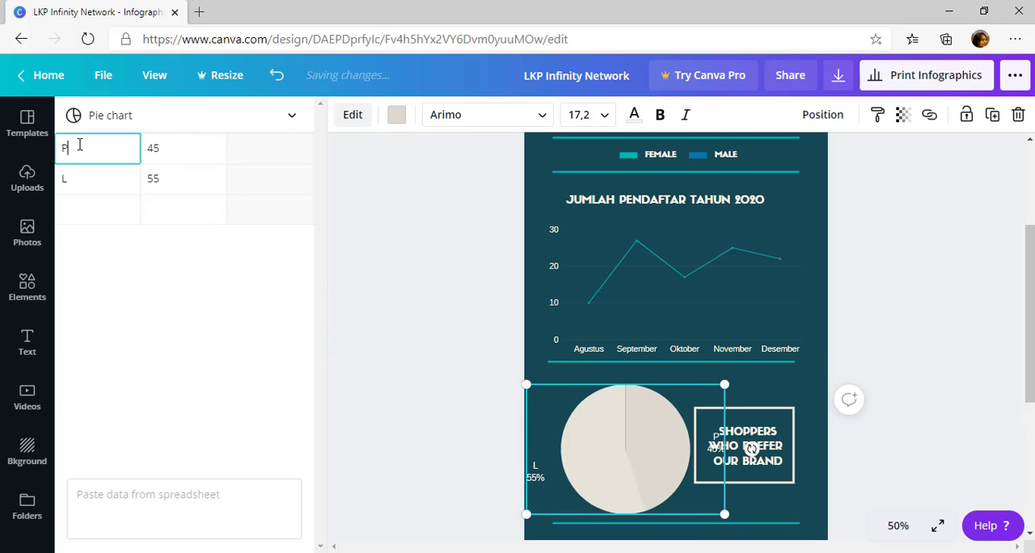
{"action": "type", "text": "mpuan"}
{"action": "left_click", "coordinate": [91, 186]}
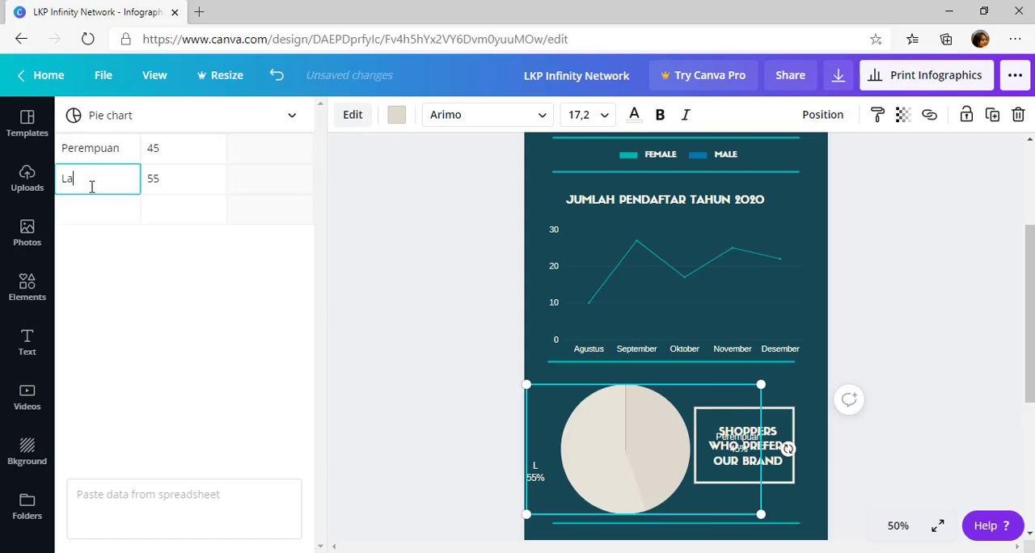
{"action": "type", "text": "Laki-Laki"}
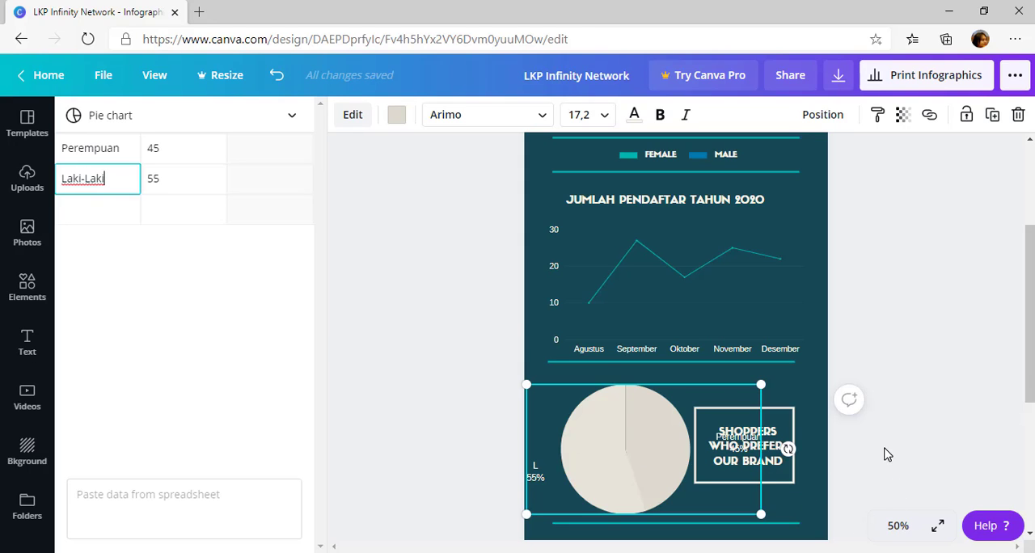
{"action": "left_click", "coordinate": [888, 454]}
Try purple, blue, turquoise and yellow as the pie chart's colour, settling on Peach #ffbd59
{"action": "double_click", "coordinate": [616, 435]}
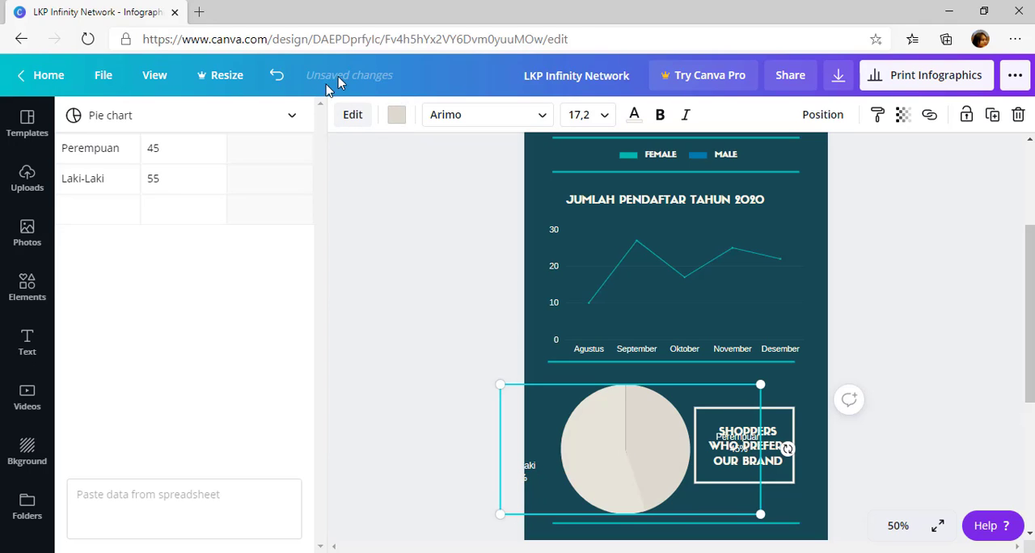
{"action": "left_click", "coordinate": [352, 117]}
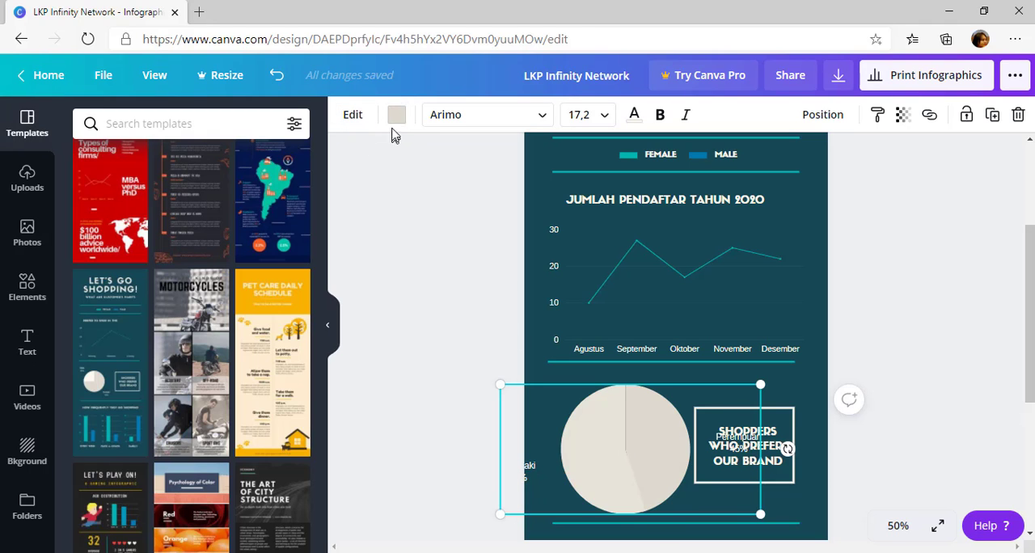
{"action": "double_click", "coordinate": [608, 432]}
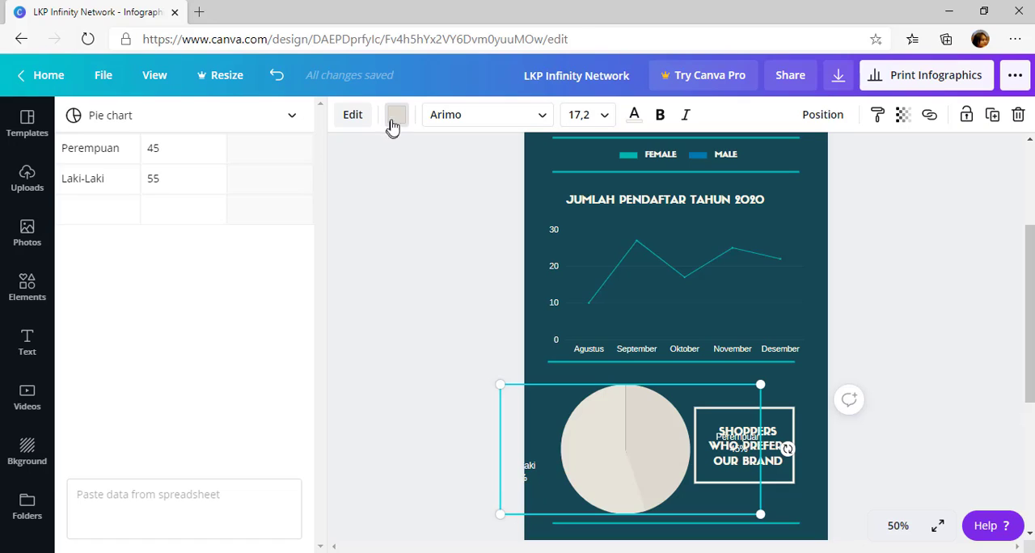
{"action": "left_click", "coordinate": [396, 120]}
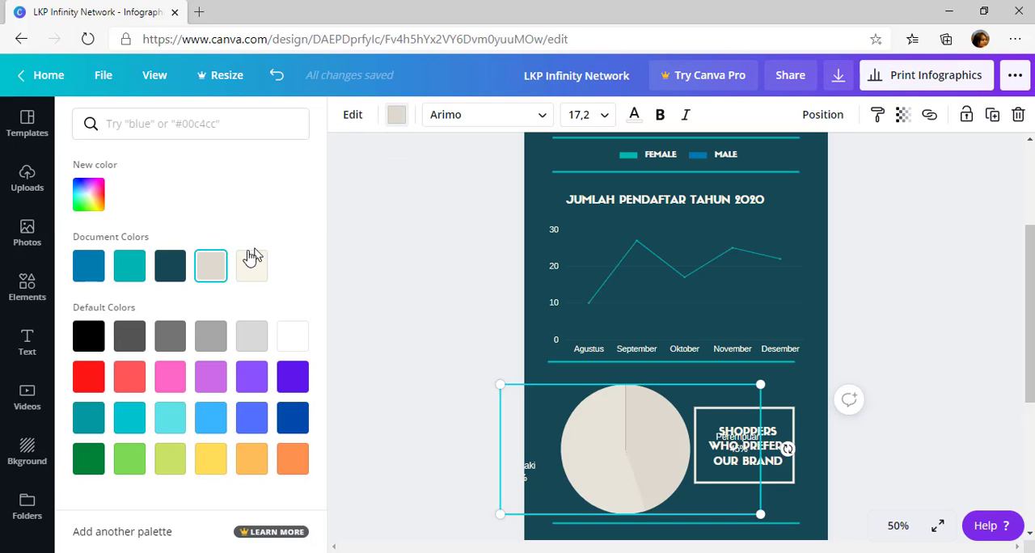
{"action": "left_click", "coordinate": [293, 380]}
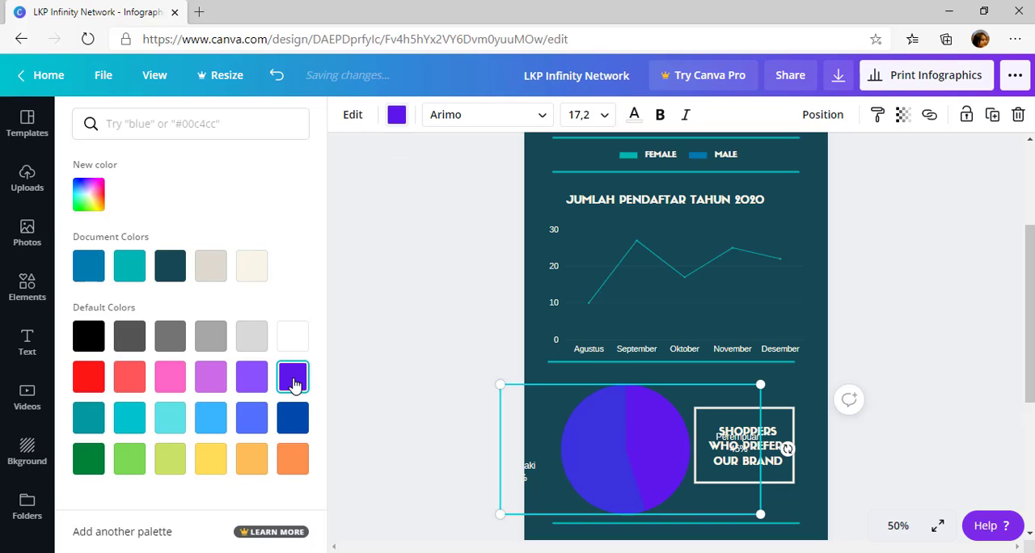
{"action": "left_click", "coordinate": [250, 416]}
{"action": "left_click", "coordinate": [210, 422]}
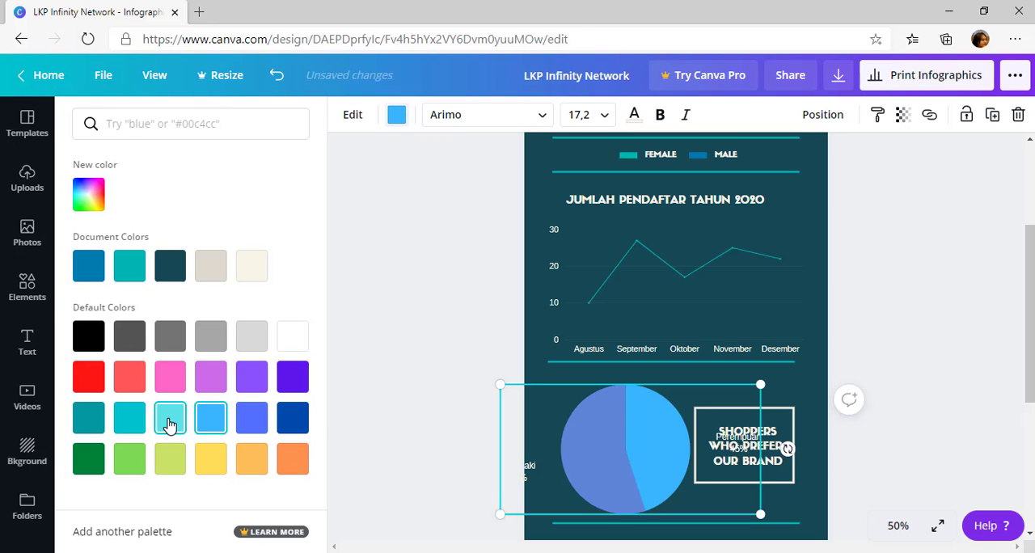
{"action": "left_click", "coordinate": [170, 424]}
{"action": "left_click", "coordinate": [131, 419]}
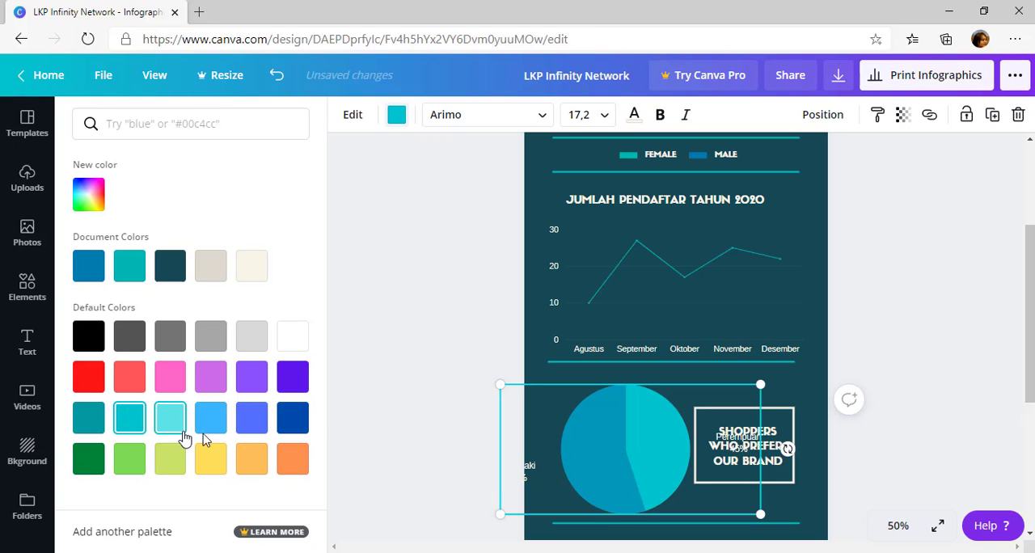
{"action": "left_click", "coordinate": [216, 460]}
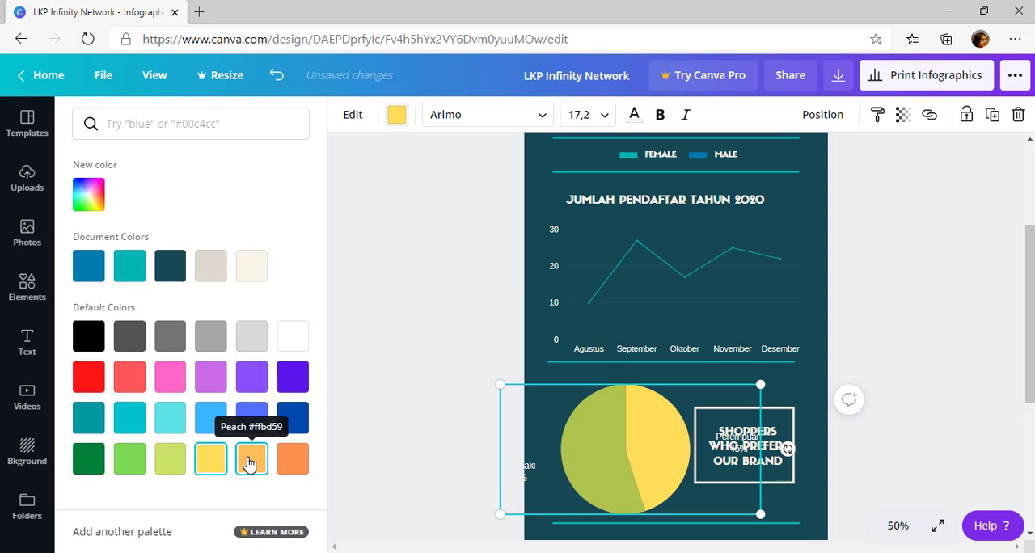
{"action": "left_click", "coordinate": [250, 463]}
{"action": "left_click", "coordinate": [885, 472]}
Move the white frame and its Shoppers Who Prefer Our Brand text up, away from the pie chart's Perempuan label
{"action": "left_click", "coordinate": [781, 475]}
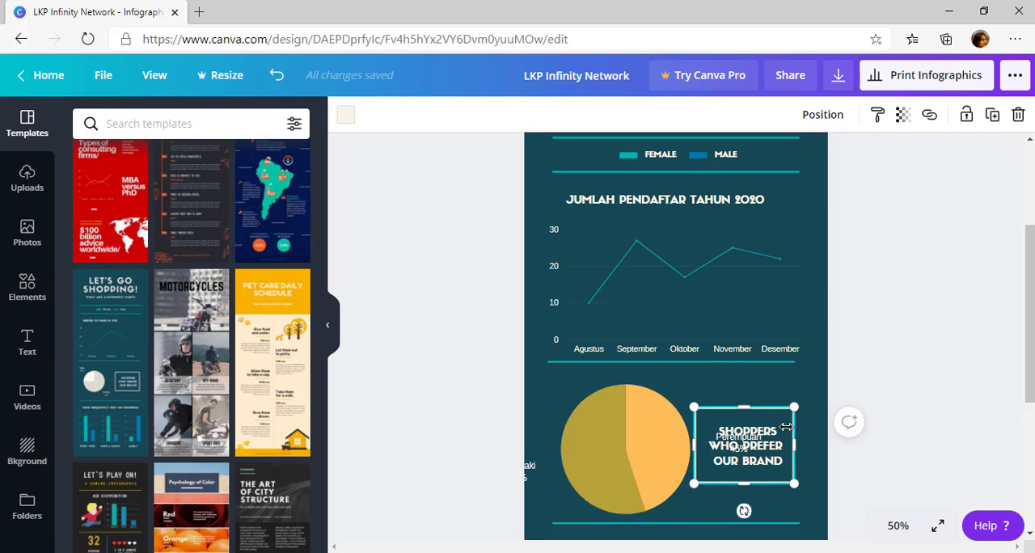
{"action": "left_click_drag", "start_coordinate": [774, 478], "coordinate": [795, 411]}
{"action": "left_click", "coordinate": [776, 467]}
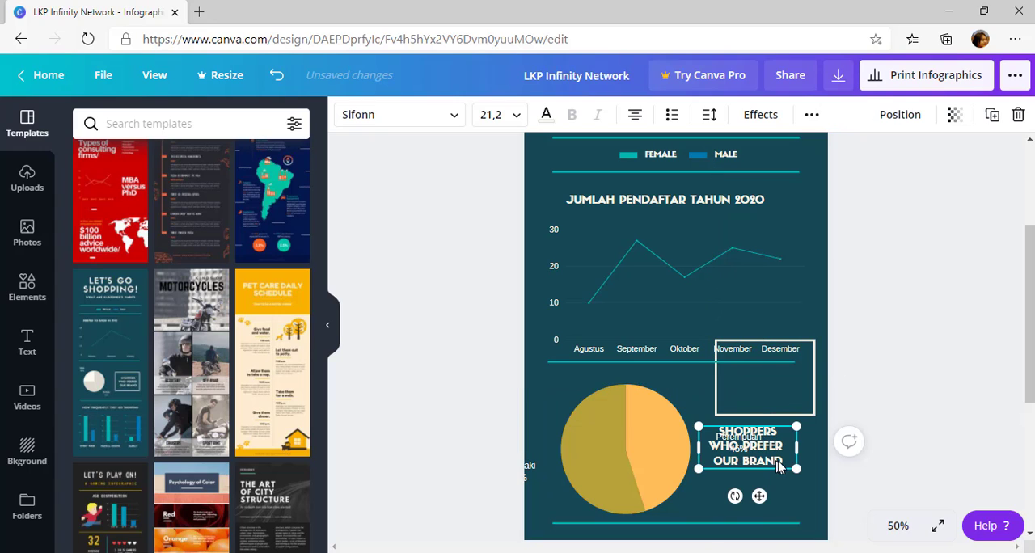
{"action": "left_click_drag", "start_coordinate": [783, 469], "coordinate": [799, 406]}
Move the pie chart right so both labels lie inside the page, and scale it down slightly to fit above the divider line
{"action": "left_click", "coordinate": [617, 456]}
{"action": "left_click_drag", "start_coordinate": [617, 456], "coordinate": [631, 462]}
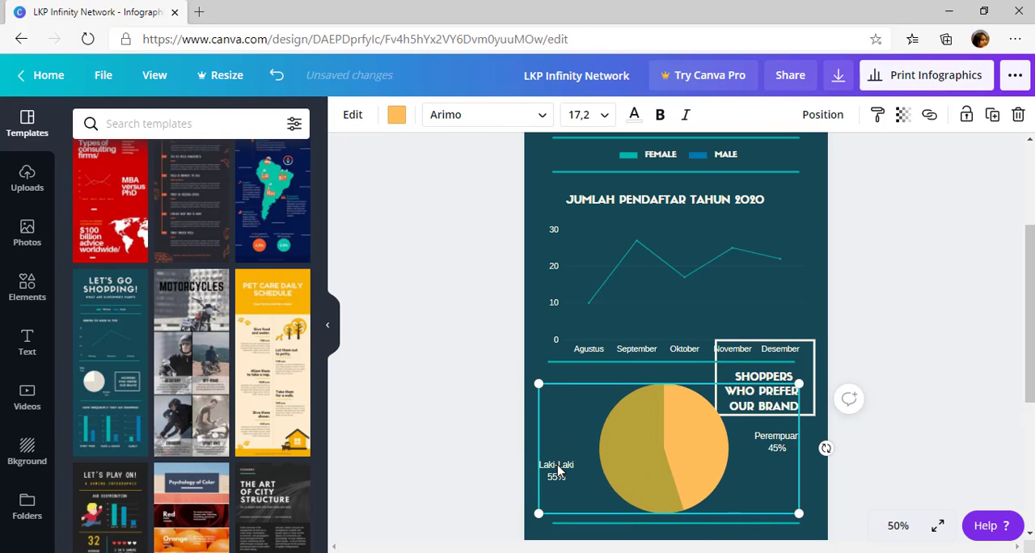
{"action": "double_click", "coordinate": [558, 471]}
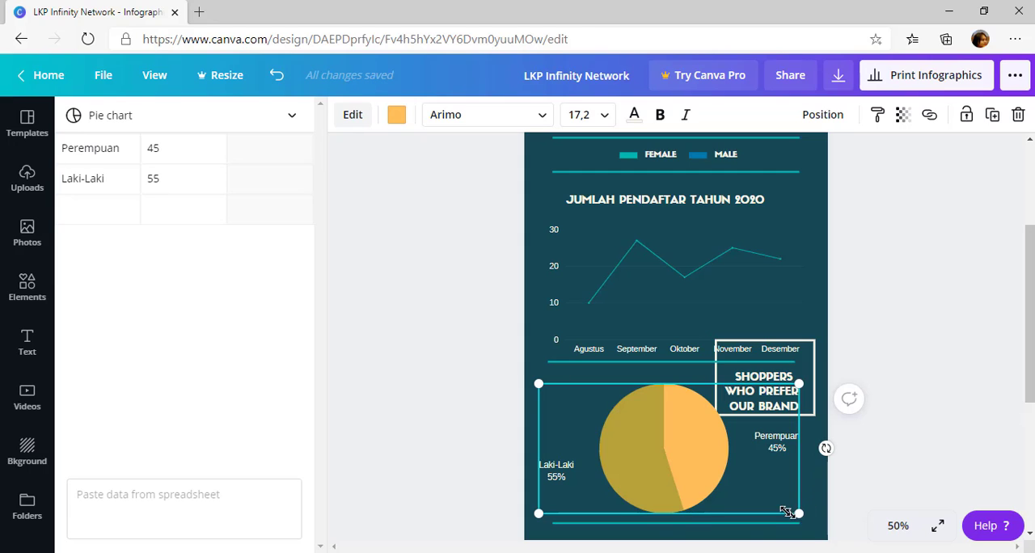
{"action": "left_click_drag", "start_coordinate": [786, 511], "coordinate": [710, 475]}
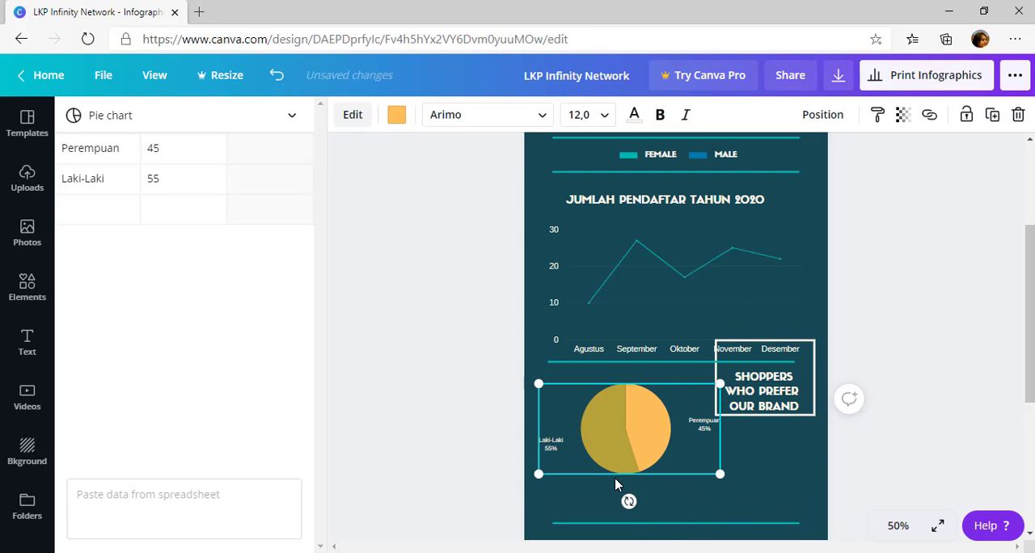
{"action": "left_click_drag", "start_coordinate": [538, 475], "coordinate": [537, 476]}
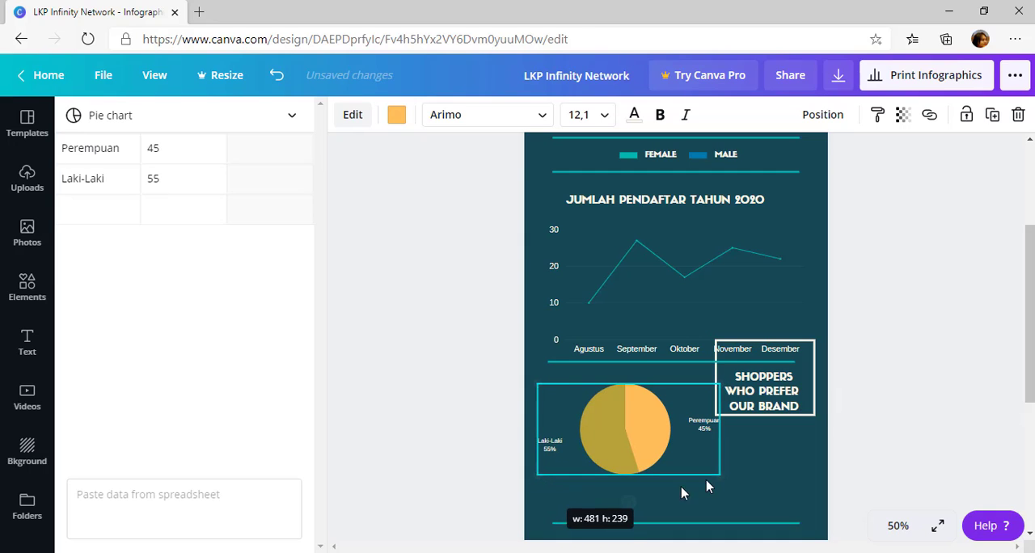
{"action": "left_click_drag", "start_coordinate": [722, 478], "coordinate": [758, 529]}
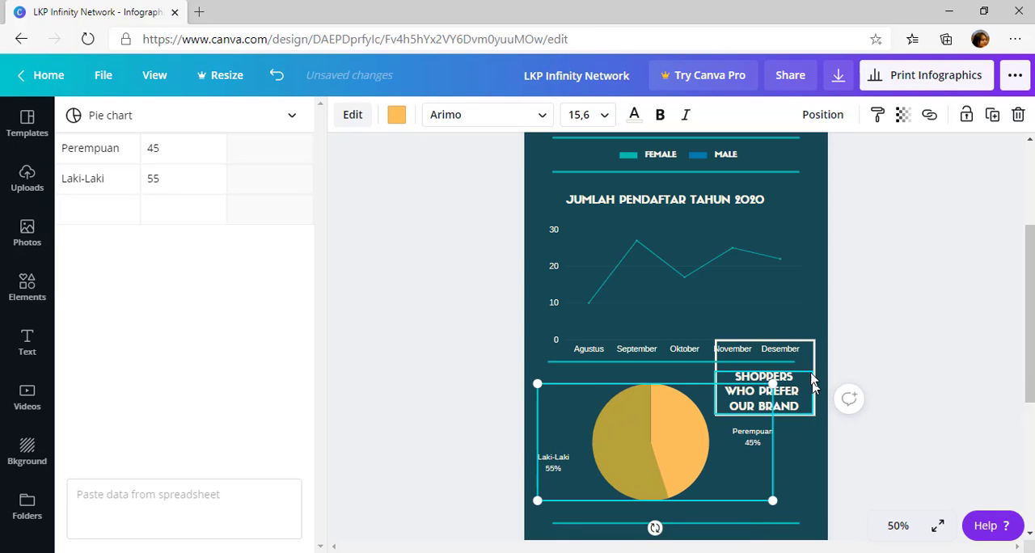
Delete the white frame around the Shoppers Who Prefer Our Brand text and replace that text with PROSENTASE JENIS KELAMIN
{"action": "left_click", "coordinate": [740, 382]}
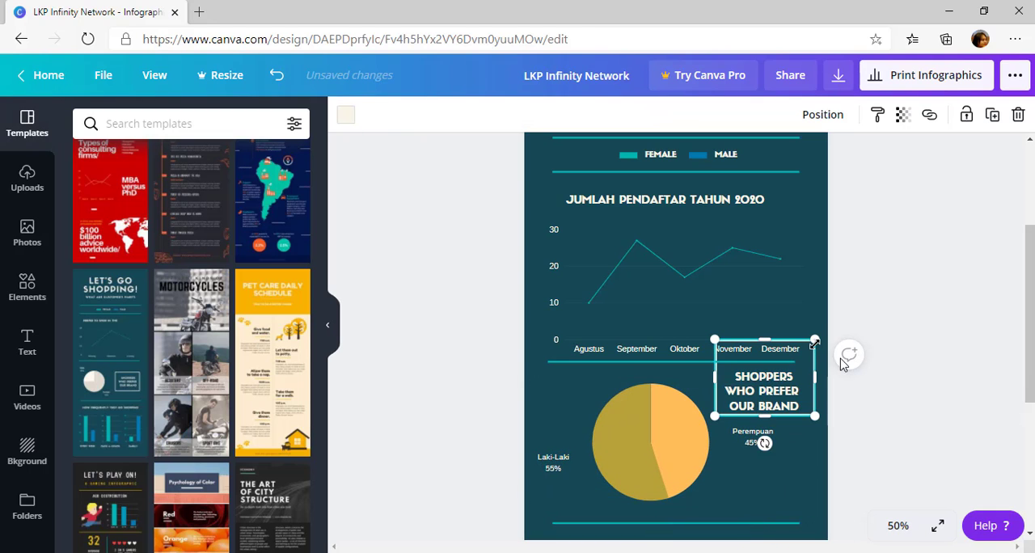
{"action": "left_click", "coordinate": [883, 403]}
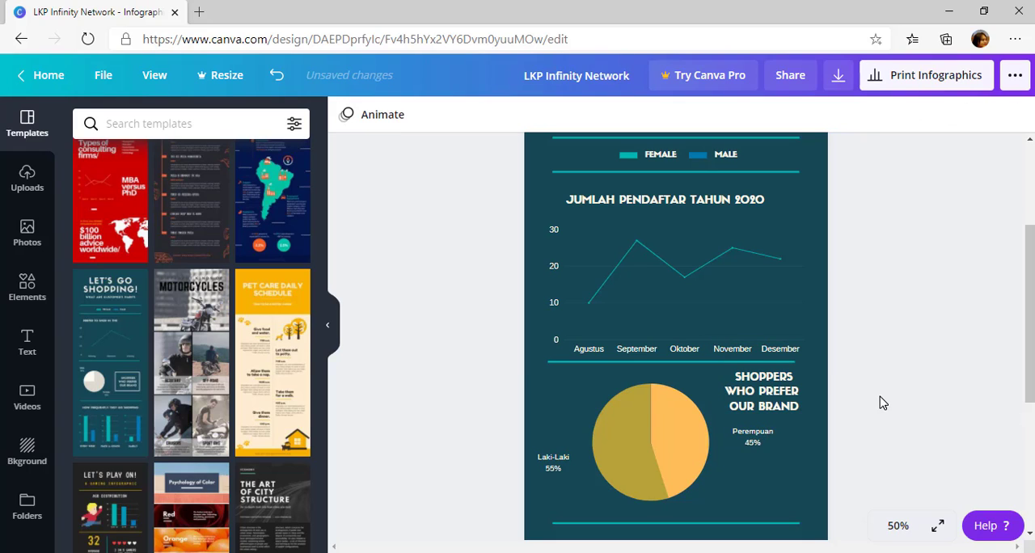
{"action": "triple_click", "coordinate": [780, 388]}
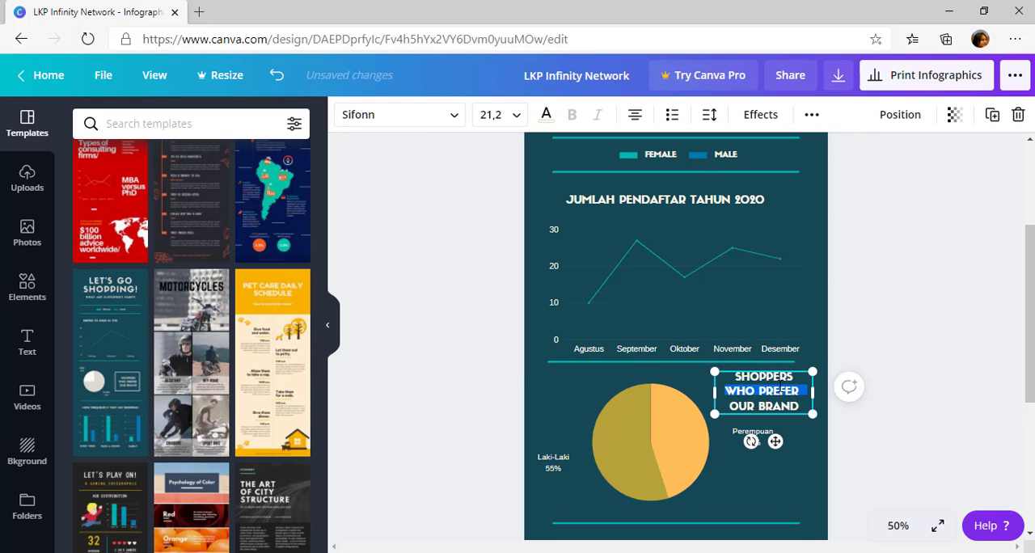
{"action": "key", "text": "ctrl+a"}
{"action": "type", "text": "PROSESN"}
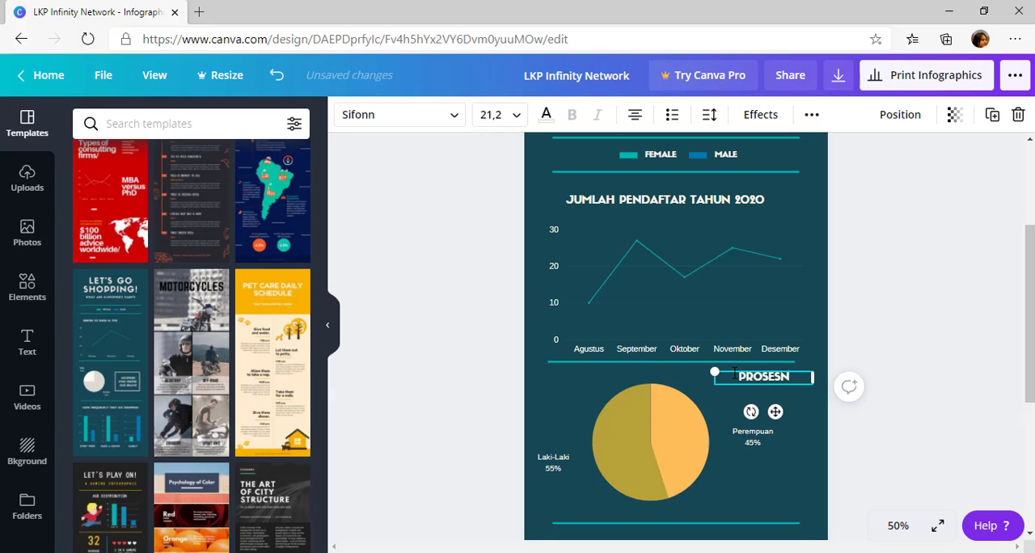
{"action": "key", "text": "BackSpace"}
{"action": "key", "text": "BackSpace"}
{"action": "type", "text": "NTASE"}
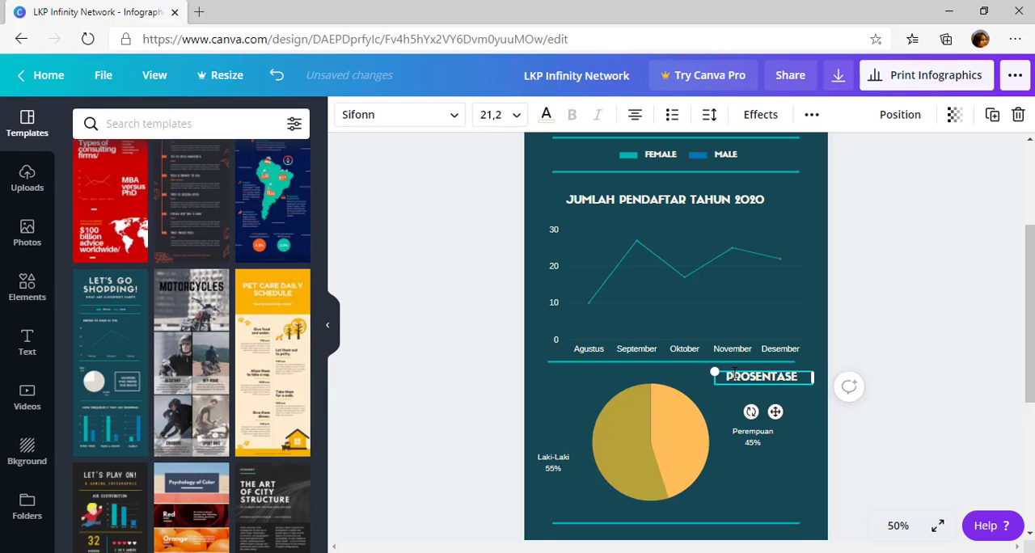
{"action": "type", "text": " JENIS KELAMIN"}
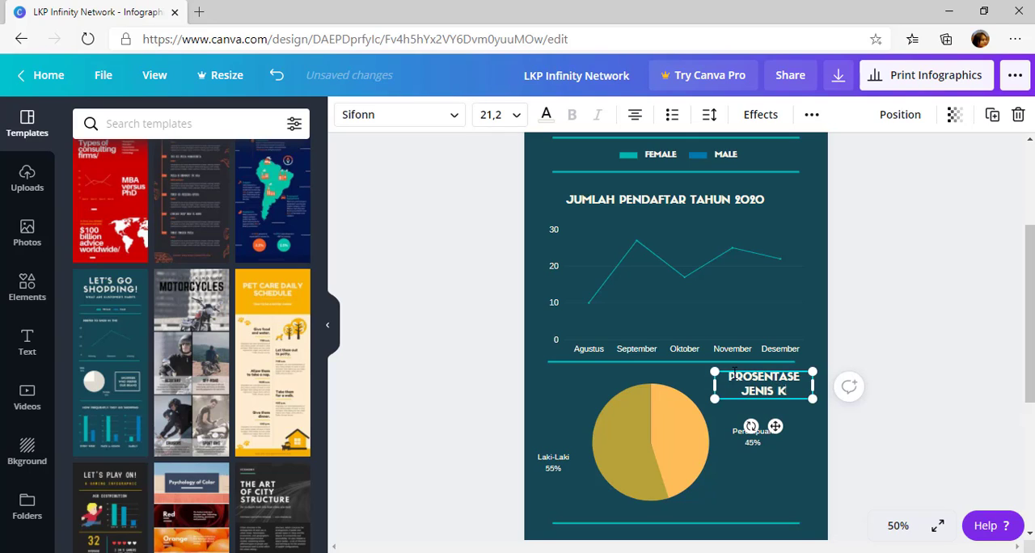
{"action": "left_click", "coordinate": [895, 488]}
Enlarge the pie chart so it fills the space above the divider line and nearly spans the page width
{"action": "left_click", "coordinate": [745, 495]}
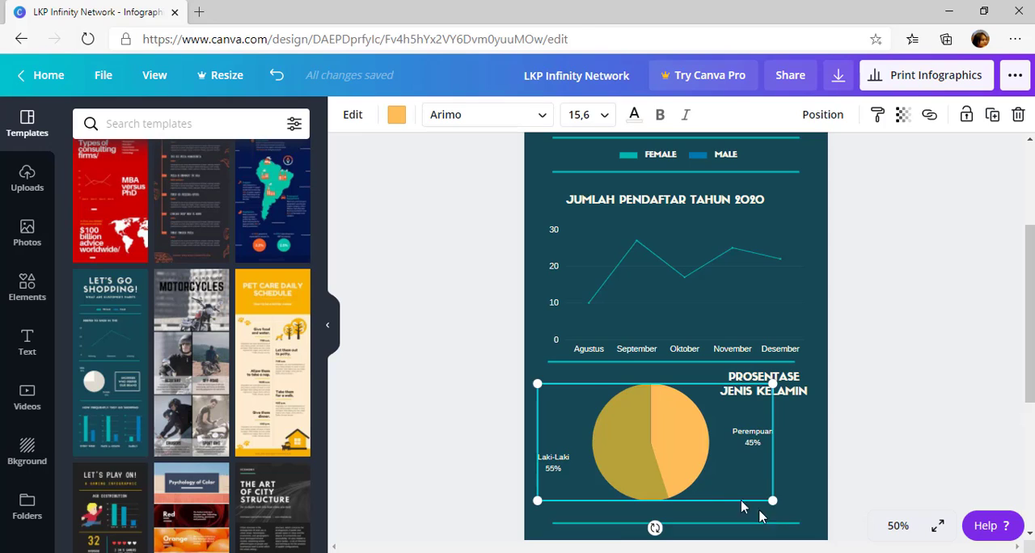
{"action": "left_click_drag", "start_coordinate": [775, 505], "coordinate": [805, 528]}
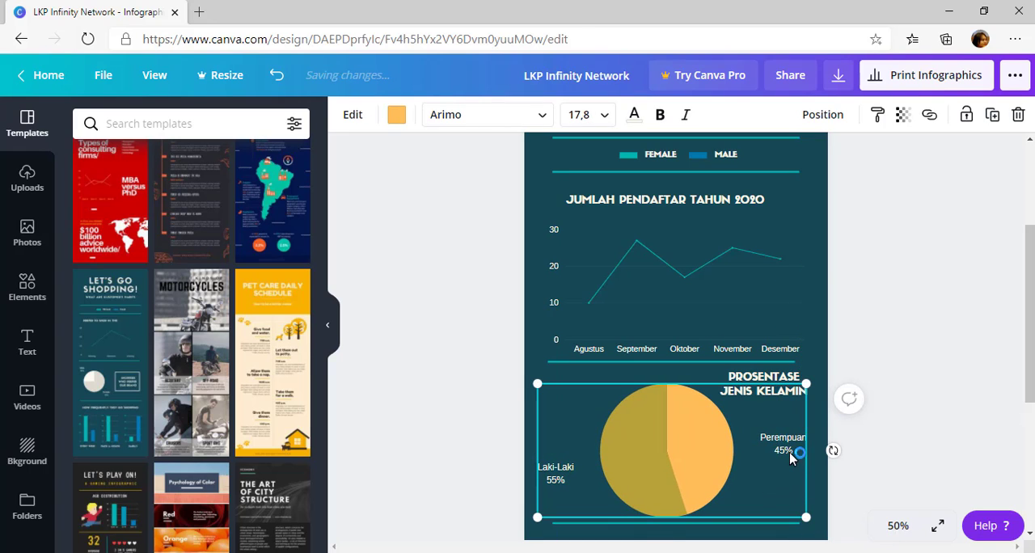
{"action": "left_click", "coordinate": [815, 439]}
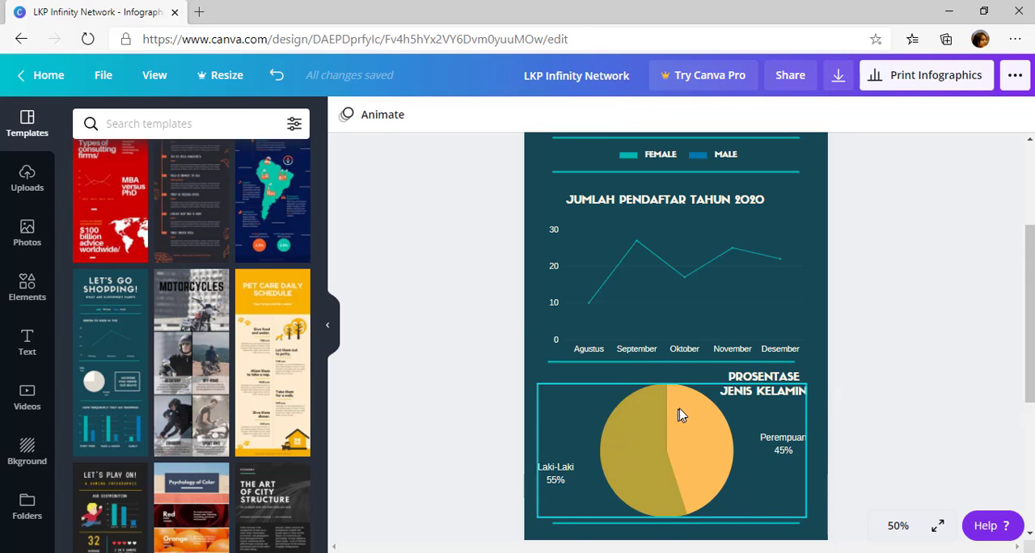
Replace the How Frequently They Go Shopping heading above the bar charts with FAVORIT MATA KURSUS
{"action": "scroll", "coordinate": [679, 415], "scroll_direction": "down", "scroll_amount": 3}
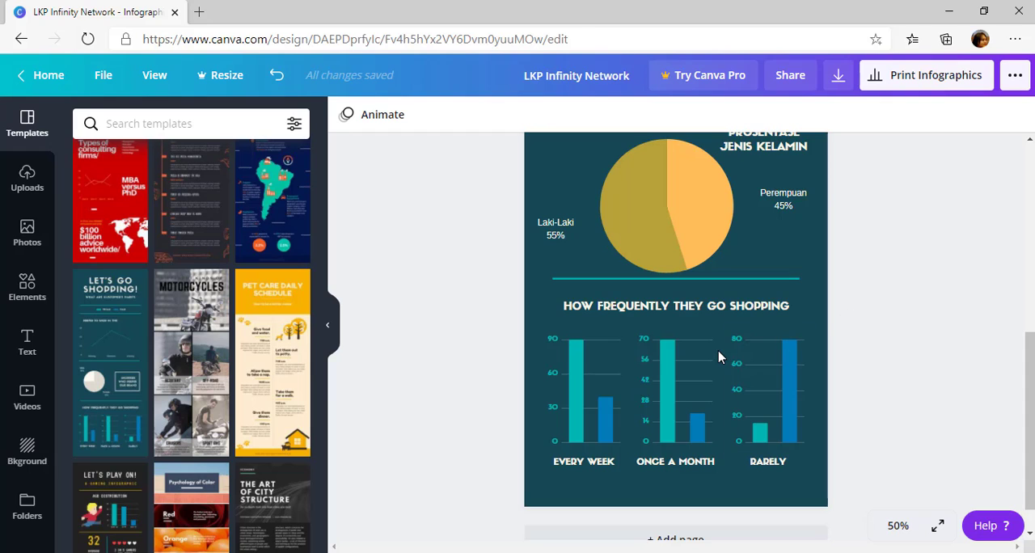
{"action": "scroll", "coordinate": [734, 348], "scroll_direction": "up", "scroll_amount": 1}
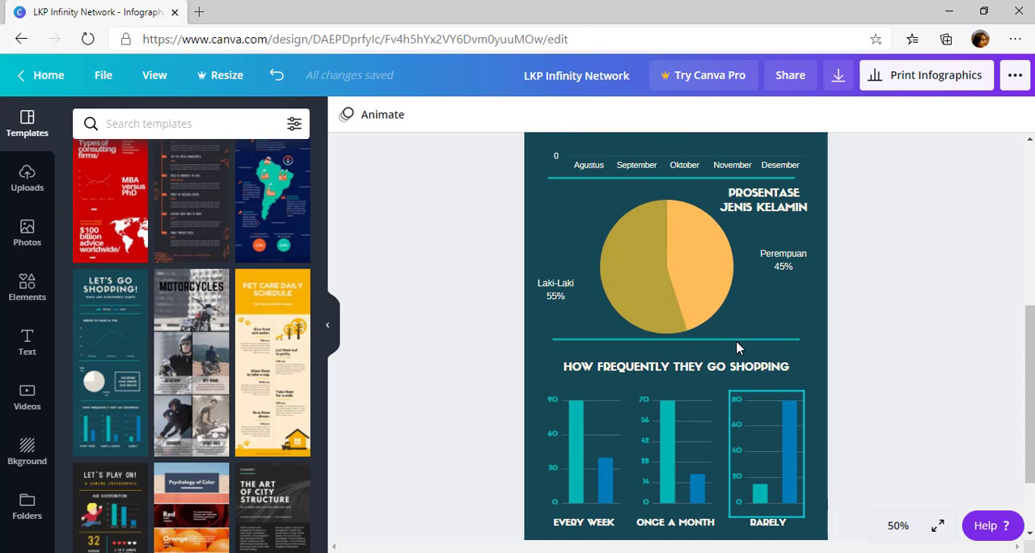
{"action": "scroll", "coordinate": [752, 356], "scroll_direction": "up", "scroll_amount": 3}
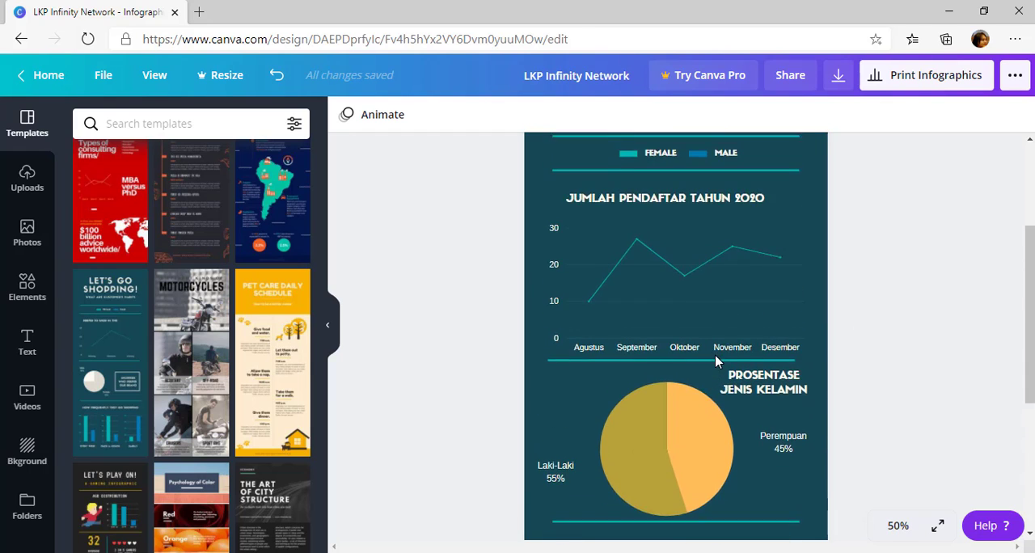
{"action": "scroll", "coordinate": [717, 358], "scroll_direction": "down", "scroll_amount": 4}
{"action": "left_click", "coordinate": [694, 307]}
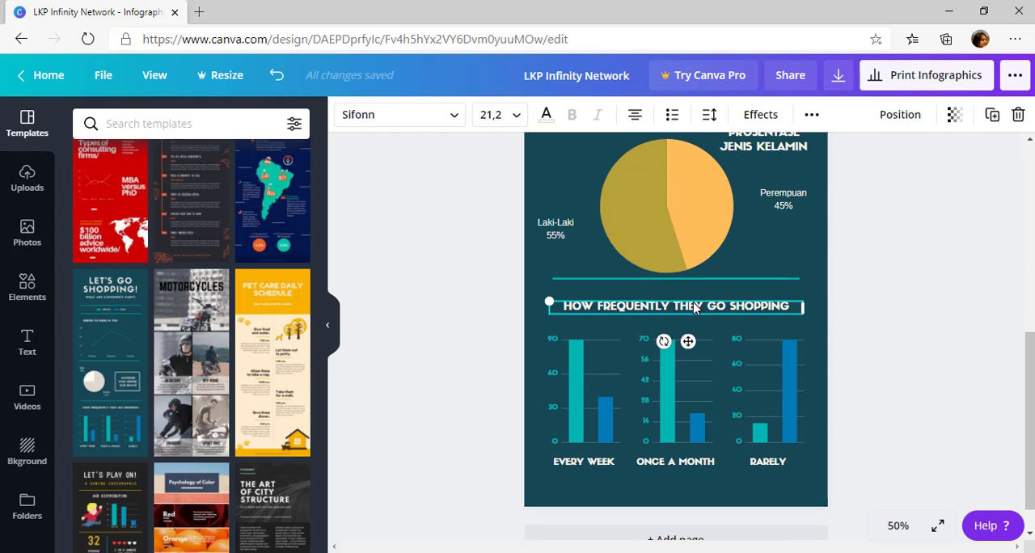
{"action": "left_click", "coordinate": [719, 306]}
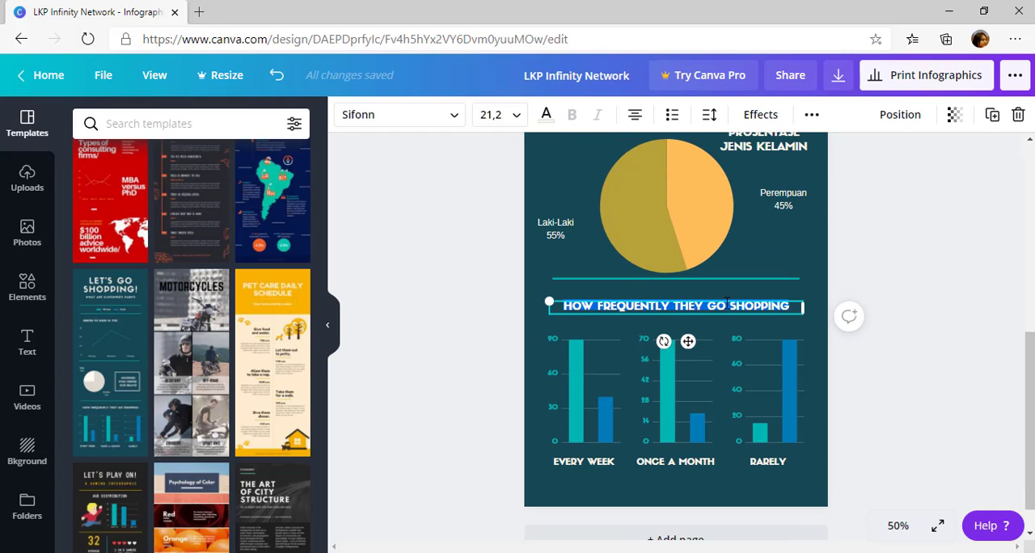
{"action": "type", "text": "MATER"}
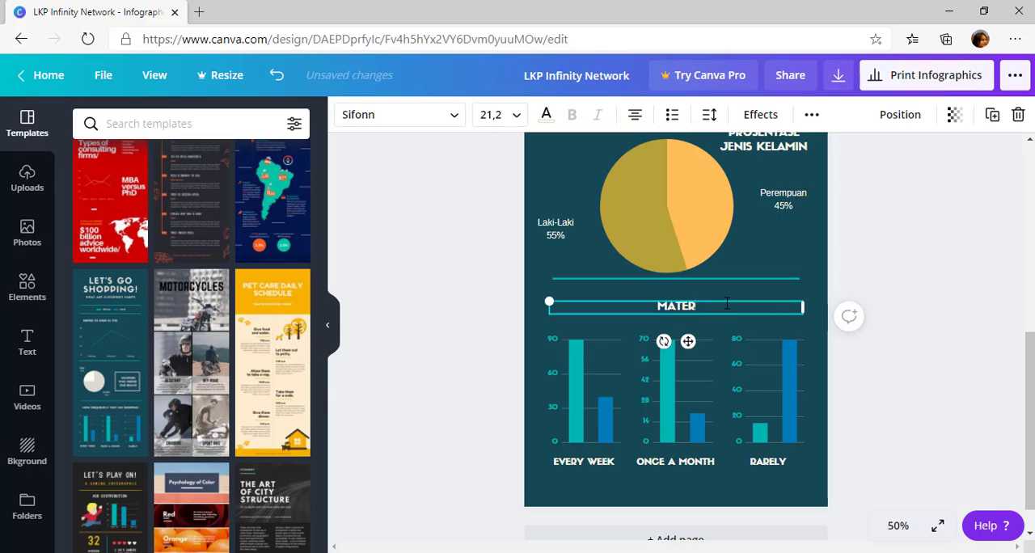
{"action": "key", "text": "BackSpace"}
{"action": "key", "text": "BackSpace"}
{"action": "key", "text": "BackSpace"}
{"action": "type", "text": "FAVORIT "}
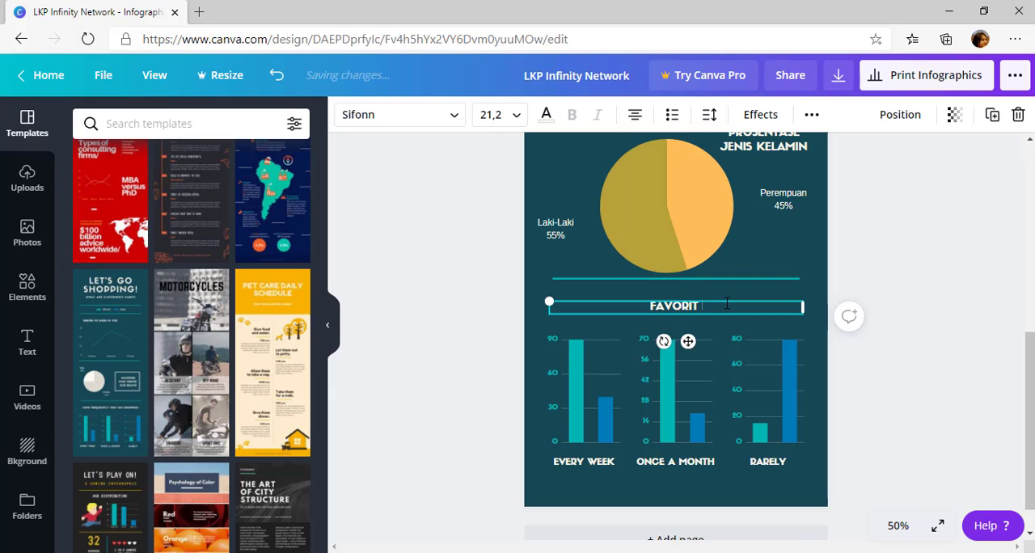
{"action": "type", "text": "MATA KU"}
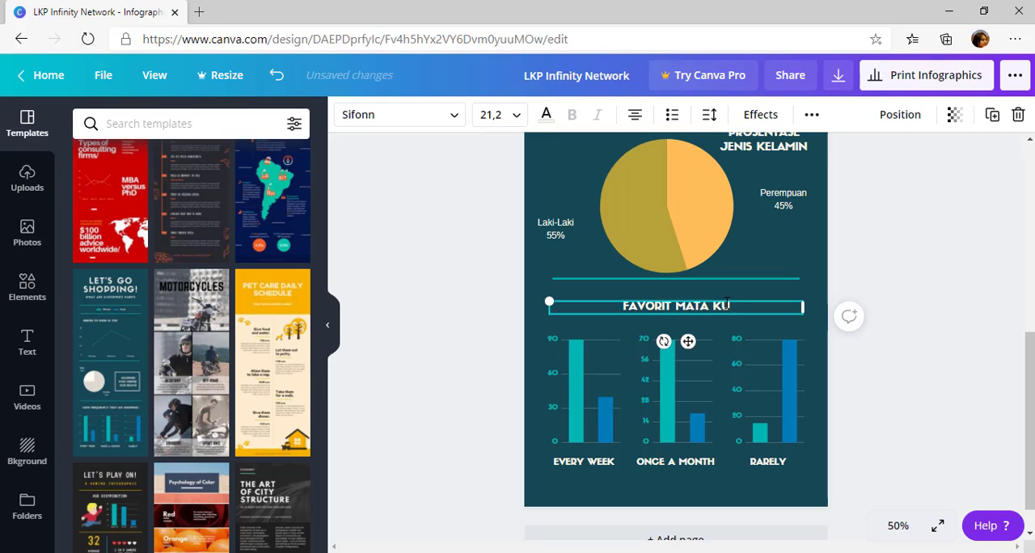
{"action": "type", "text": "ISUS"}
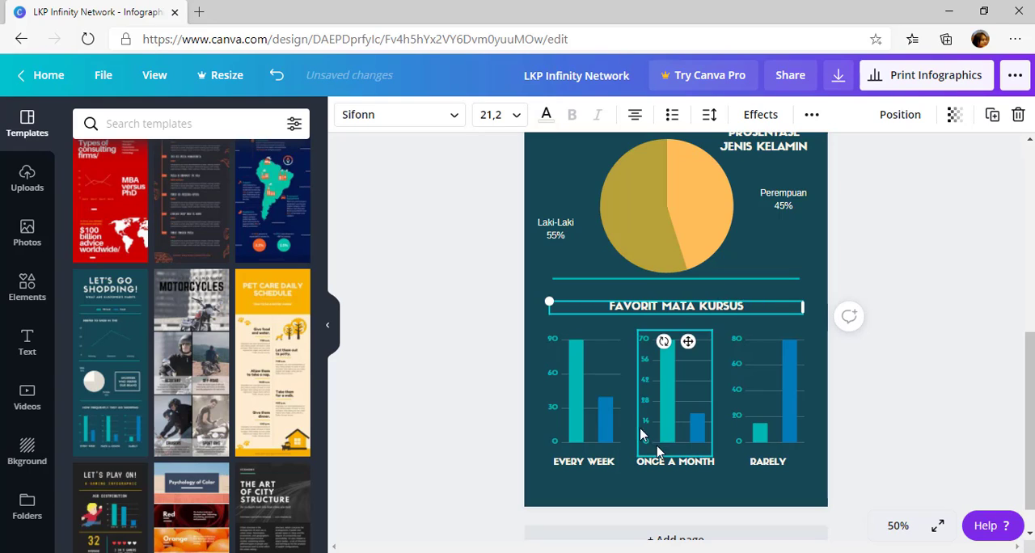
Check the data behind the Every Week and Once a Month bar charts, nudging the Every Week chart slightly to the right
{"action": "left_click", "coordinate": [579, 444]}
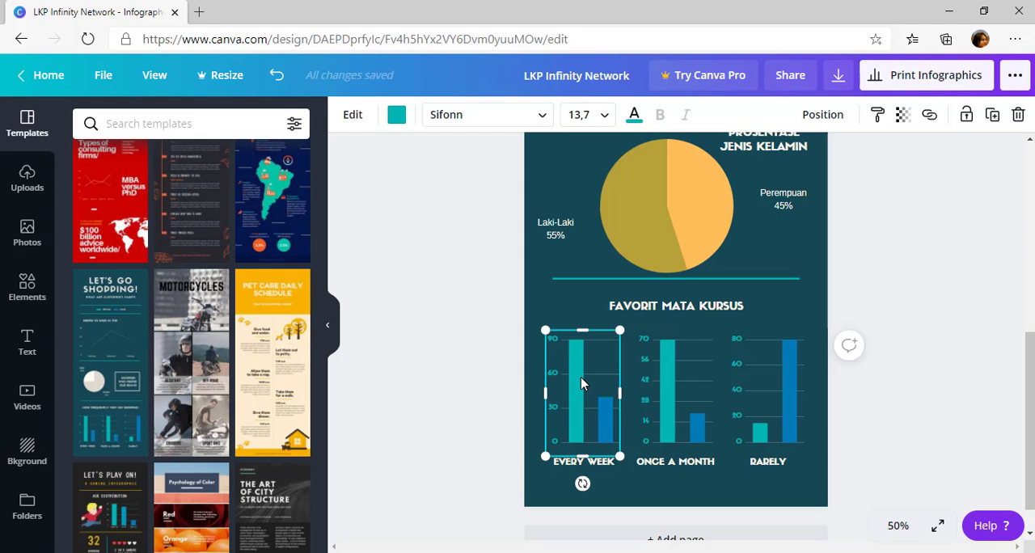
{"action": "scroll", "coordinate": [581, 377], "scroll_direction": "up", "scroll_amount": 5}
{"action": "scroll", "coordinate": [621, 295], "scroll_direction": "down", "scroll_amount": 5}
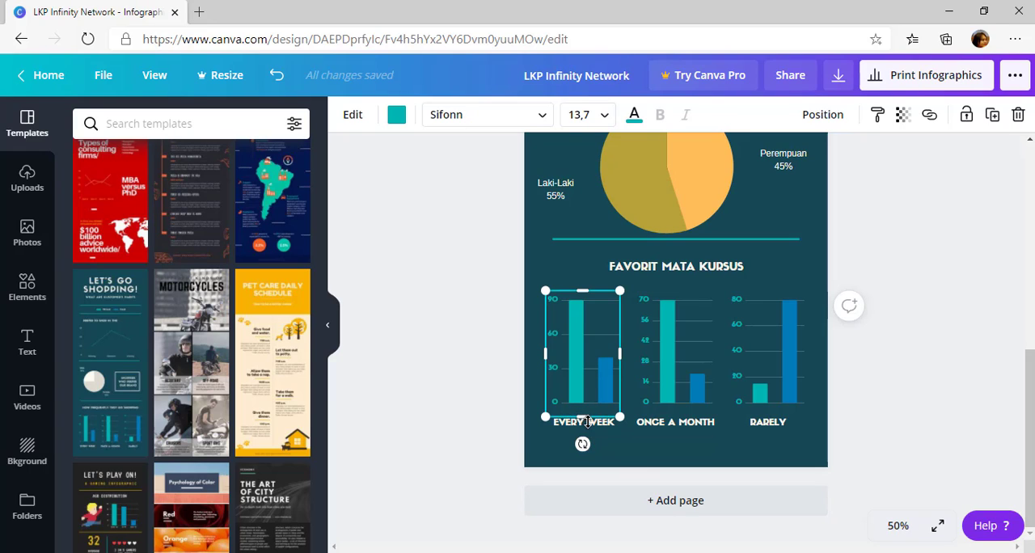
{"action": "double_click", "coordinate": [589, 382]}
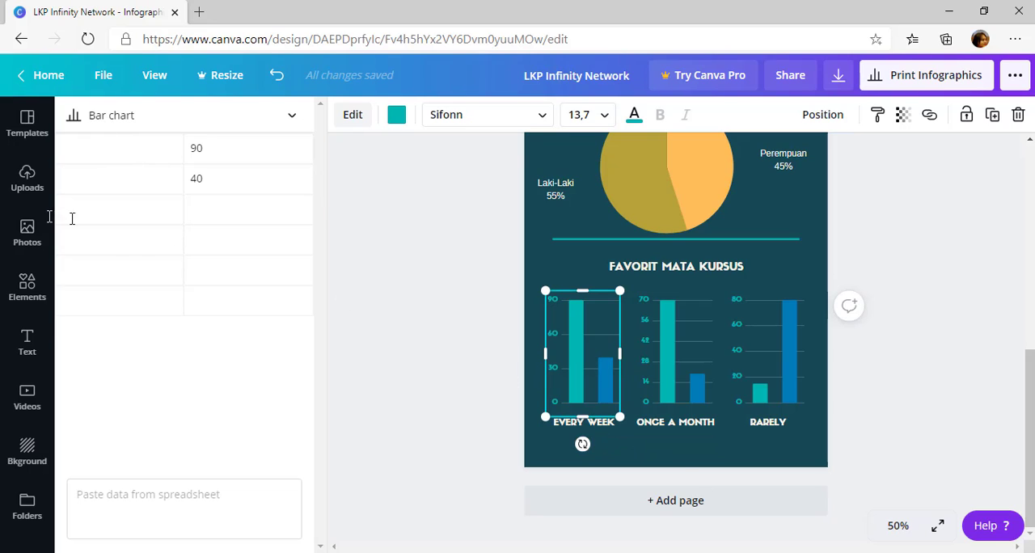
{"action": "left_click", "coordinate": [117, 142]}
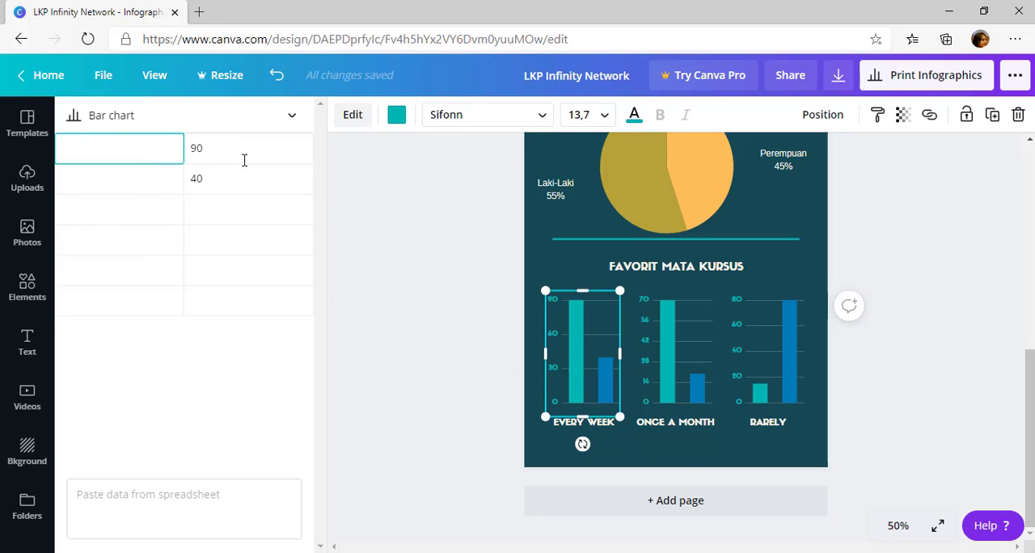
{"action": "key", "text": "Tab"}
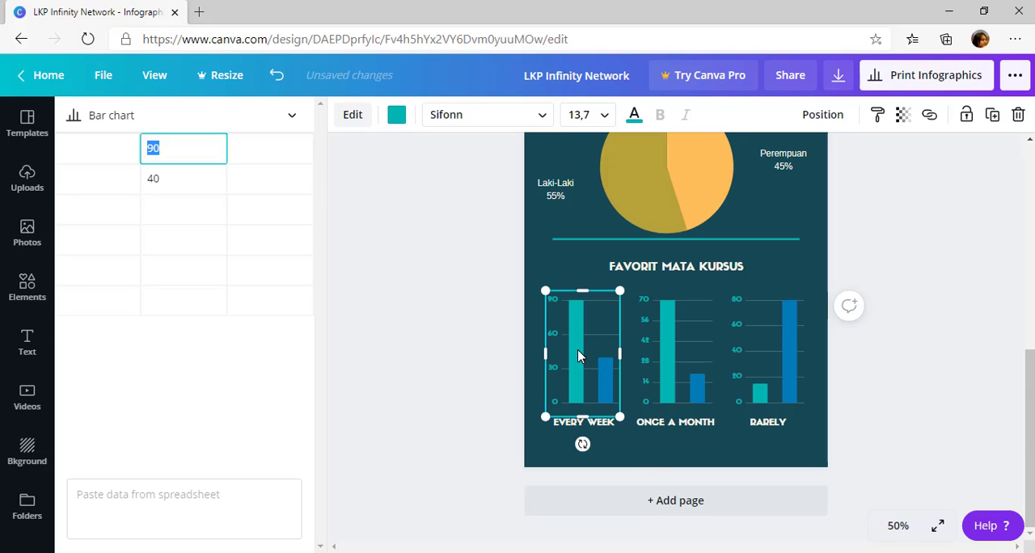
{"action": "left_click", "coordinate": [689, 381]}
{"action": "left_click", "coordinate": [552, 356]}
{"action": "left_click", "coordinate": [638, 363]}
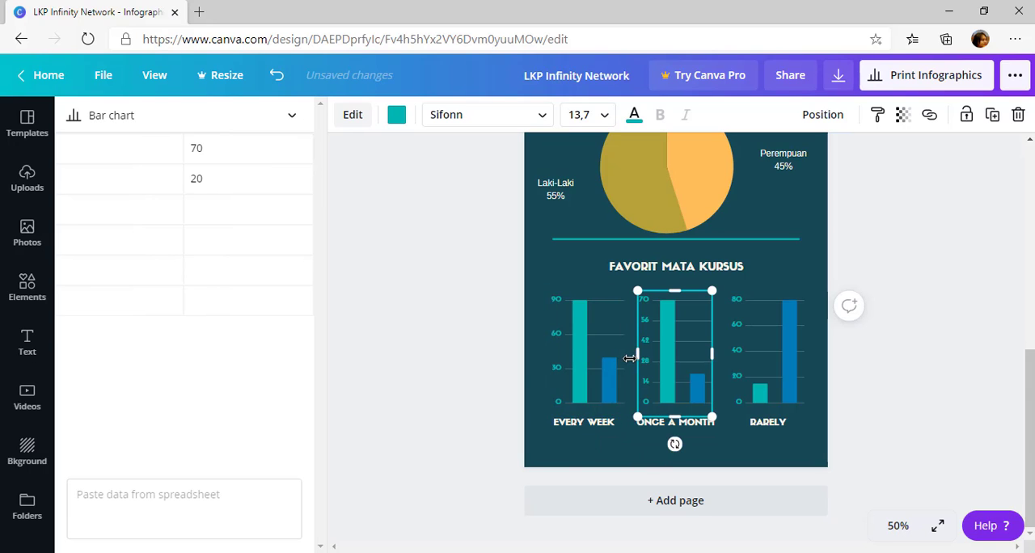
Examine the Female and Male legend under Total Siswa and compare its colours with the bars of the charts below
{"action": "scroll", "coordinate": [629, 358], "scroll_direction": "up", "scroll_amount": 10}
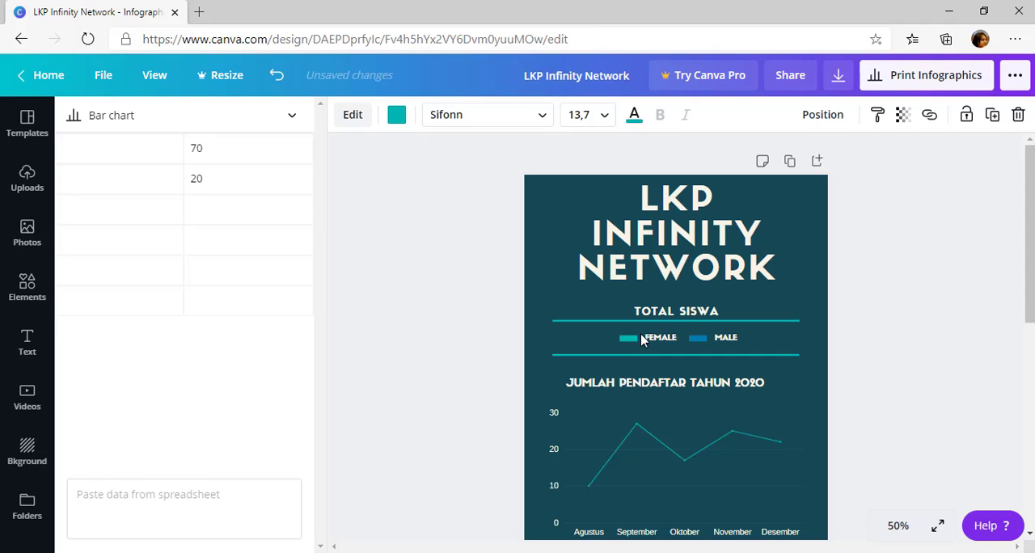
{"action": "left_click", "coordinate": [628, 337]}
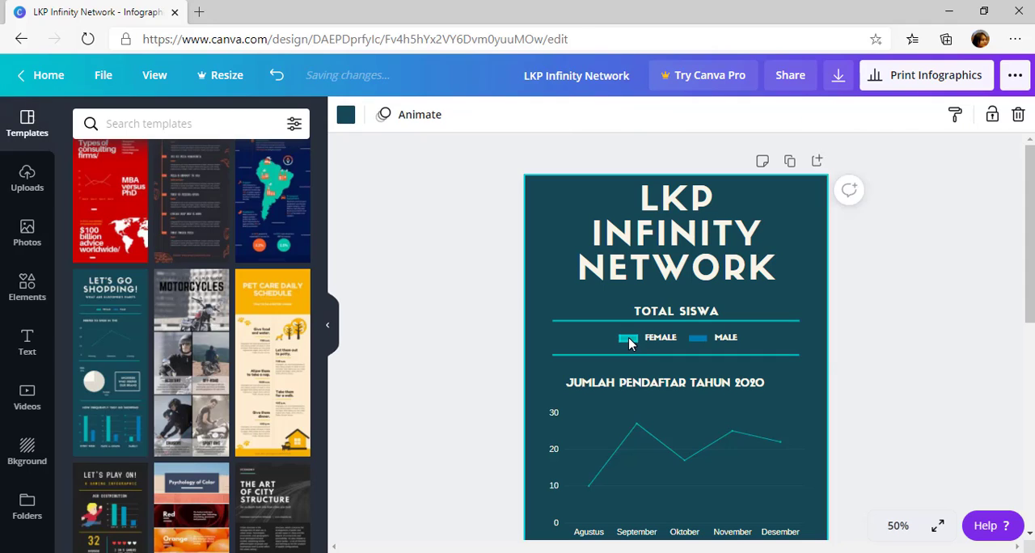
{"action": "left_click", "coordinate": [670, 339]}
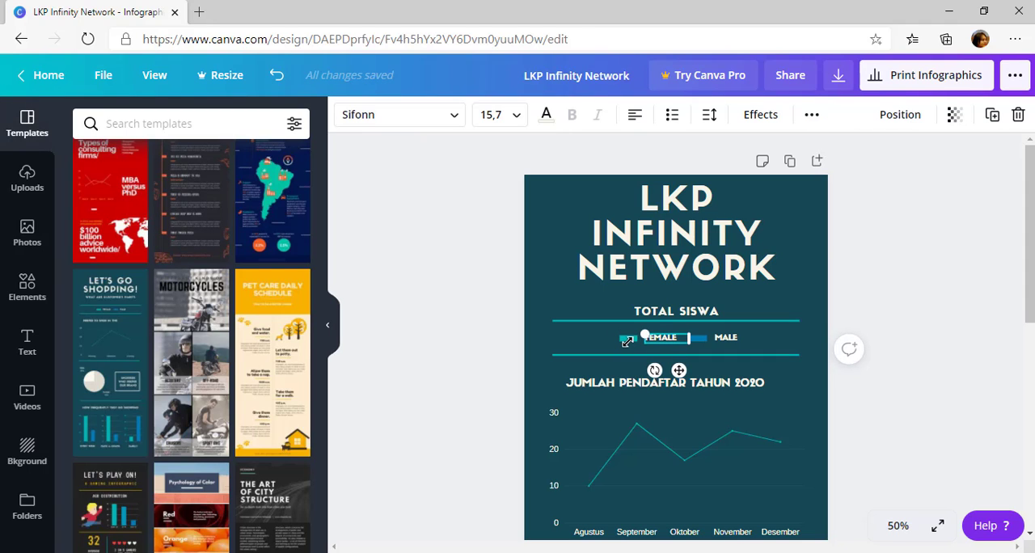
{"action": "left_click", "coordinate": [725, 338]}
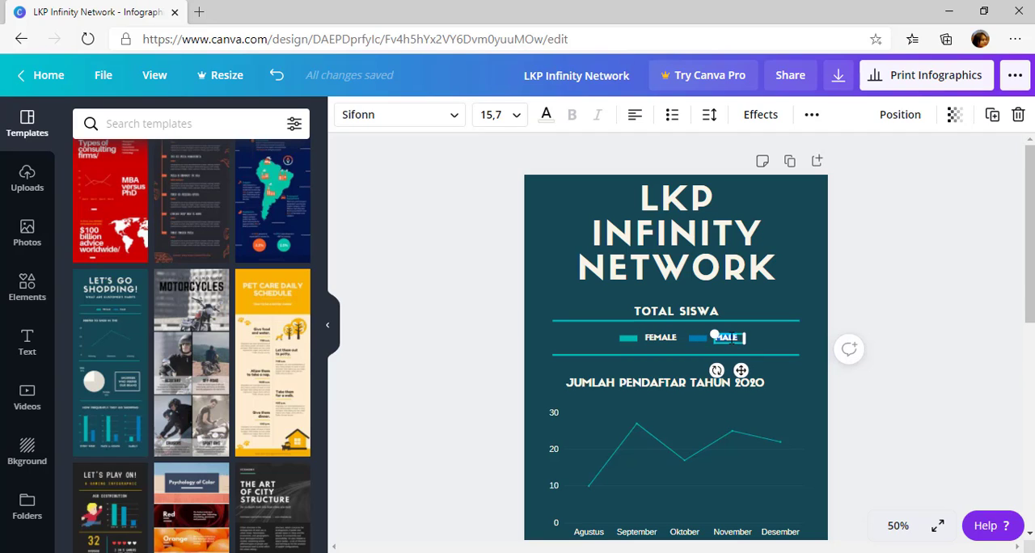
{"action": "left_click", "coordinate": [652, 343]}
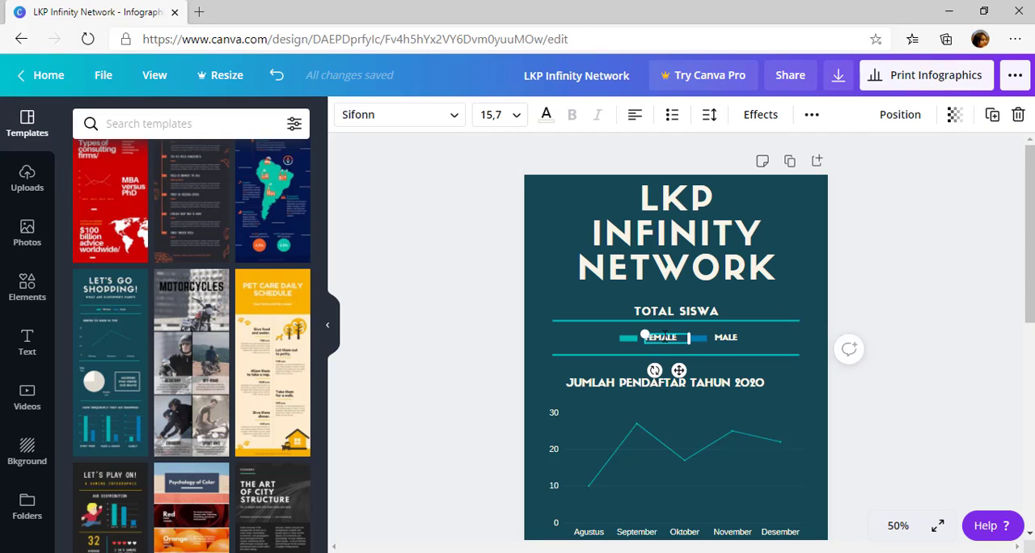
{"action": "left_click", "coordinate": [607, 345]}
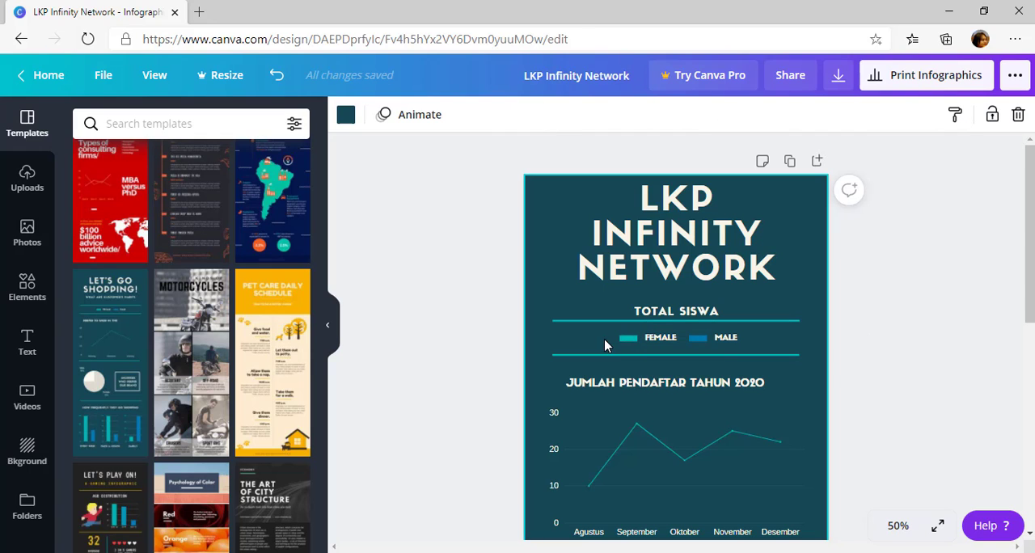
{"action": "scroll", "coordinate": [556, 428], "scroll_direction": "down", "scroll_amount": 6}
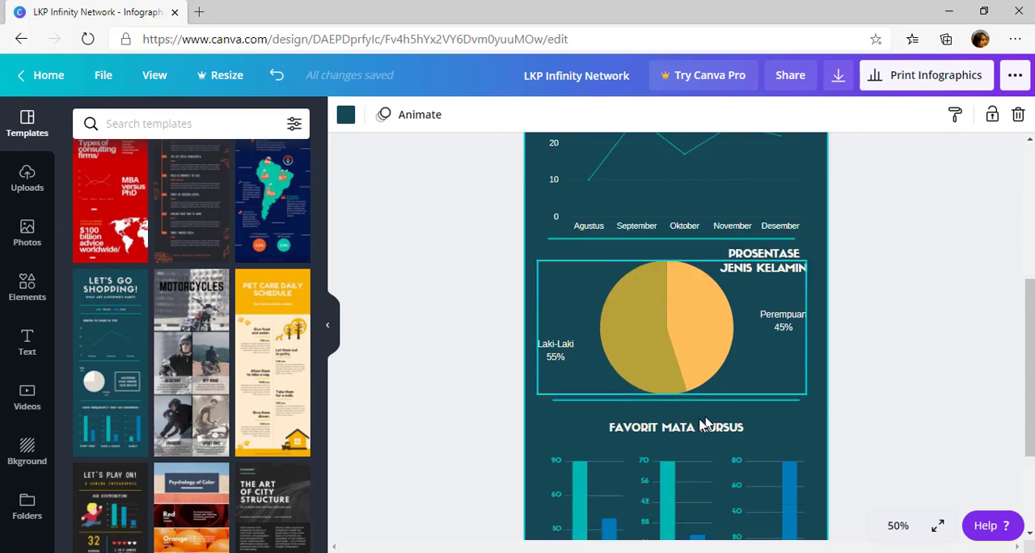
Set the Every Week bar chart's first value to 78 and try changing its second value to 34
{"action": "left_click", "coordinate": [556, 429]}
{"action": "scroll", "coordinate": [591, 372], "scroll_direction": "up", "scroll_amount": 8}
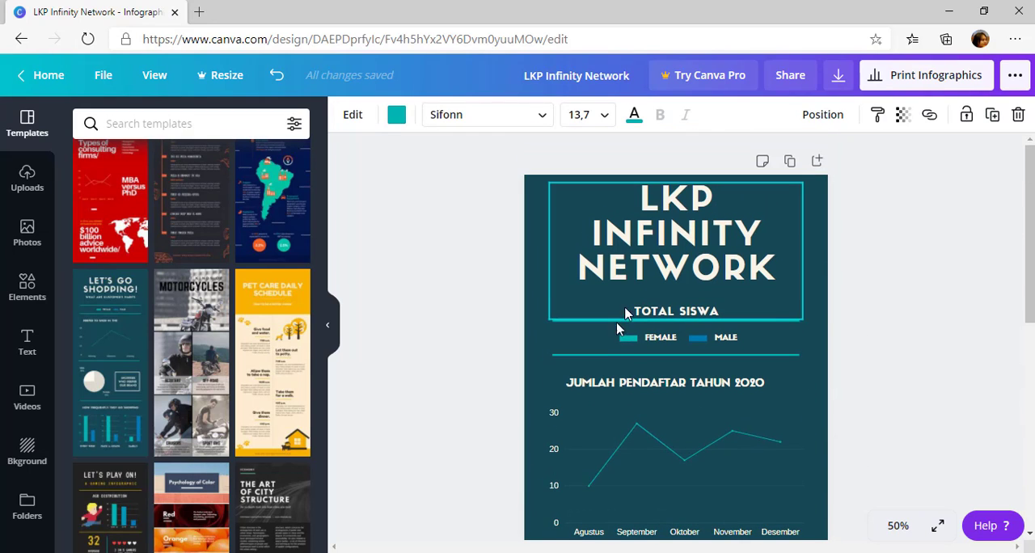
{"action": "scroll", "coordinate": [594, 372], "scroll_direction": "down", "scroll_amount": 7}
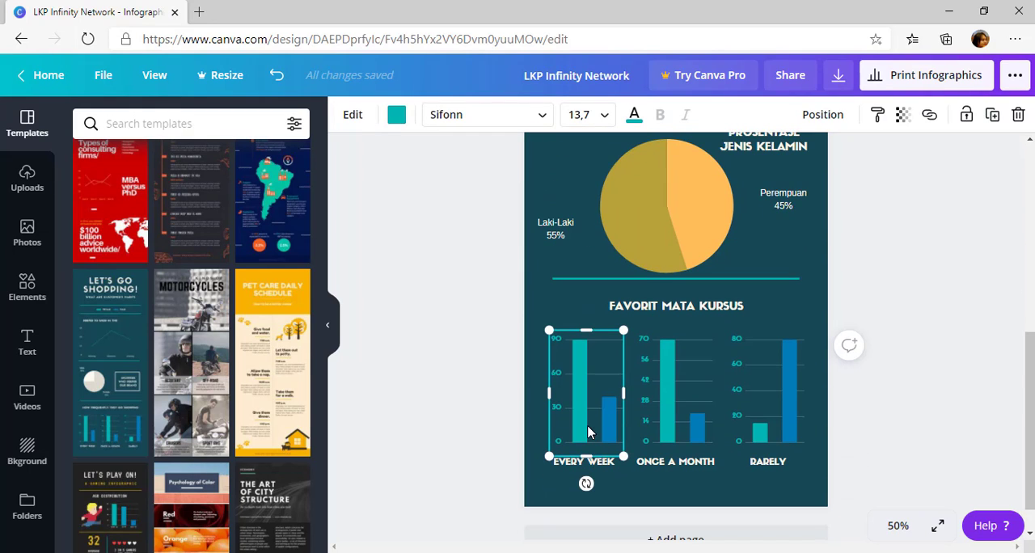
{"action": "left_click", "coordinate": [588, 432]}
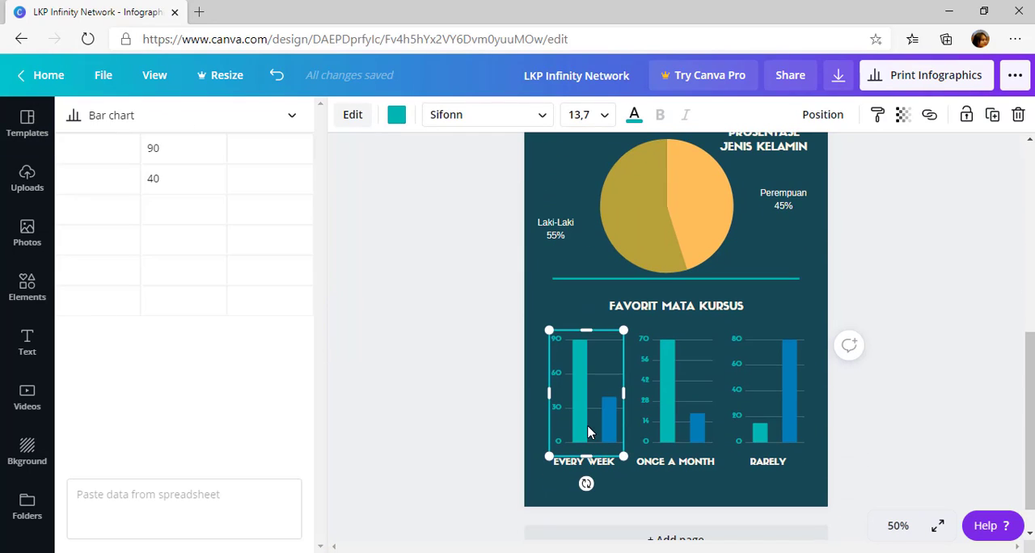
{"action": "left_click", "coordinate": [181, 142]}
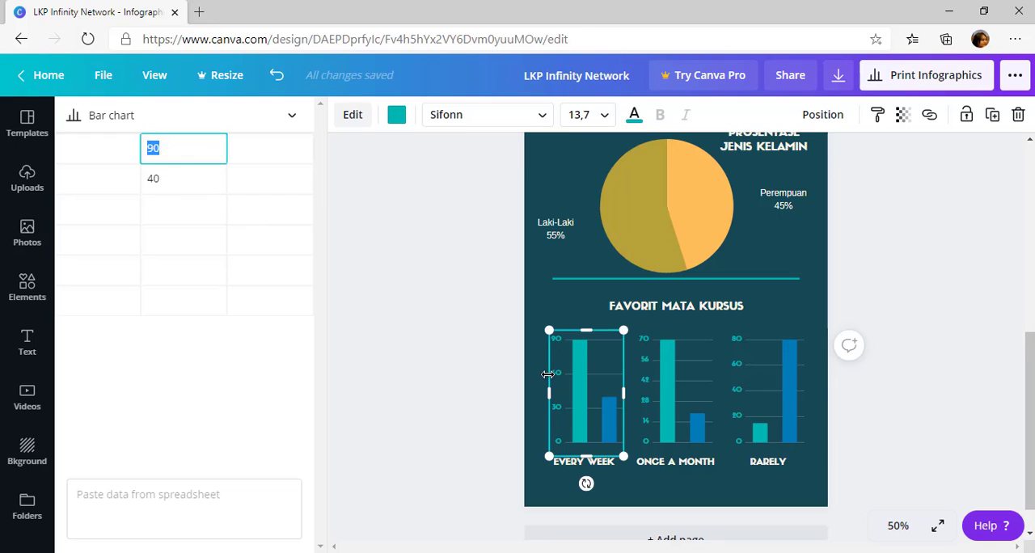
{"action": "scroll", "coordinate": [670, 363], "scroll_direction": "down", "scroll_amount": 1}
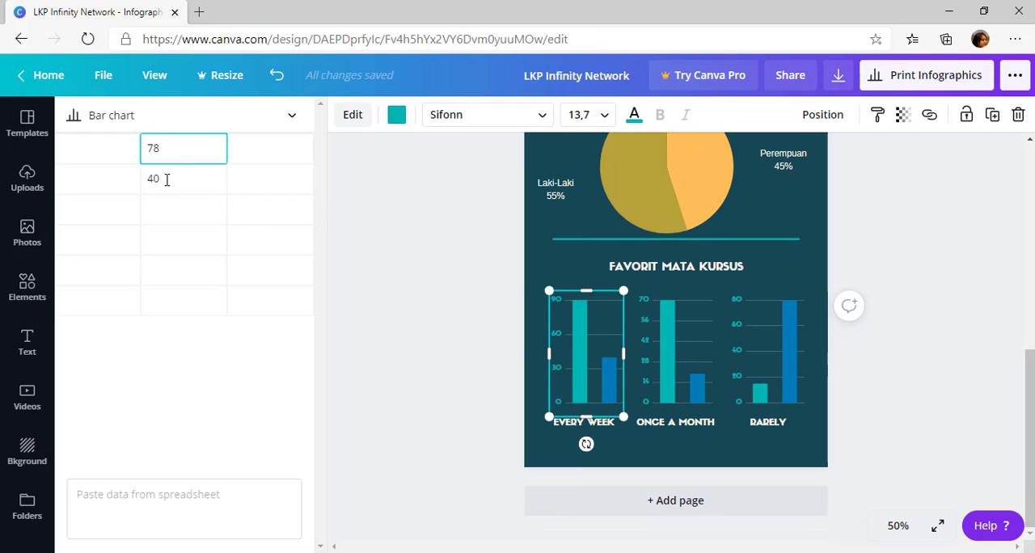
{"action": "left_click", "coordinate": [164, 180]}
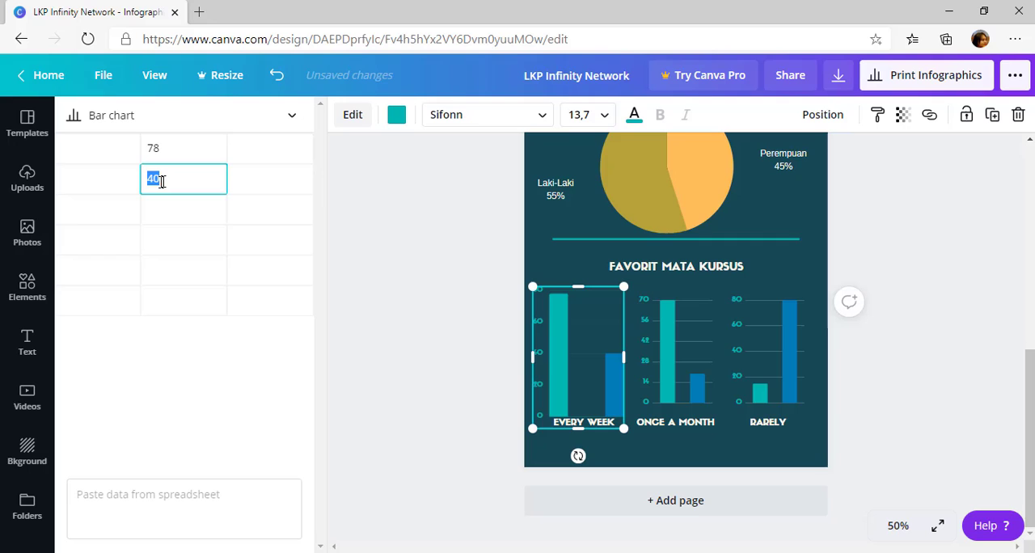
Set the Once a Month bar chart's first value to 43 and try changing its second value to 80
{"action": "left_click", "coordinate": [669, 398]}
{"action": "left_click", "coordinate": [669, 390]}
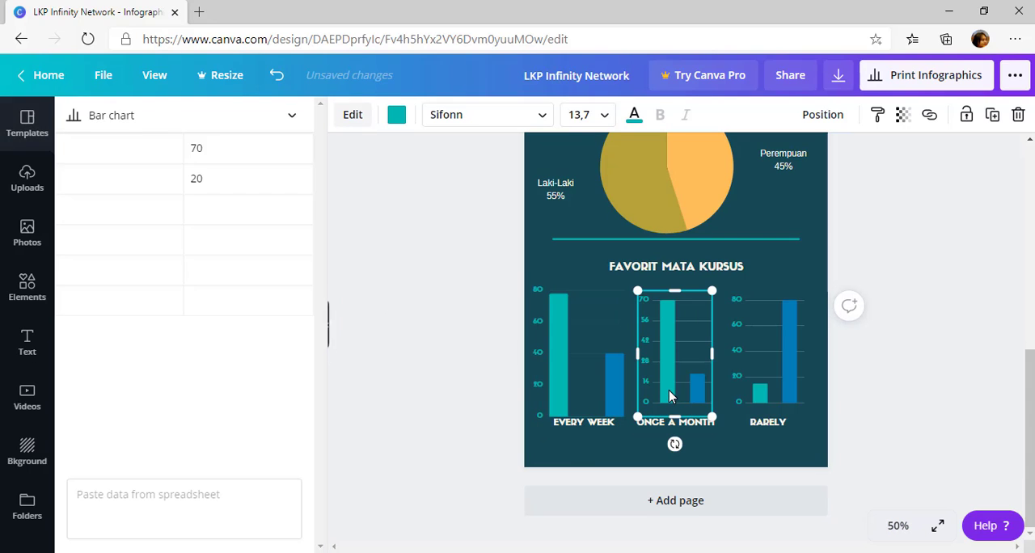
{"action": "left_click", "coordinate": [672, 361]}
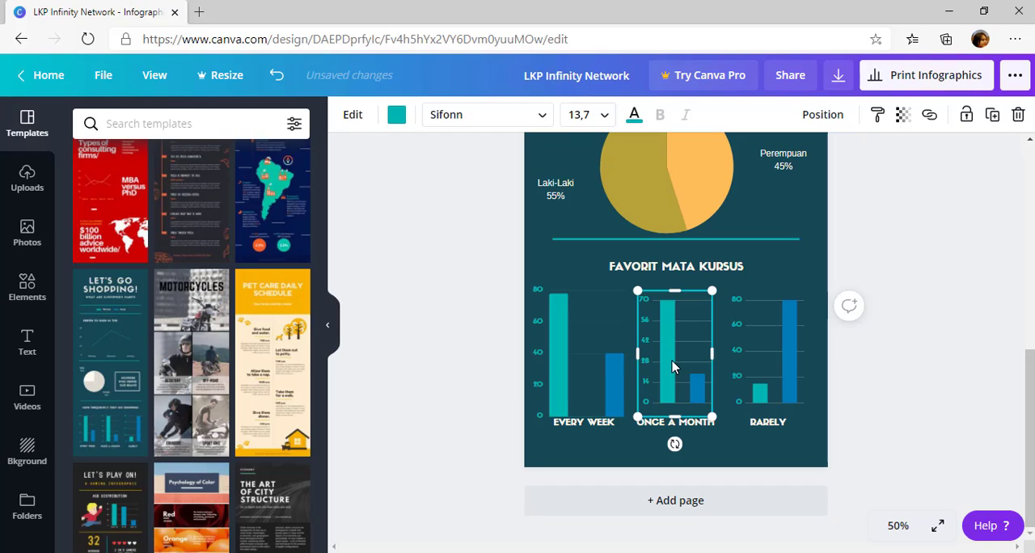
{"action": "left_click", "coordinate": [672, 366]}
{"action": "left_click", "coordinate": [205, 144]}
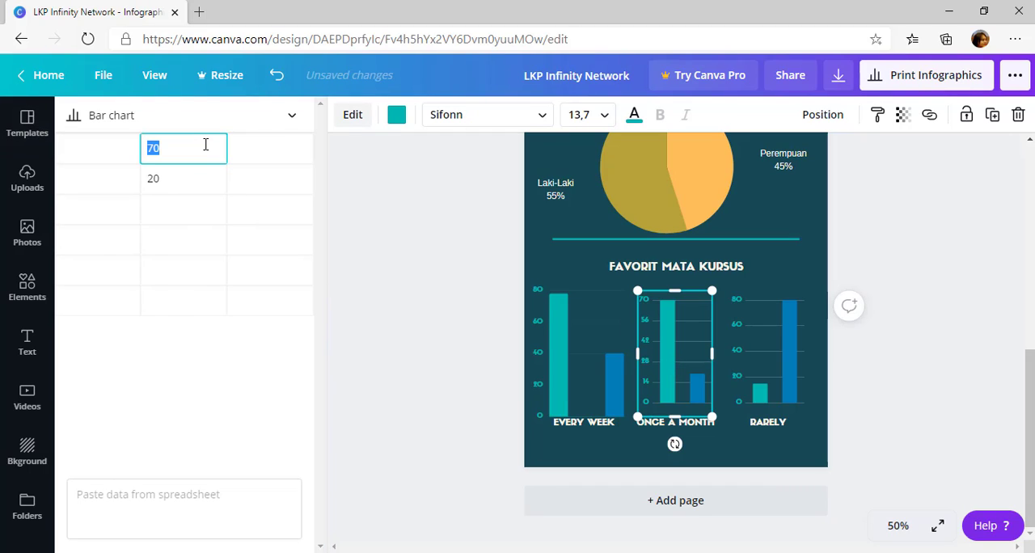
{"action": "left_click", "coordinate": [151, 179]}
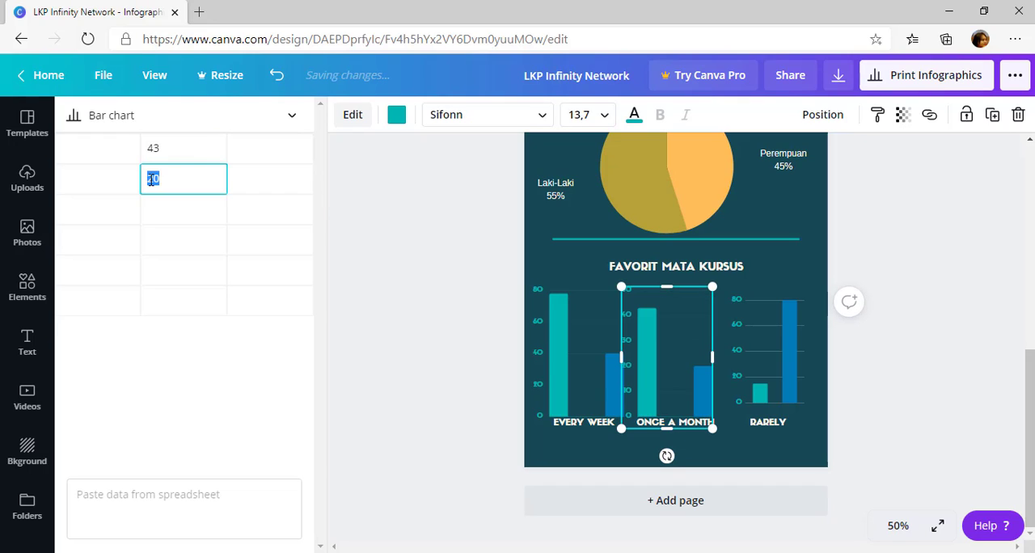
{"action": "type", "text": "80"}
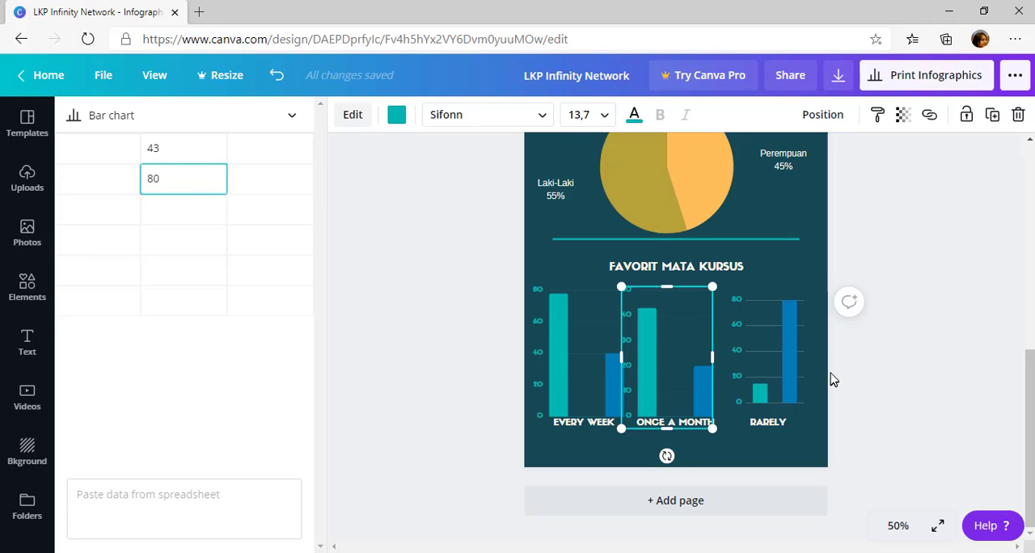
Enter 80 as the second value of the Once a Month bar chart and commit it
{"action": "left_click", "coordinate": [782, 365]}
{"action": "left_click", "coordinate": [650, 387]}
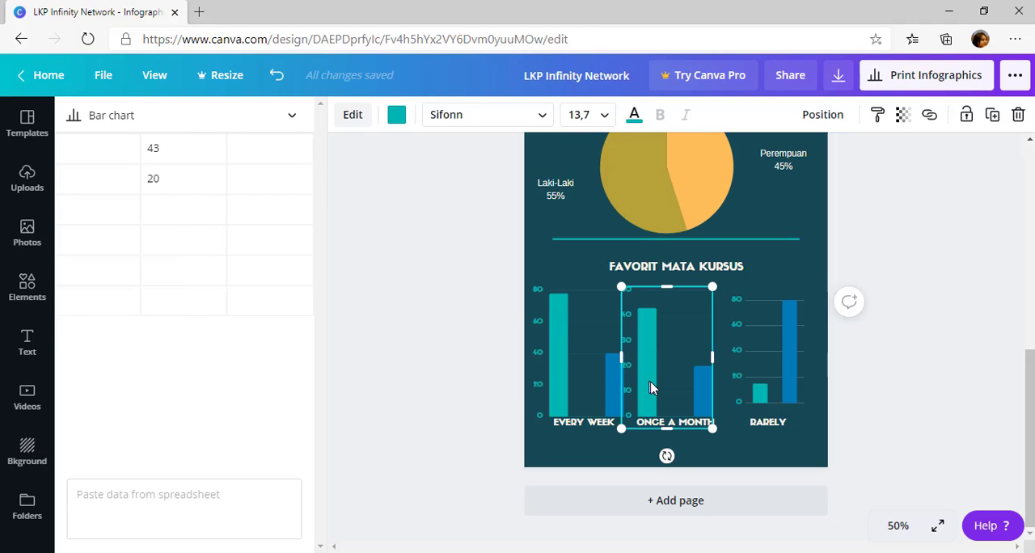
{"action": "left_click", "coordinate": [663, 394]}
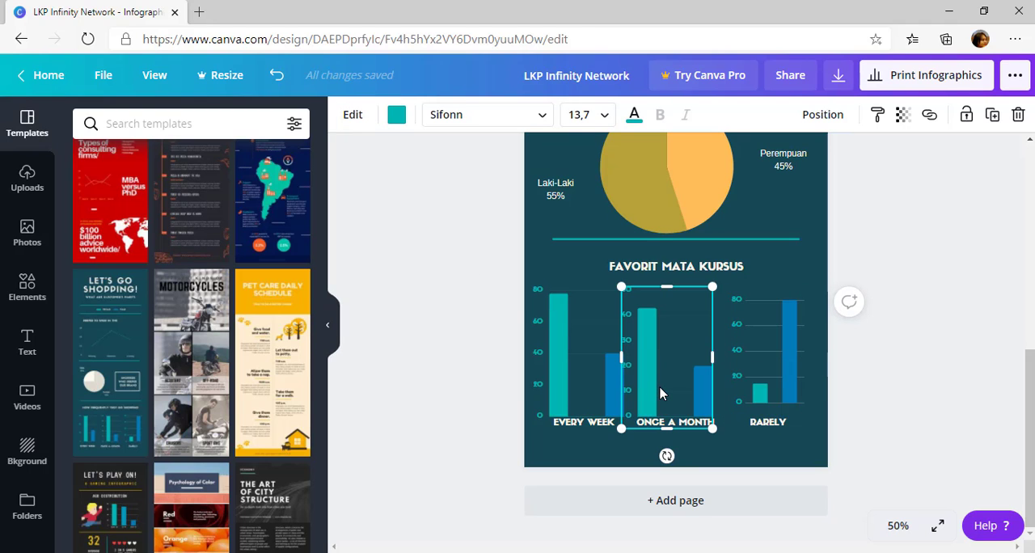
{"action": "left_click", "coordinate": [660, 394]}
{"action": "left_click", "coordinate": [168, 177]}
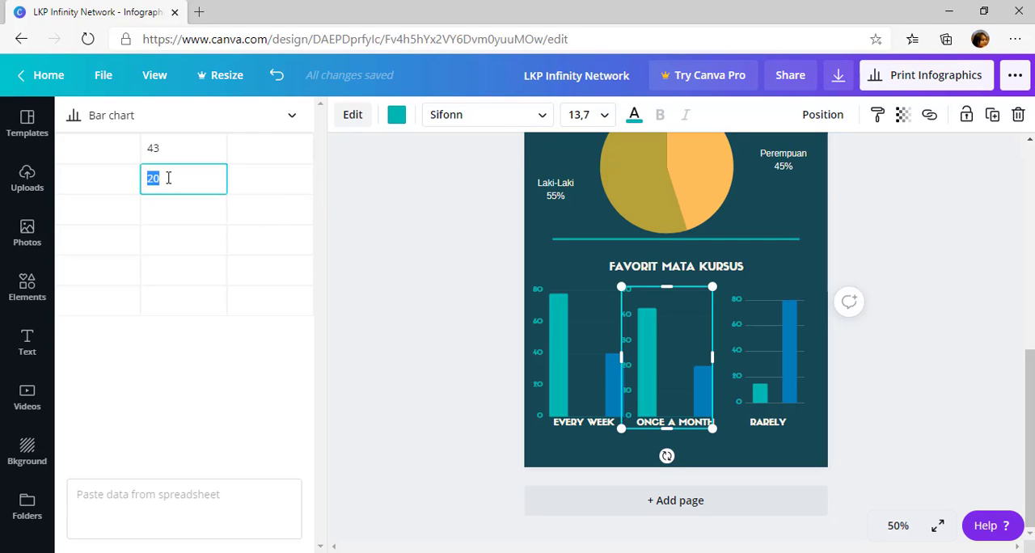
{"action": "key", "text": "Return"}
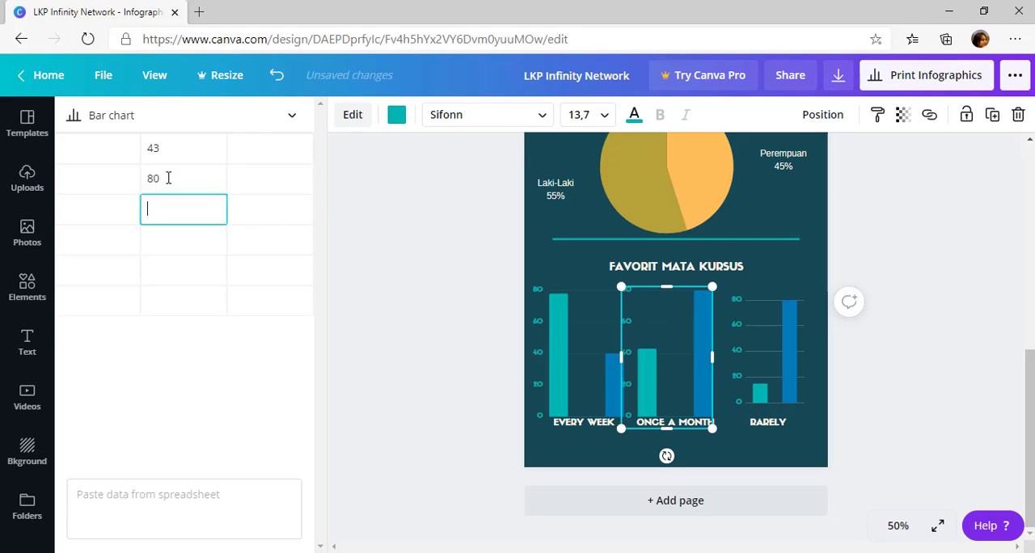
{"action": "left_click", "coordinate": [421, 321]}
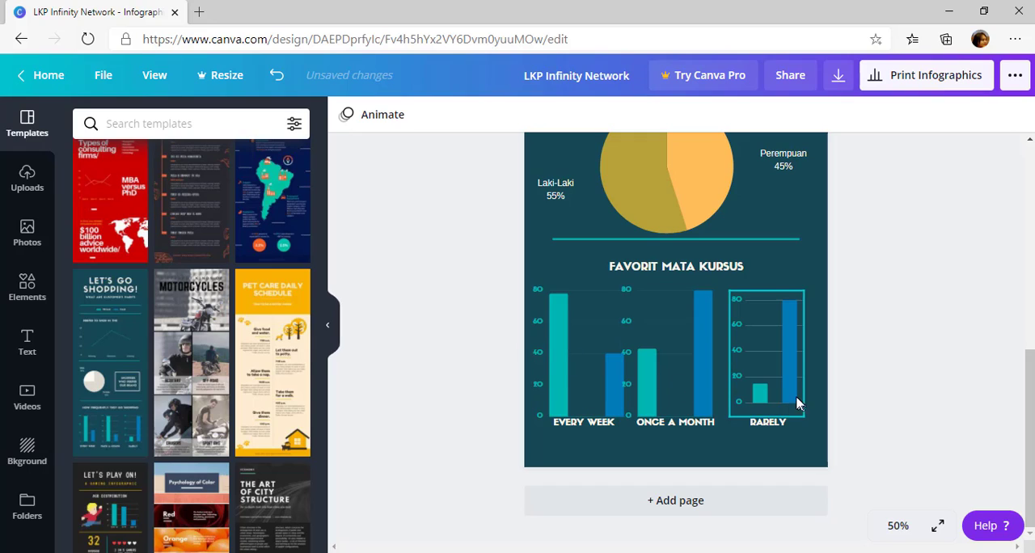
Change the Rarely bar chart's data to 55 for the first bar and 45 for the second
{"action": "left_click", "coordinate": [763, 382]}
{"action": "left_click", "coordinate": [767, 386]}
{"action": "left_click", "coordinate": [204, 147]}
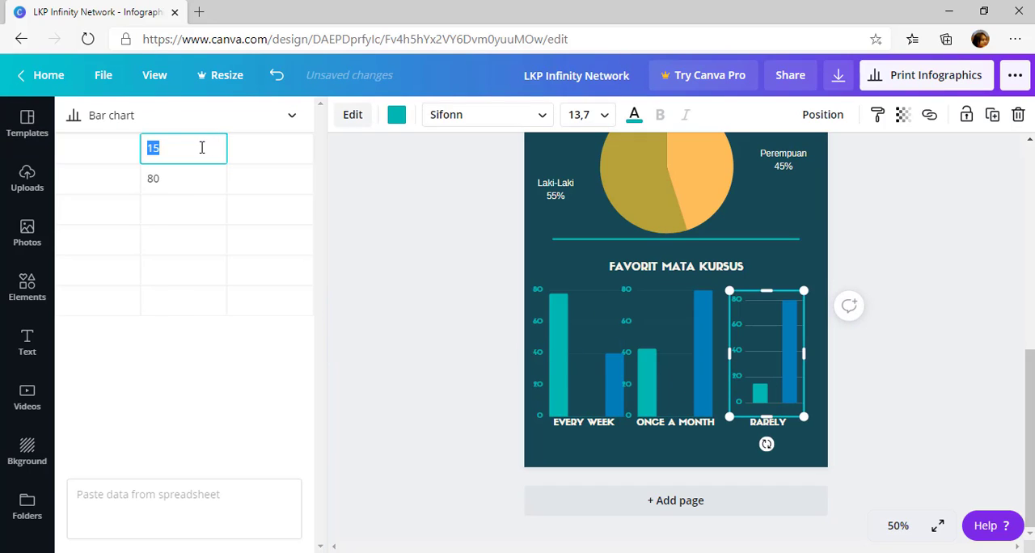
{"action": "type", "text": "55"}
{"action": "left_click", "coordinate": [170, 179]}
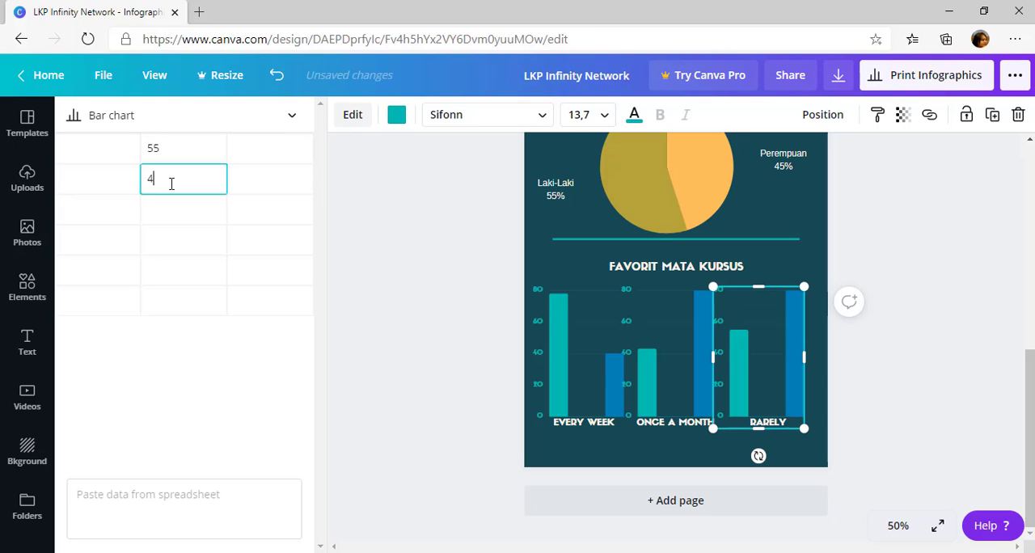
{"action": "type", "text": "45"}
{"action": "left_click", "coordinate": [790, 451]}
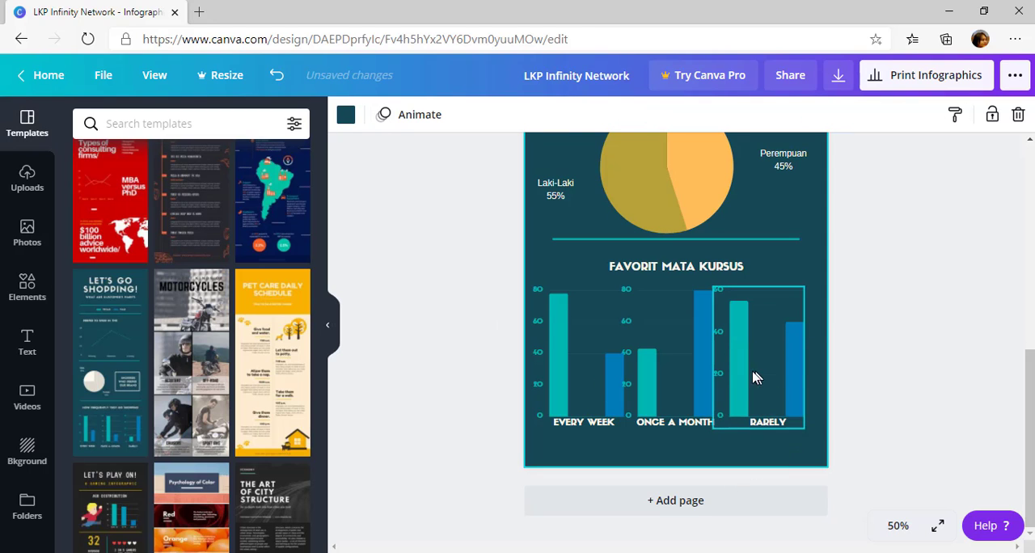
Check the Every Week chart's data table and look through the available chart types, keeping the bar chart
{"action": "left_click", "coordinate": [577, 427]}
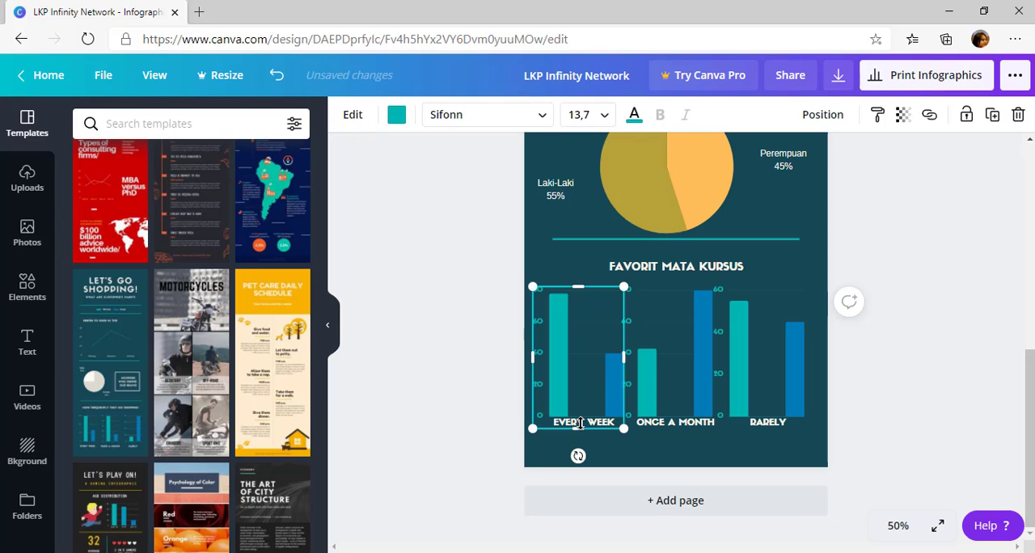
{"action": "left_click", "coordinate": [579, 355]}
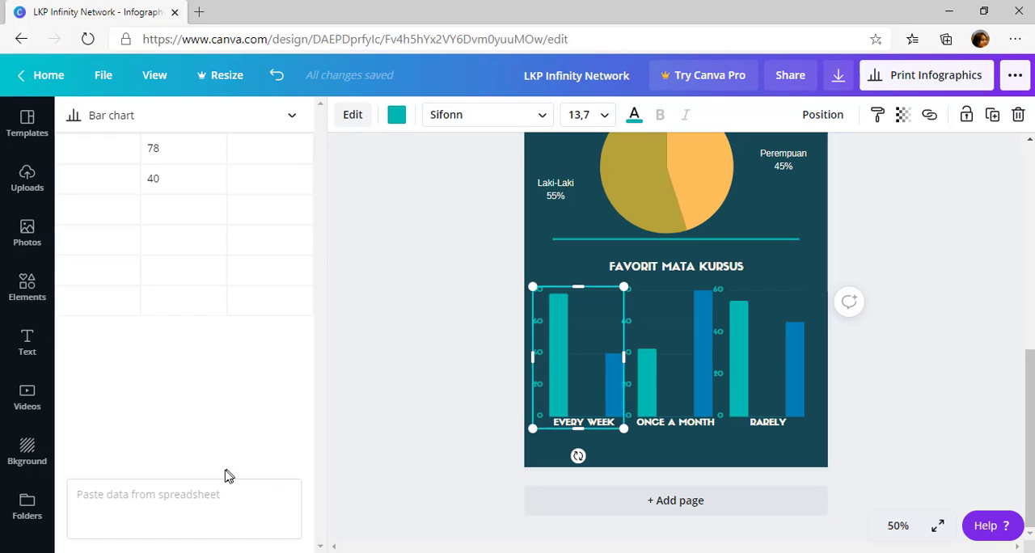
{"action": "left_click", "coordinate": [232, 499]}
{"action": "left_click", "coordinate": [293, 118]}
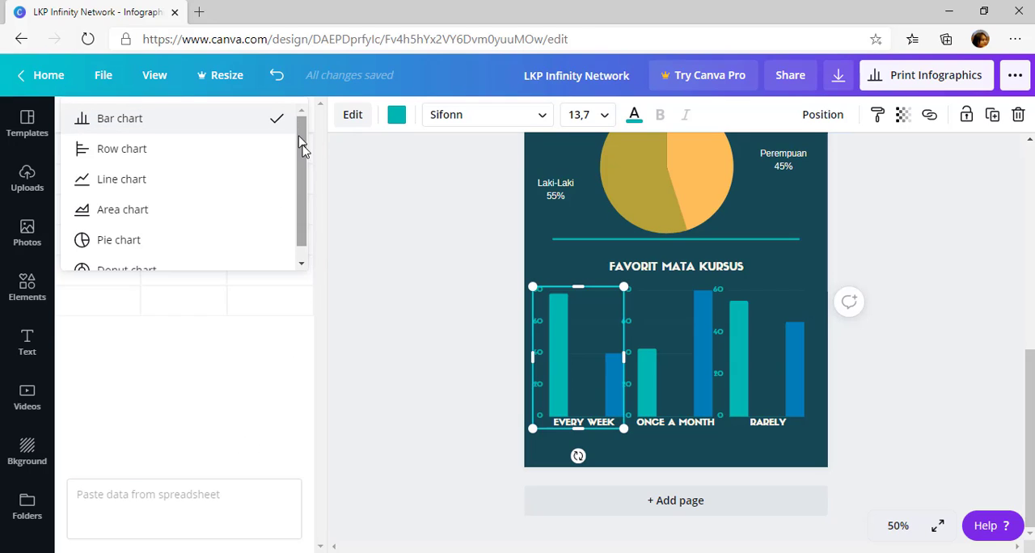
{"action": "scroll", "coordinate": [301, 162], "scroll_direction": "down", "scroll_amount": 1}
{"action": "scroll", "coordinate": [303, 194], "scroll_direction": "up", "scroll_amount": 1}
{"action": "left_click", "coordinate": [402, 196]}
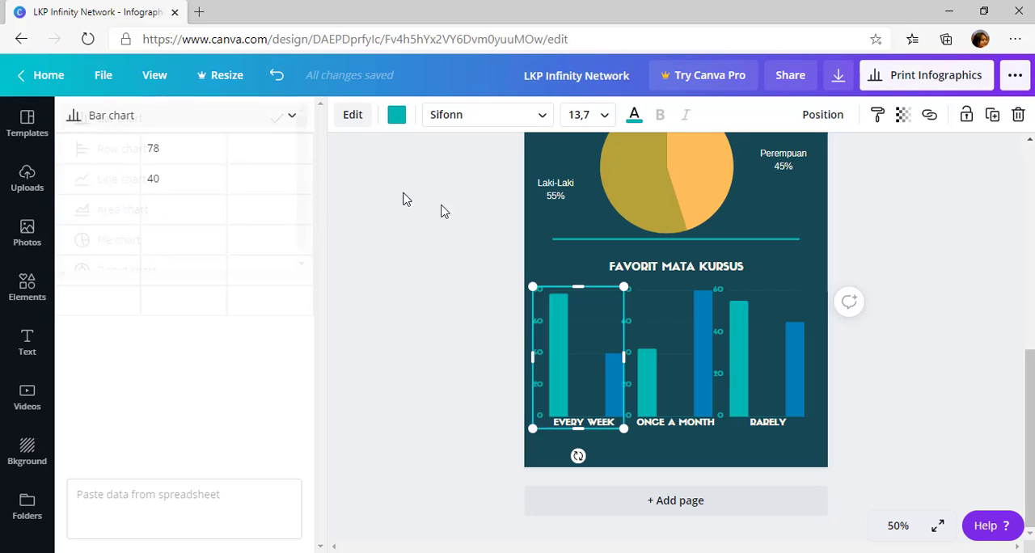
{"action": "left_click", "coordinate": [848, 445]}
Review the infographic from the title and Female/Male legend down to the Favorit Mata Kursus bar charts
{"action": "scroll", "coordinate": [688, 339], "scroll_direction": "up", "scroll_amount": 6}
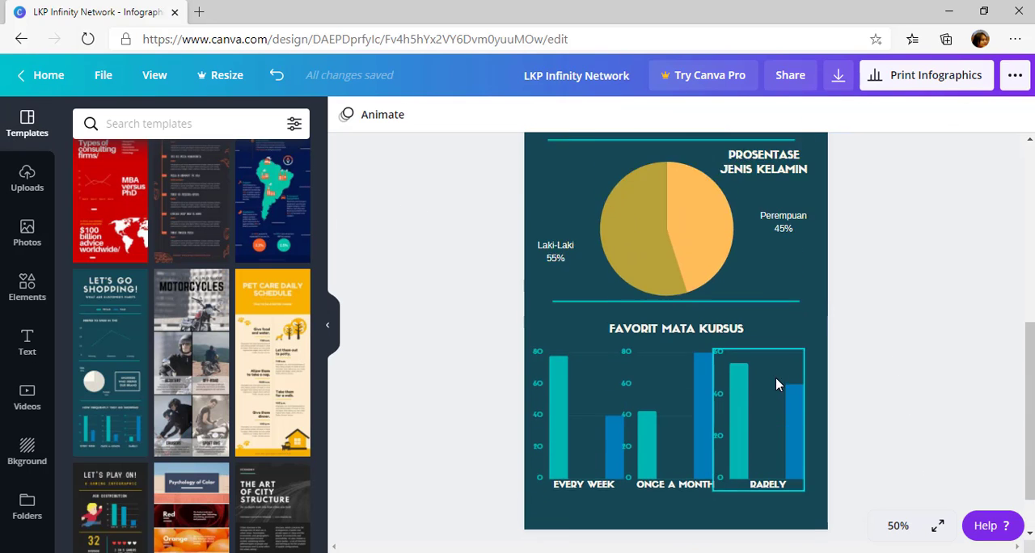
{"action": "scroll", "coordinate": [688, 332], "scroll_direction": "down", "scroll_amount": 4}
{"action": "scroll", "coordinate": [689, 340], "scroll_direction": "down", "scroll_amount": 2}
{"action": "scroll", "coordinate": [585, 365], "scroll_direction": "up", "scroll_amount": 6}
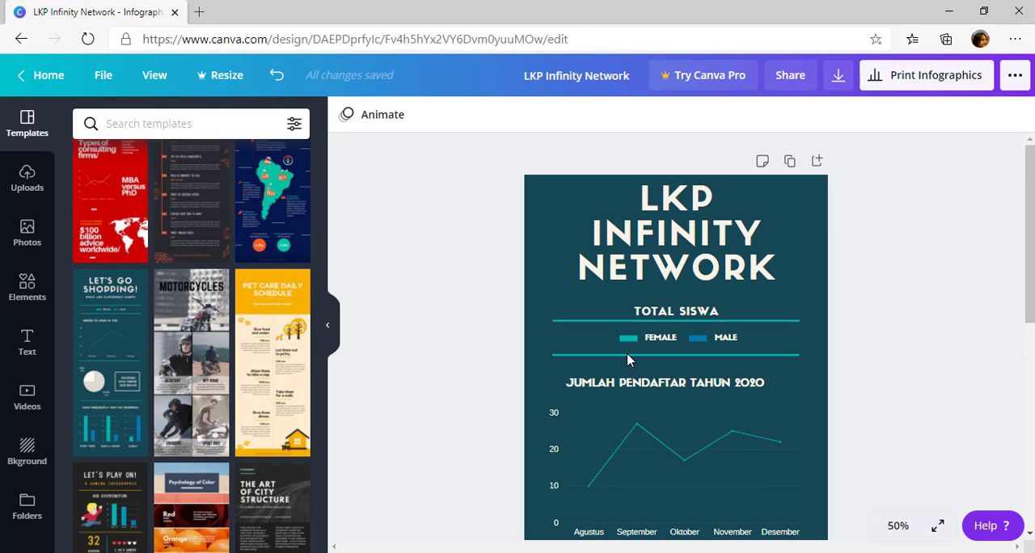
{"action": "scroll", "coordinate": [407, 217], "scroll_direction": "down", "scroll_amount": 5}
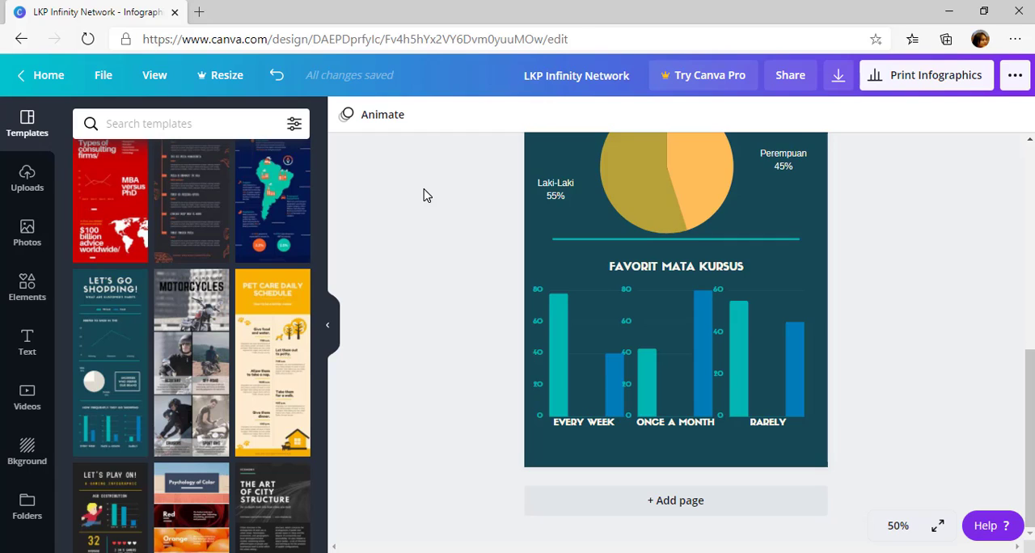
{"action": "scroll", "coordinate": [426, 195], "scroll_direction": "up", "scroll_amount": 5}
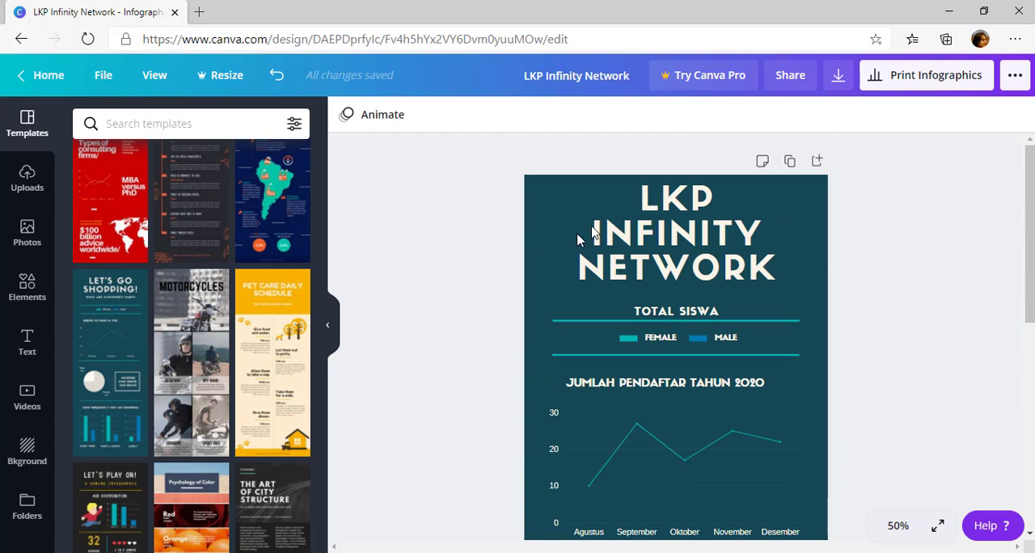
{"action": "left_click", "coordinate": [812, 268]}
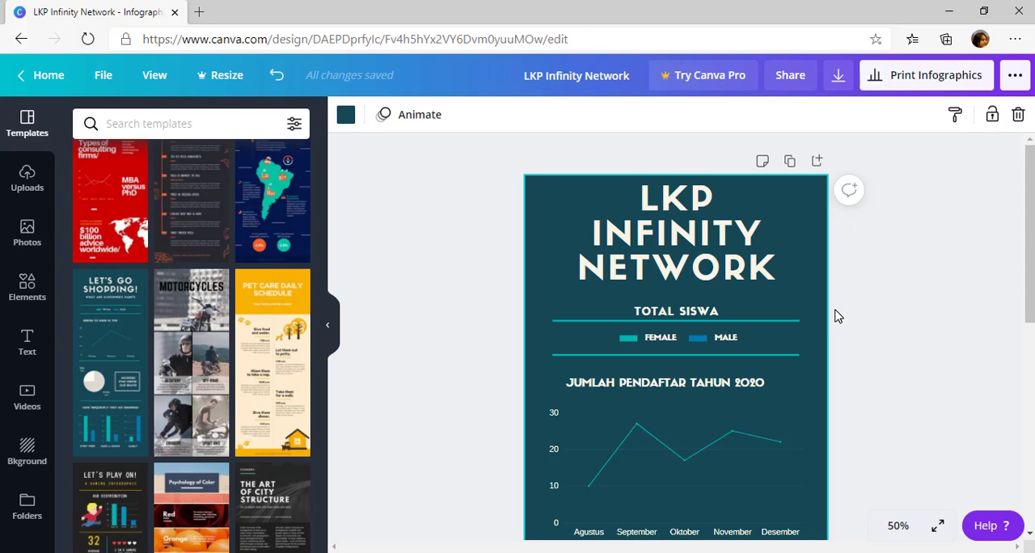
{"action": "scroll", "coordinate": [720, 285], "scroll_direction": "down", "scroll_amount": 5}
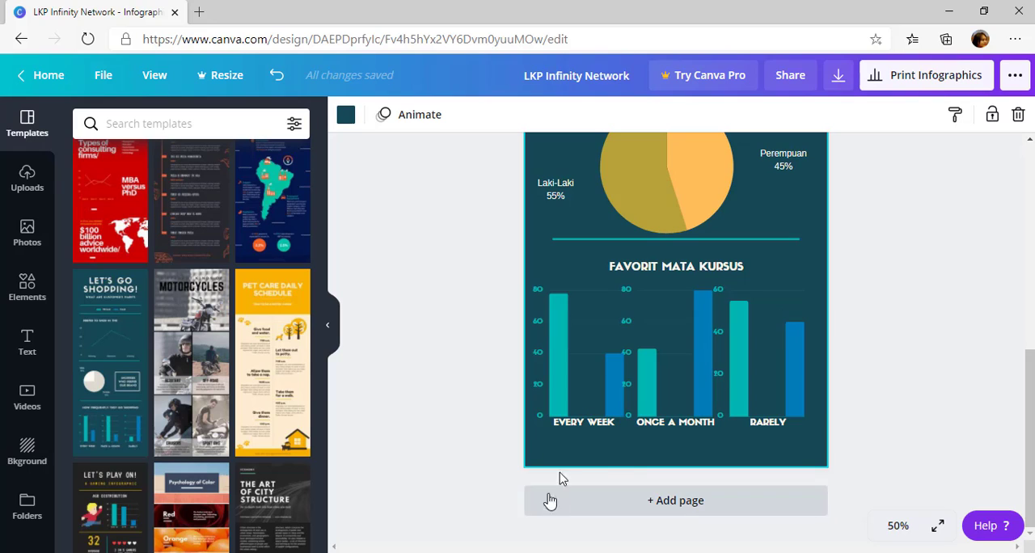
Recolour the Every Week bar chart, trying the document blue and then the light purple default colour
{"action": "left_click", "coordinate": [590, 428]}
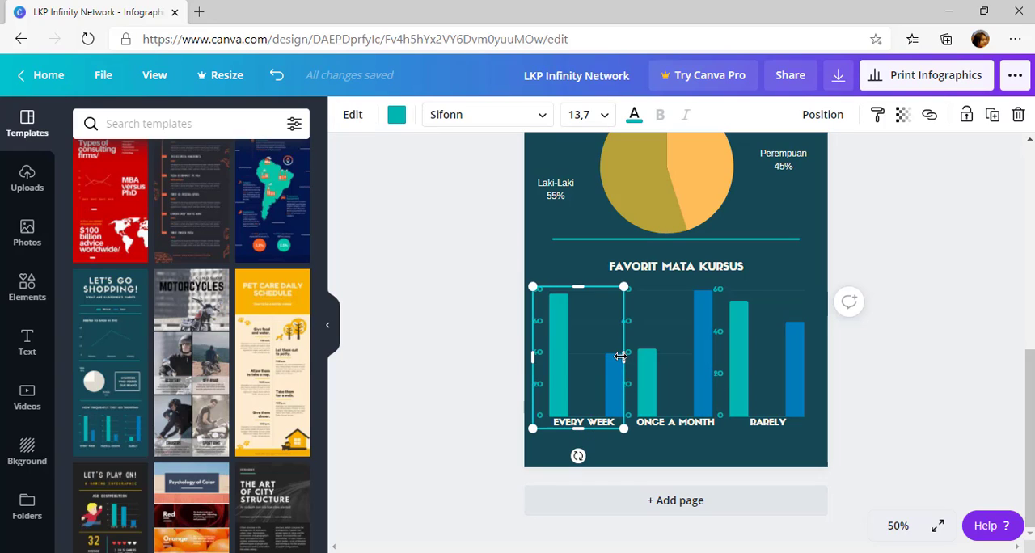
{"action": "left_click", "coordinate": [594, 402]}
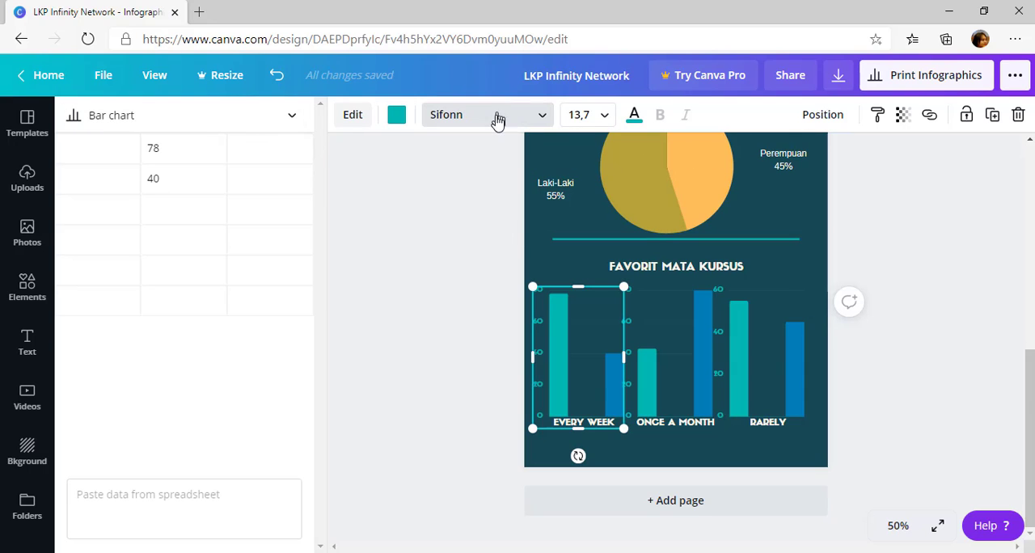
{"action": "left_click", "coordinate": [521, 121]}
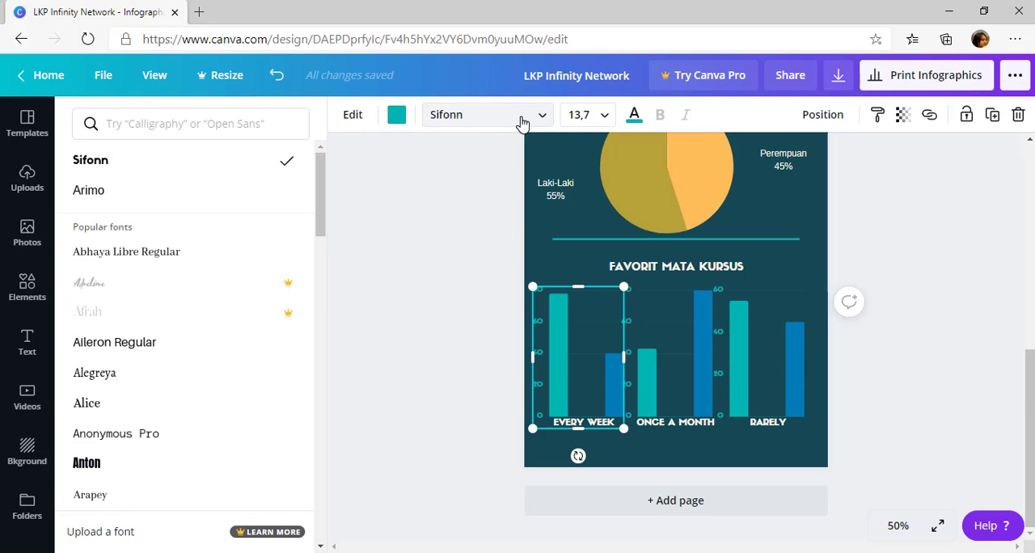
{"action": "left_click", "coordinate": [521, 121]}
{"action": "left_click", "coordinate": [522, 121]}
{"action": "left_click", "coordinate": [396, 117]}
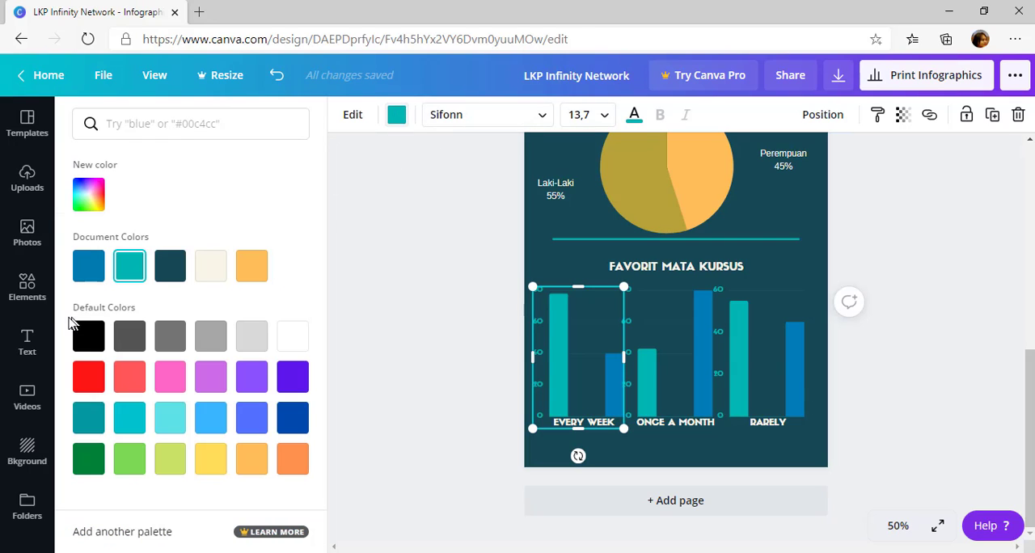
{"action": "left_click", "coordinate": [87, 266]}
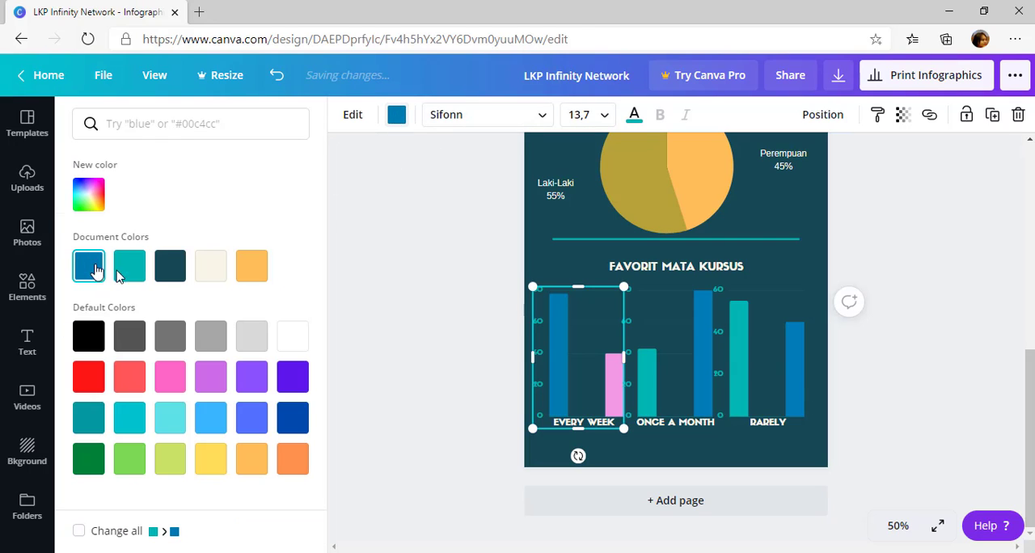
{"action": "left_click", "coordinate": [213, 384]}
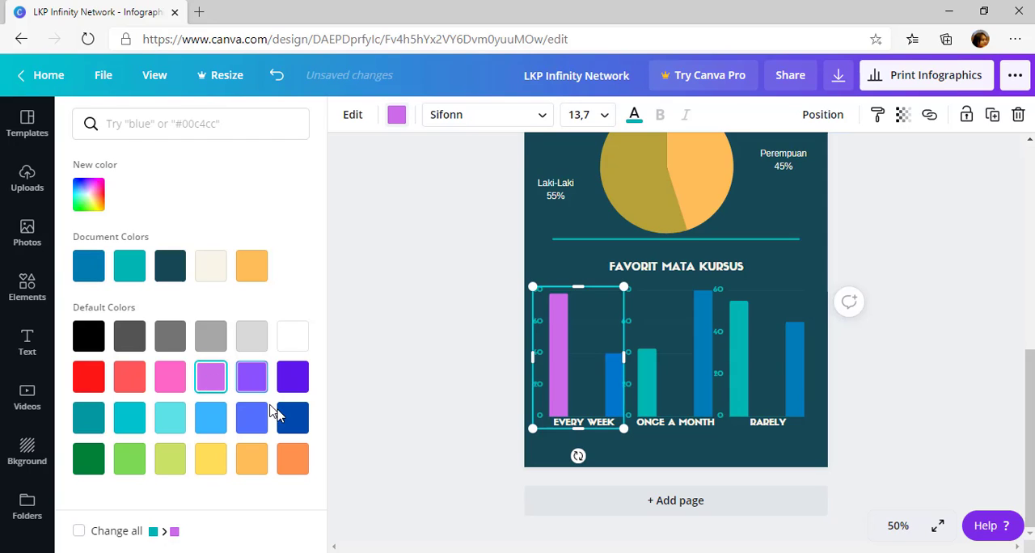
Recolour the Every Week bar chart, trying dark blue and medium blue and settling on the default yellow
{"action": "left_click", "coordinate": [291, 430]}
{"action": "left_click", "coordinate": [251, 422]}
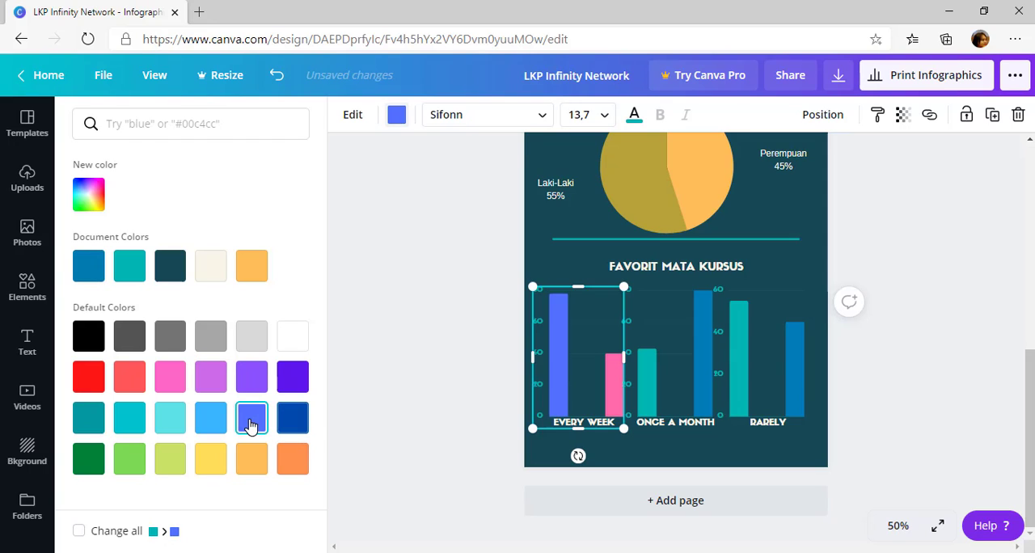
{"action": "left_click", "coordinate": [211, 460]}
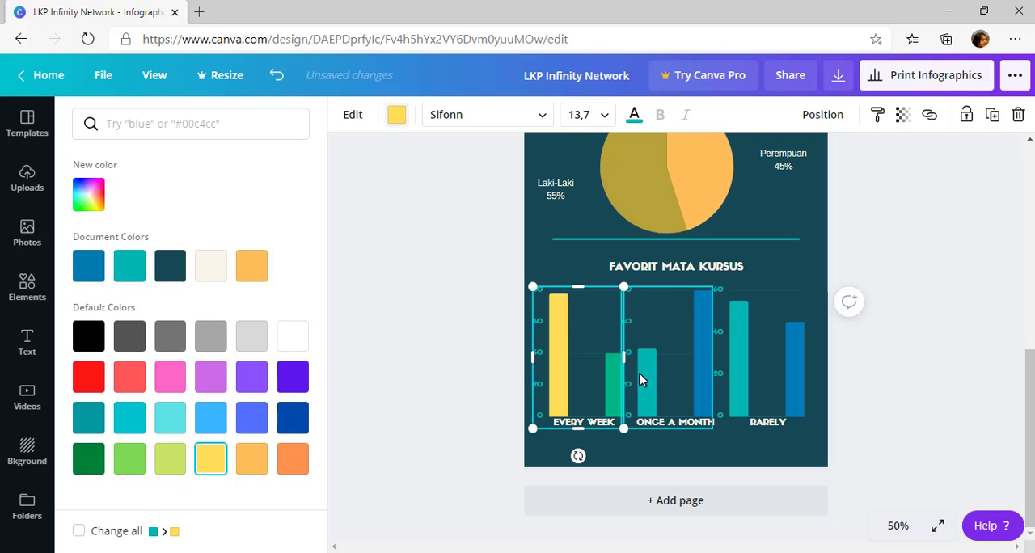
Recolour the Once a Month bar chart with the default orange, after trying the lime green
{"action": "left_click", "coordinate": [640, 314]}
{"action": "left_click", "coordinate": [398, 112]}
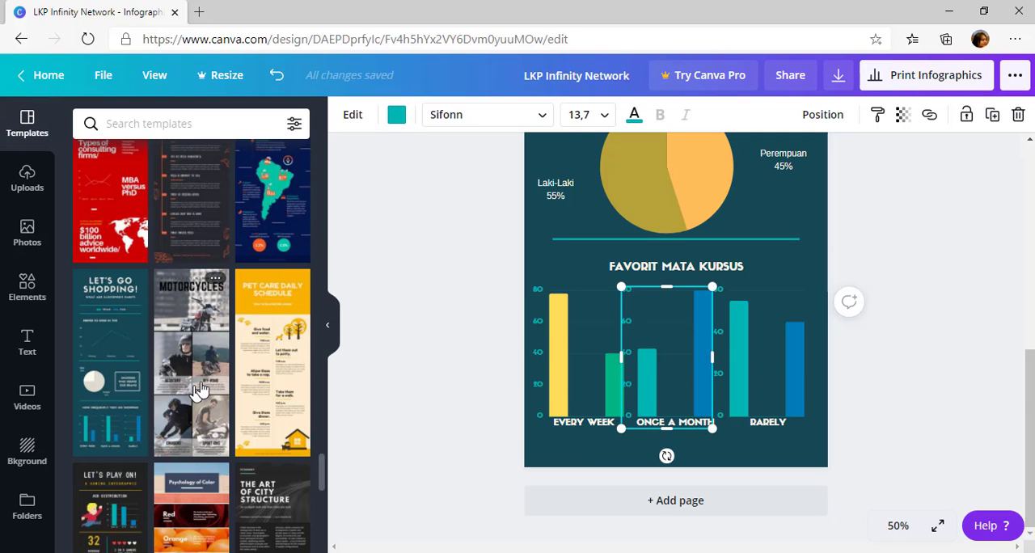
{"action": "left_click", "coordinate": [397, 115]}
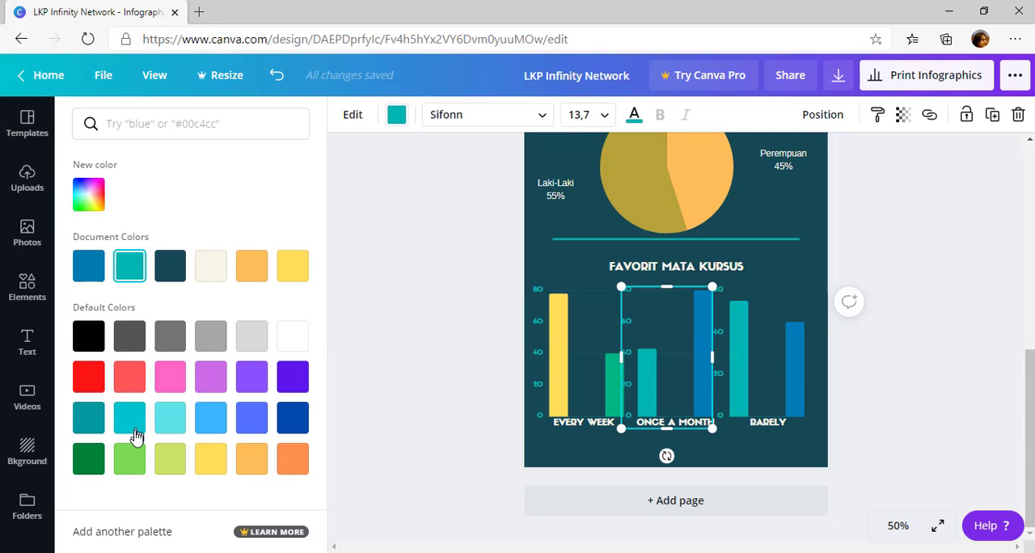
{"action": "left_click", "coordinate": [171, 459]}
{"action": "left_click", "coordinate": [292, 458]}
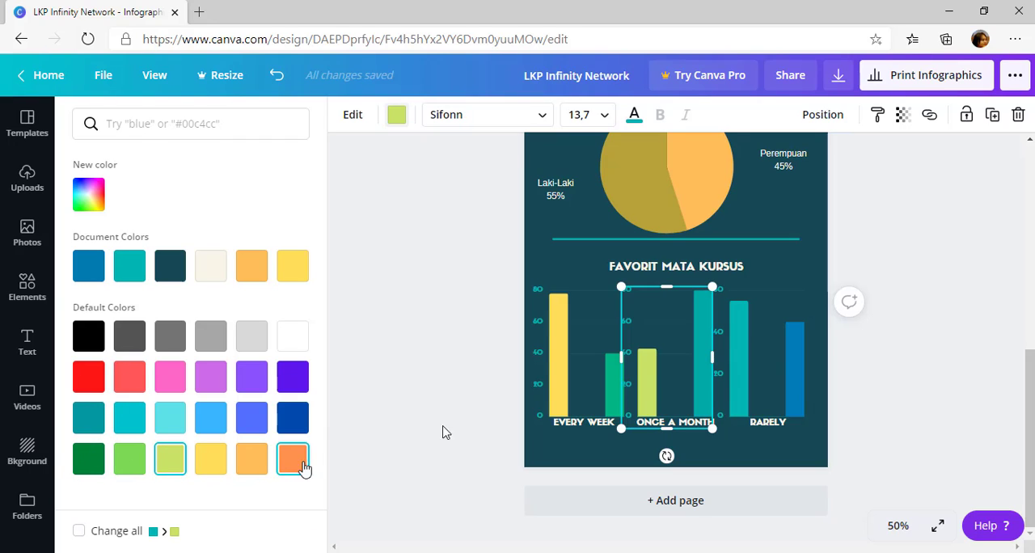
Recolour the Rarely bar chart, trying light purple and pink and settling on the default light turquoise
{"action": "left_click", "coordinate": [768, 364]}
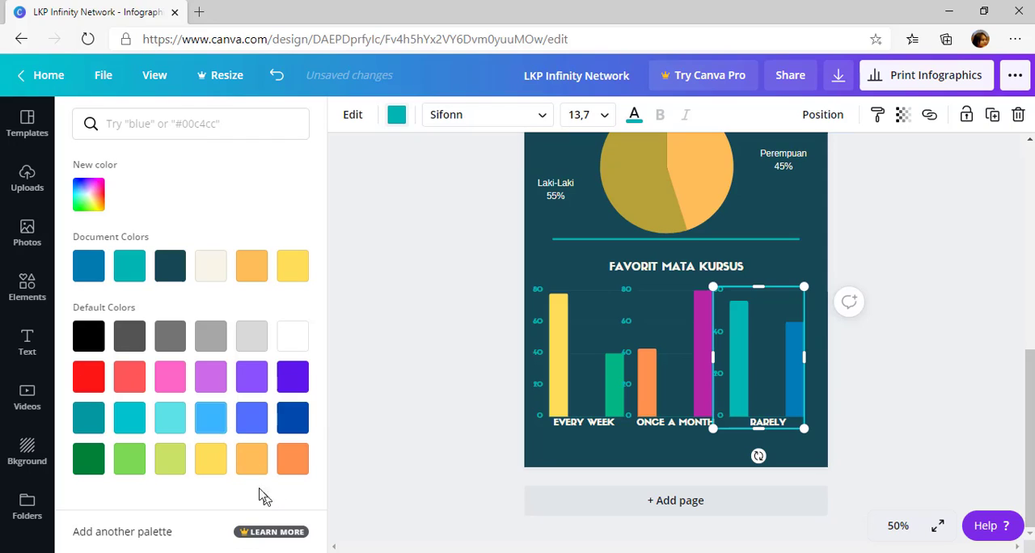
{"action": "left_click", "coordinate": [213, 382]}
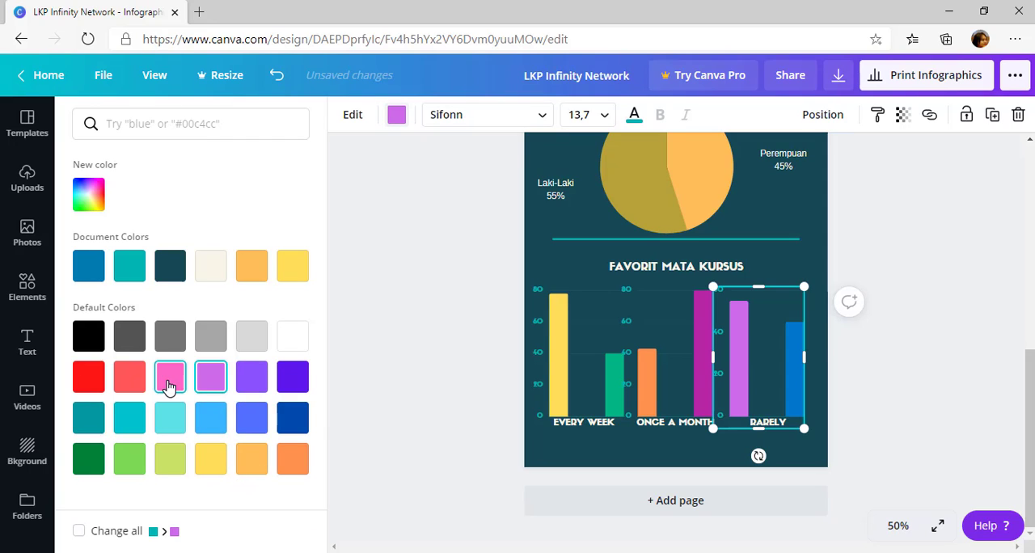
{"action": "left_click", "coordinate": [167, 387]}
{"action": "left_click", "coordinate": [171, 418]}
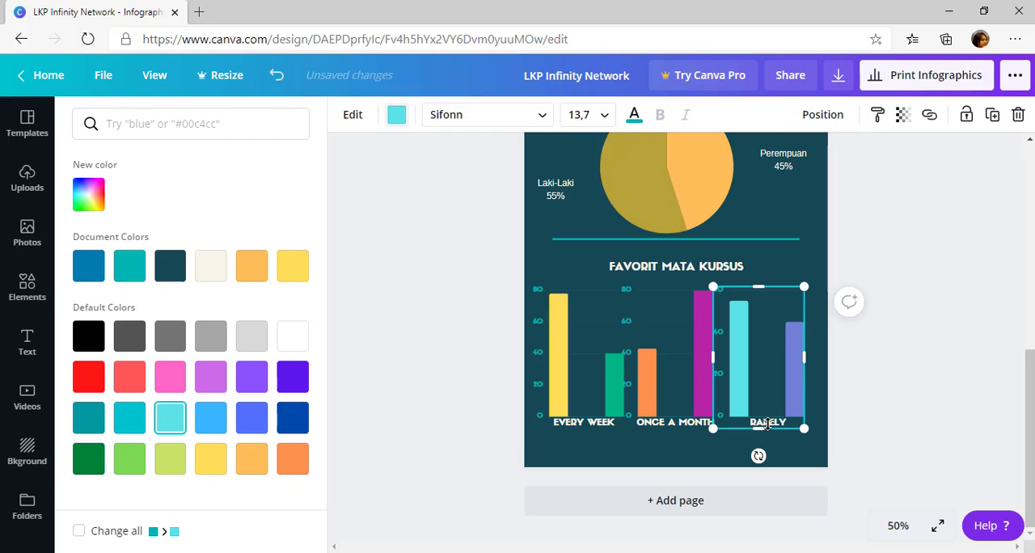
Try the placeholder label rtrtrt on the Rarely chart's first bar and try shortening the chart, undoing the height change
{"action": "right_click", "coordinate": [770, 433]}
{"action": "left_click", "coordinate": [739, 405]}
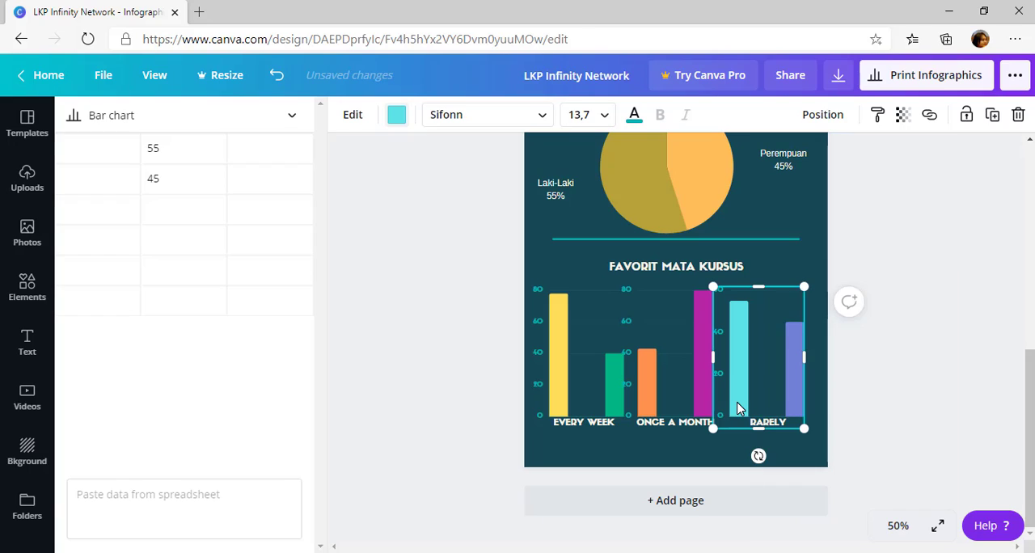
{"action": "left_click", "coordinate": [83, 149]}
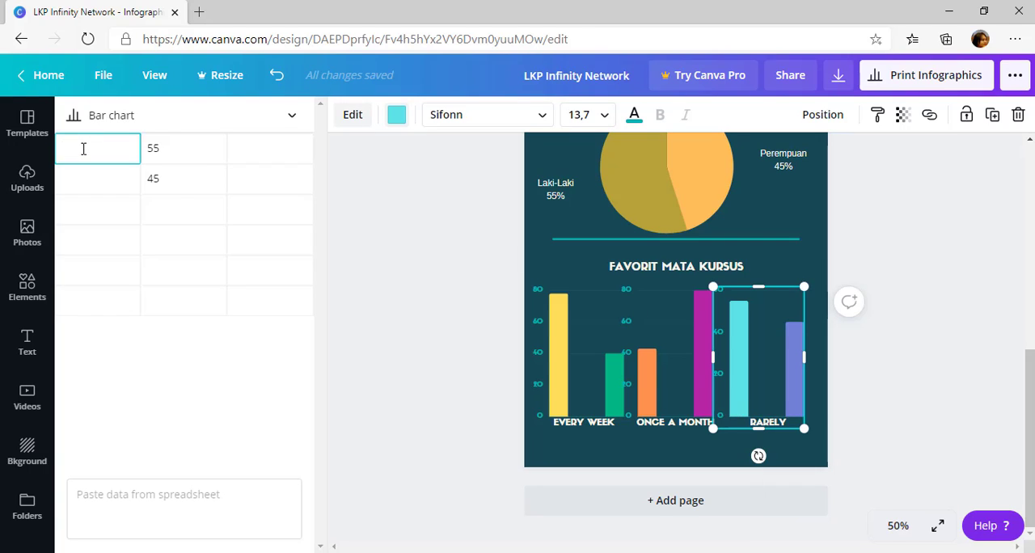
{"action": "type", "text": "rtrtrt"}
{"action": "left_click", "coordinate": [381, 248]}
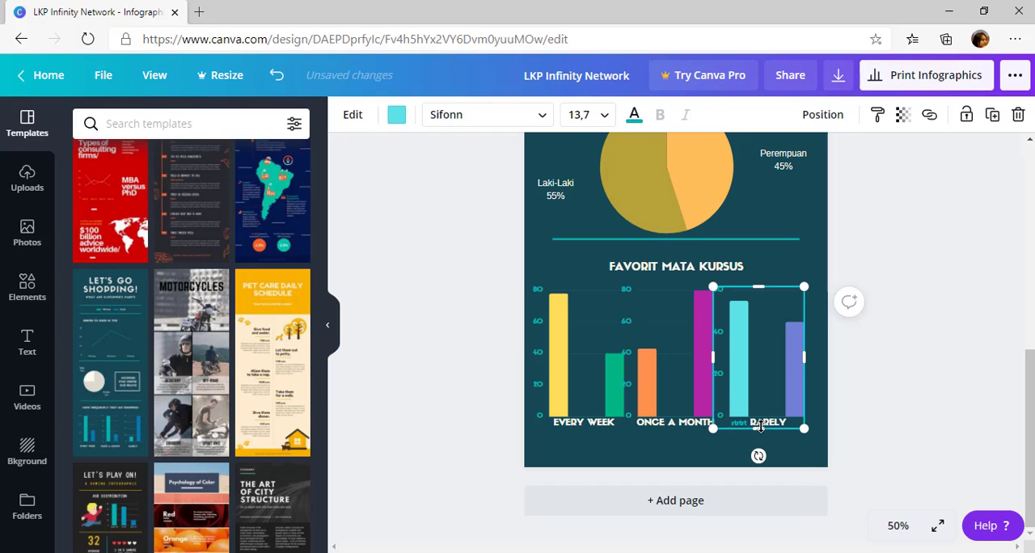
{"action": "left_click_drag", "start_coordinate": [761, 406], "coordinate": [761, 405]}
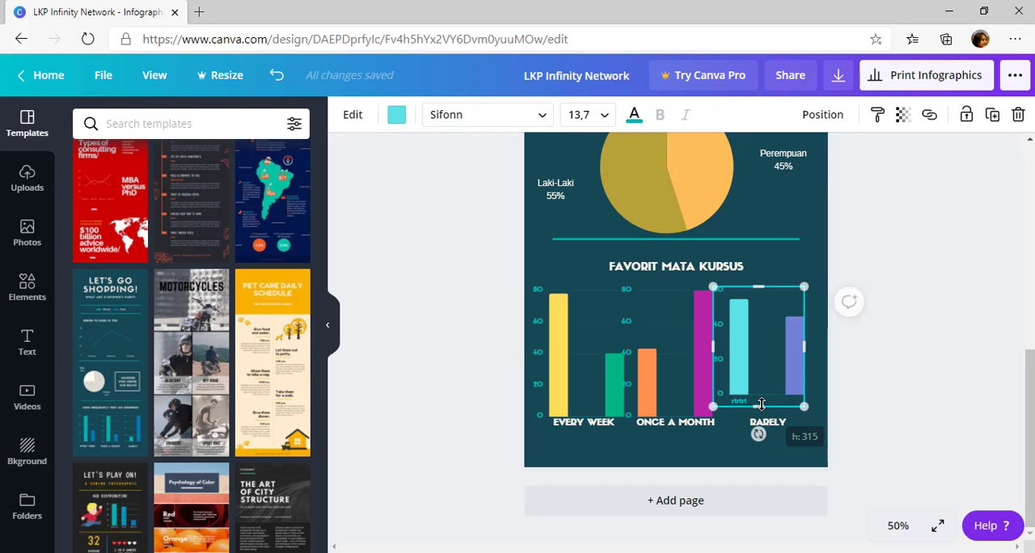
{"action": "key", "text": "ctrl+z"}
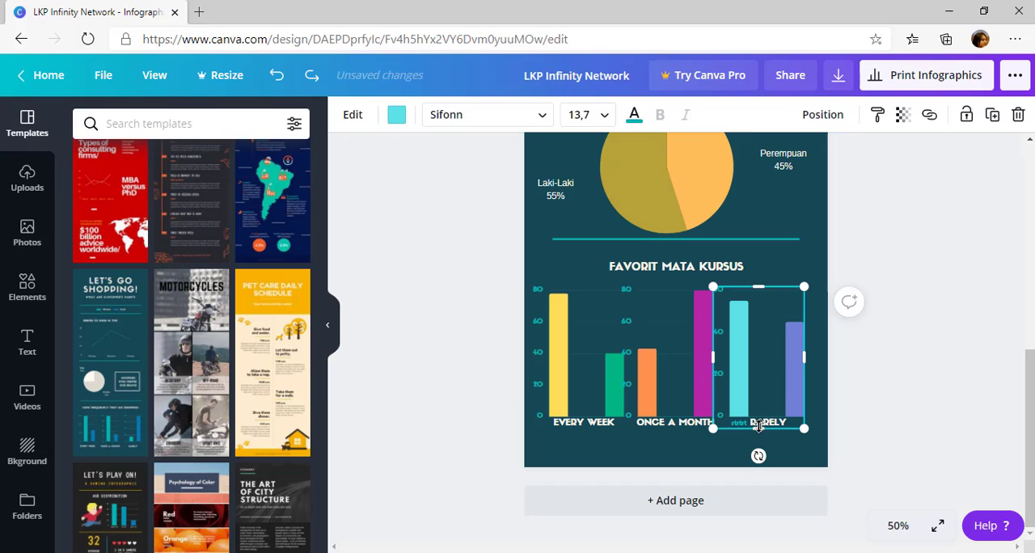
Label the Rarely chart's first bar L and its second bar P in the chart data
{"action": "double_click", "coordinate": [763, 410]}
{"action": "double_click", "coordinate": [80, 152]}
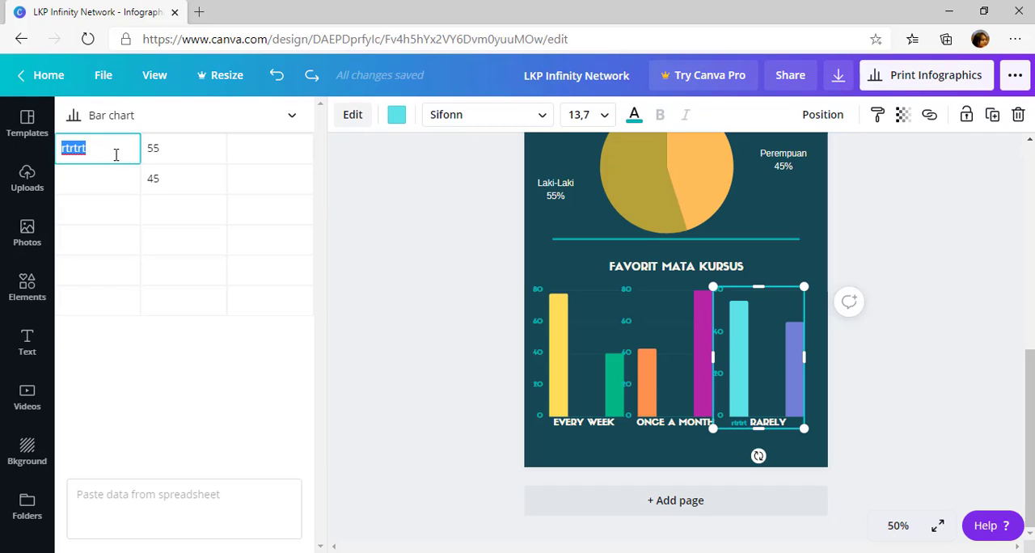
{"action": "type", "text": "L"}
{"action": "left_click", "coordinate": [111, 188]}
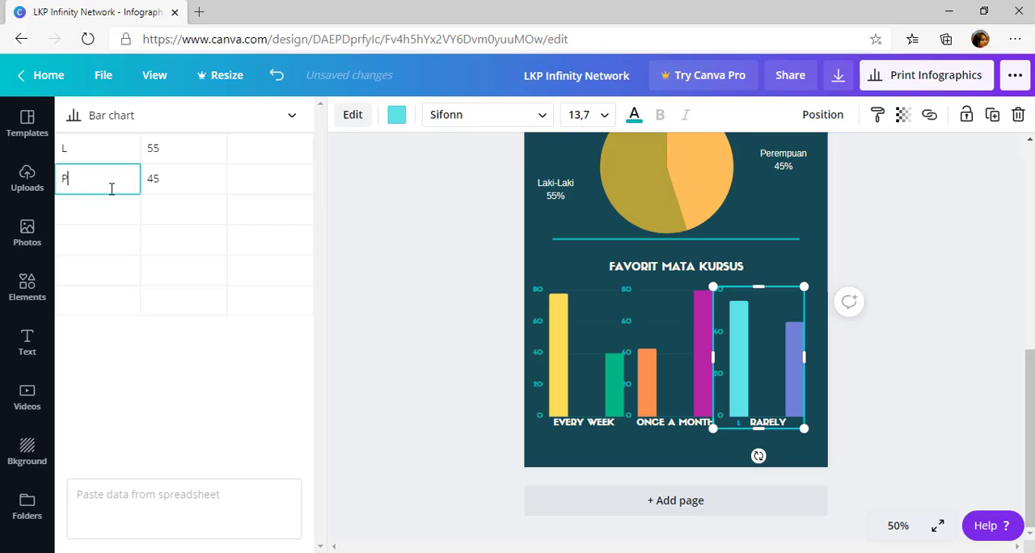
{"action": "type", "text": "P"}
{"action": "left_click", "coordinate": [793, 453]}
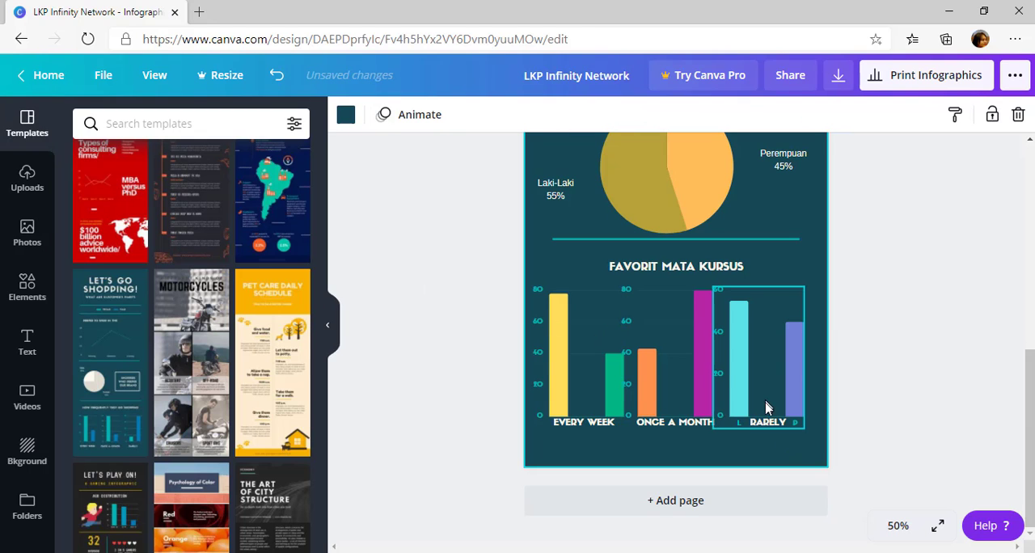
Move the RARELY caption down below its bar chart and shorten the chart slightly so its L and P labels stay clear
{"action": "left_click", "coordinate": [768, 420]}
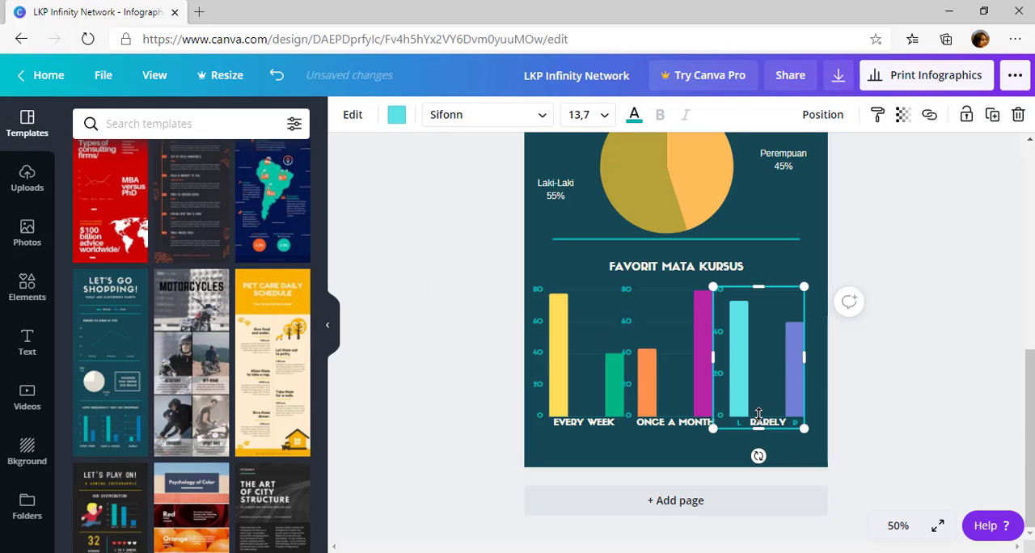
{"action": "mouse_move", "coordinate": [759, 428]}
{"action": "left_mouse_down"}
{"action": "mouse_move", "coordinate": [759, 408]}
{"action": "mouse_move", "coordinate": [775, 440]}
{"action": "left_mouse_up"}
{"action": "left_click", "coordinate": [770, 425]}
{"action": "left_click", "coordinate": [765, 396]}
{"action": "mouse_move", "coordinate": [762, 410]}
{"action": "left_mouse_down"}
{"action": "mouse_move", "coordinate": [762, 432]}
{"action": "mouse_move", "coordinate": [761, 423]}
{"action": "left_mouse_up"}
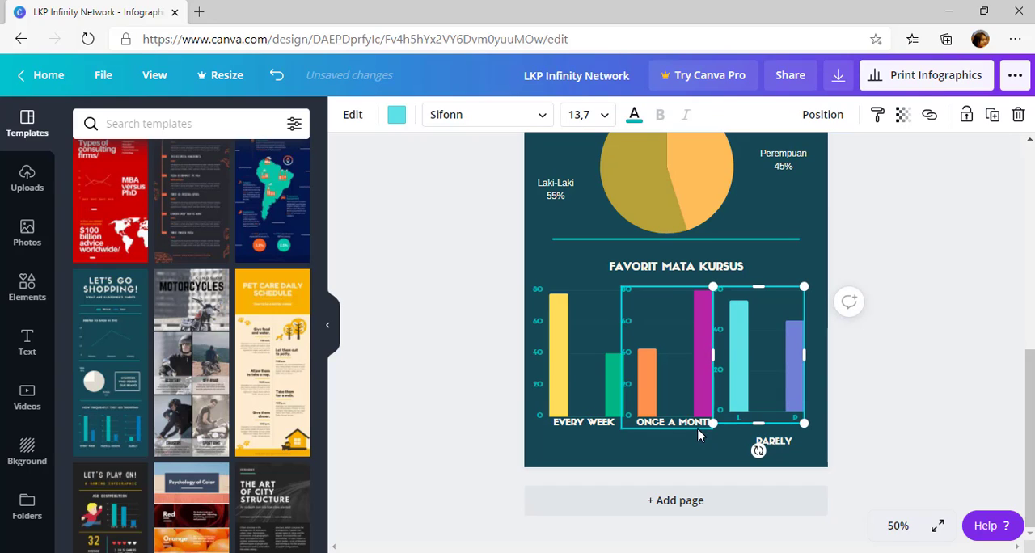
Shorten the Once a Month and Every Week charts and move their captions down level with the RARELY caption
{"action": "left_click", "coordinate": [699, 426]}
{"action": "left_click_drag", "start_coordinate": [666, 423], "coordinate": [684, 440]}
{"action": "left_click", "coordinate": [605, 416]}
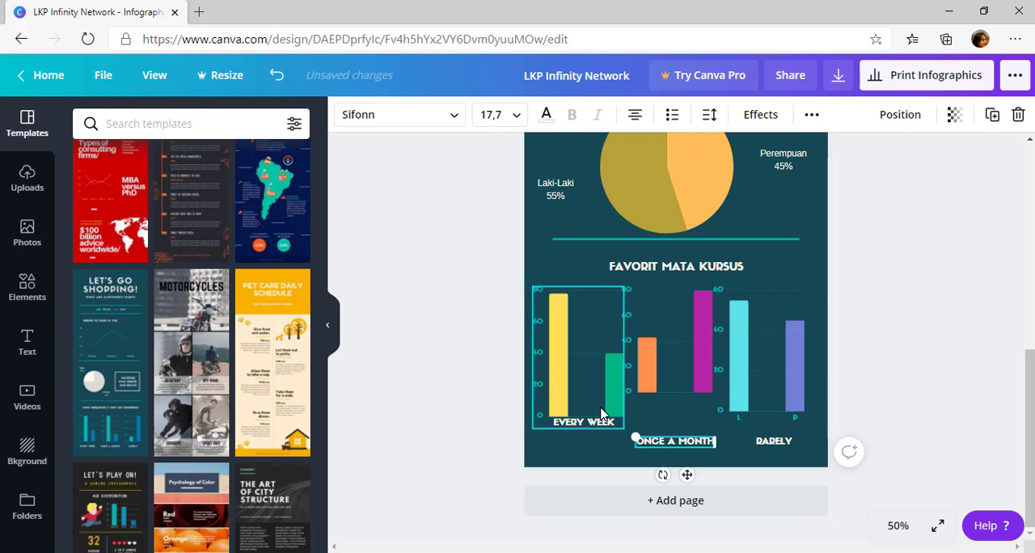
{"action": "left_click_drag", "start_coordinate": [580, 419], "coordinate": [580, 394]}
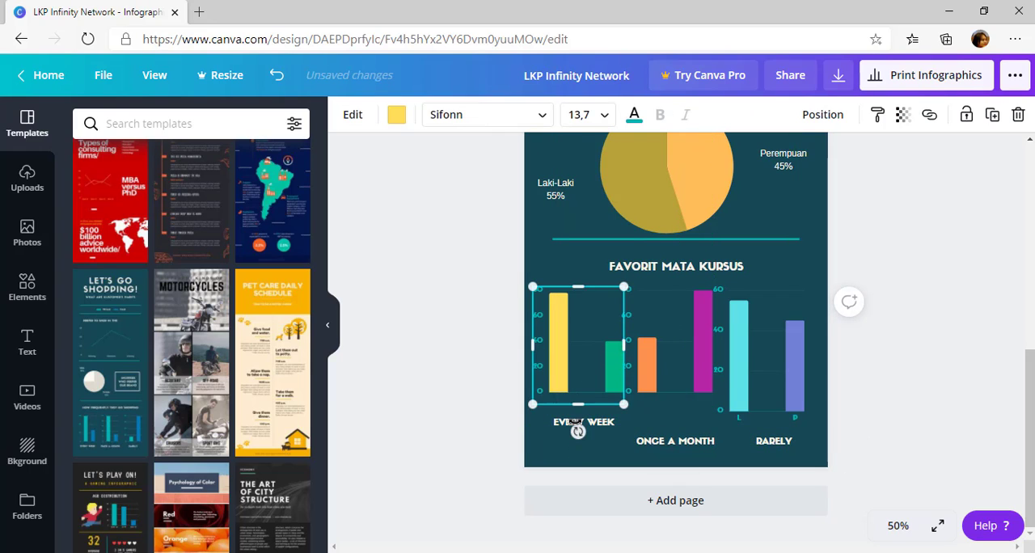
{"action": "left_click", "coordinate": [579, 424]}
{"action": "left_click_drag", "start_coordinate": [605, 426], "coordinate": [608, 445]}
Stretch the Every Week and Once a Month charts to a height of about 359, matching the Rarely chart
{"action": "left_click", "coordinate": [588, 387]}
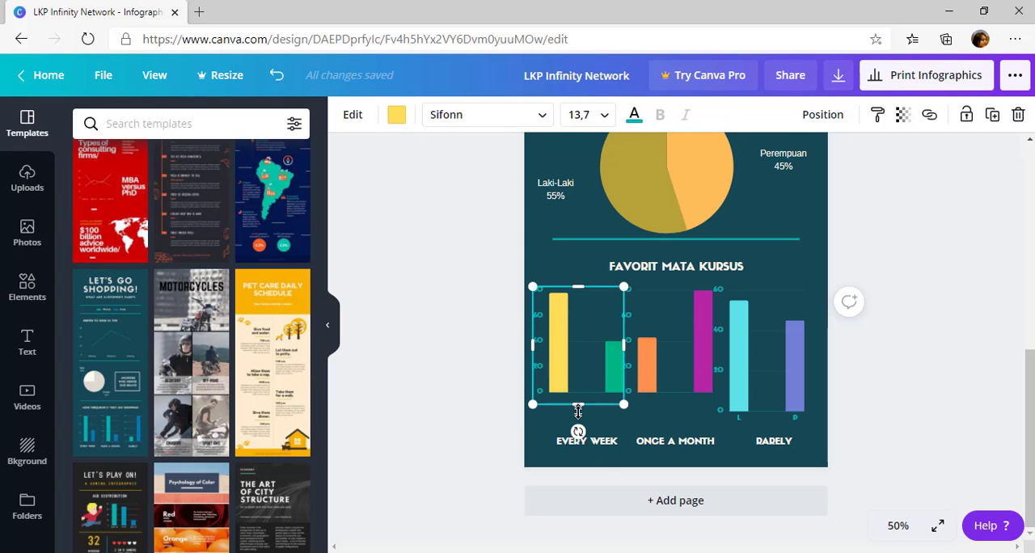
{"action": "left_click_drag", "start_coordinate": [578, 411], "coordinate": [578, 429]}
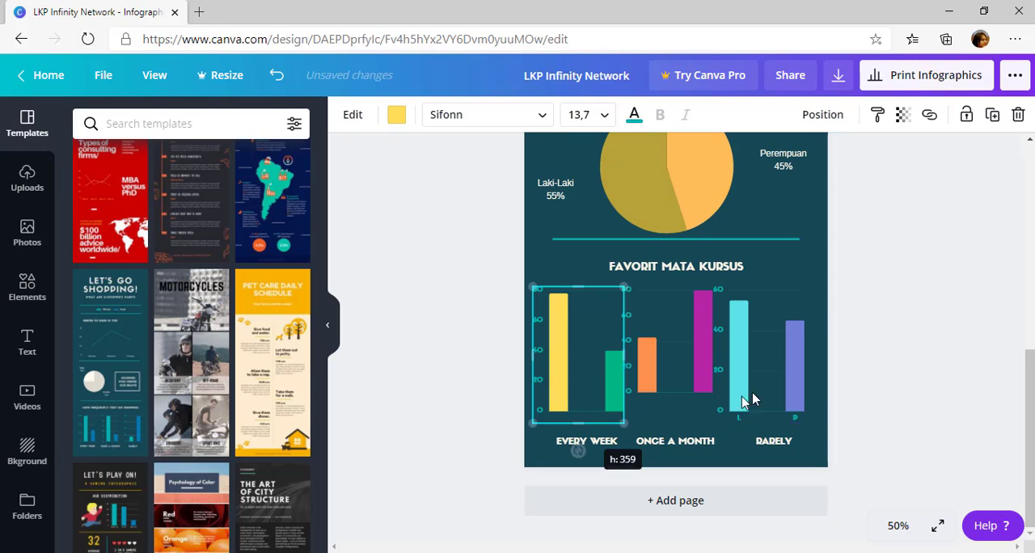
{"action": "left_click", "coordinate": [655, 385]}
{"action": "left_click_drag", "start_coordinate": [667, 409], "coordinate": [668, 429]}
Enter L and P as the bar labels in the Every Week chart's data
{"action": "left_click", "coordinate": [570, 402]}
{"action": "left_click", "coordinate": [570, 401]}
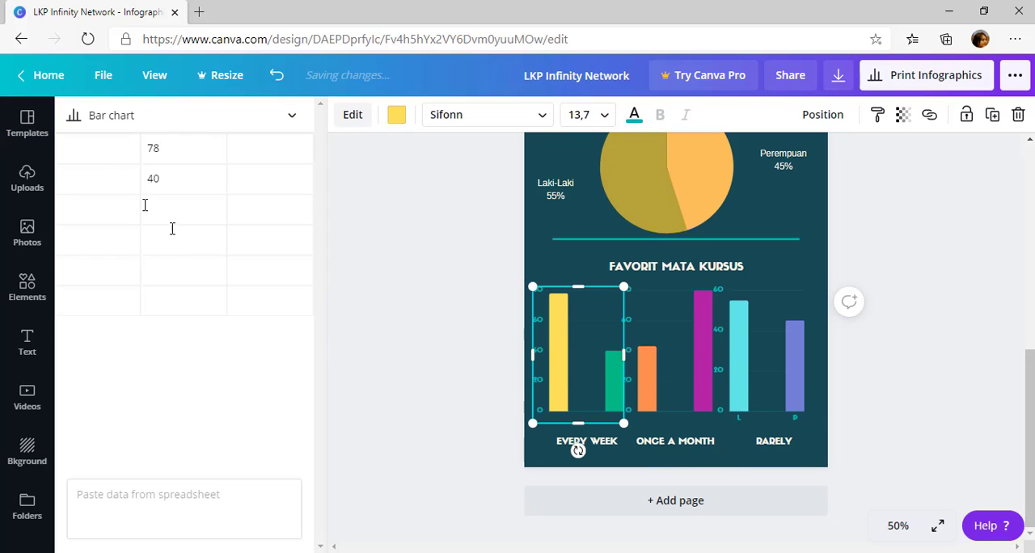
{"action": "left_click", "coordinate": [93, 153]}
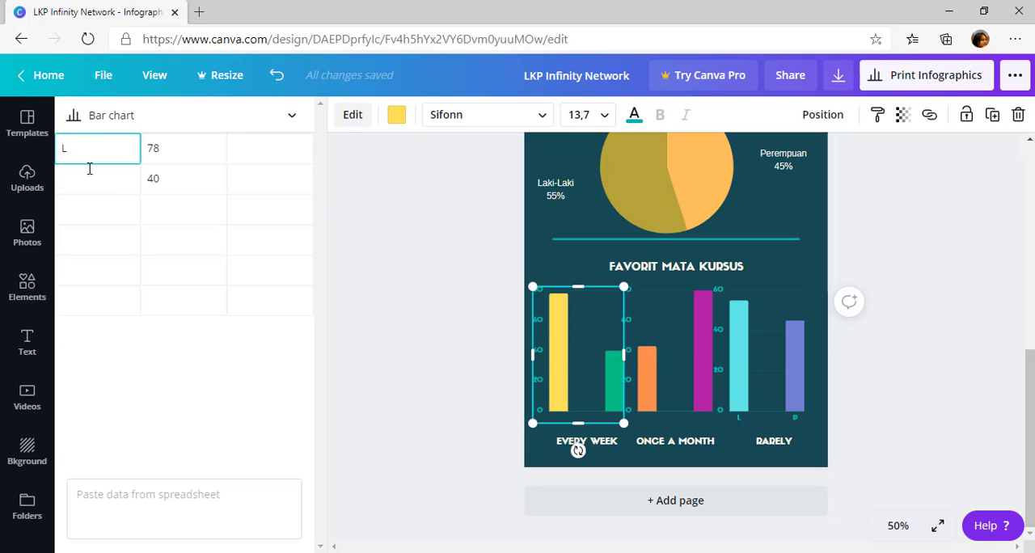
{"action": "left_click", "coordinate": [89, 170]}
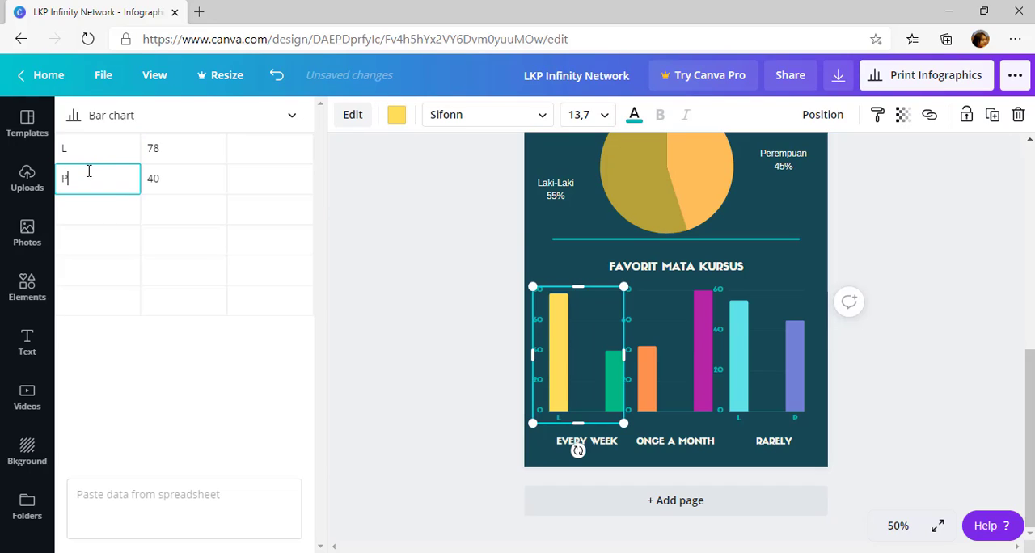
Label the Once a Month chart's first bar L, keeping P for its second bar
{"action": "left_click", "coordinate": [676, 371]}
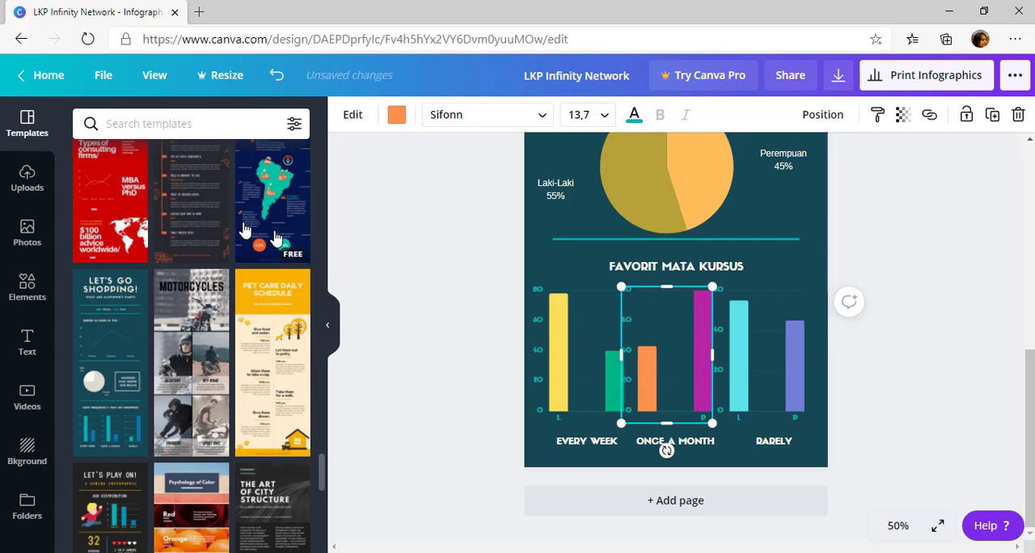
{"action": "left_click", "coordinate": [657, 384]}
{"action": "left_click", "coordinate": [97, 146]}
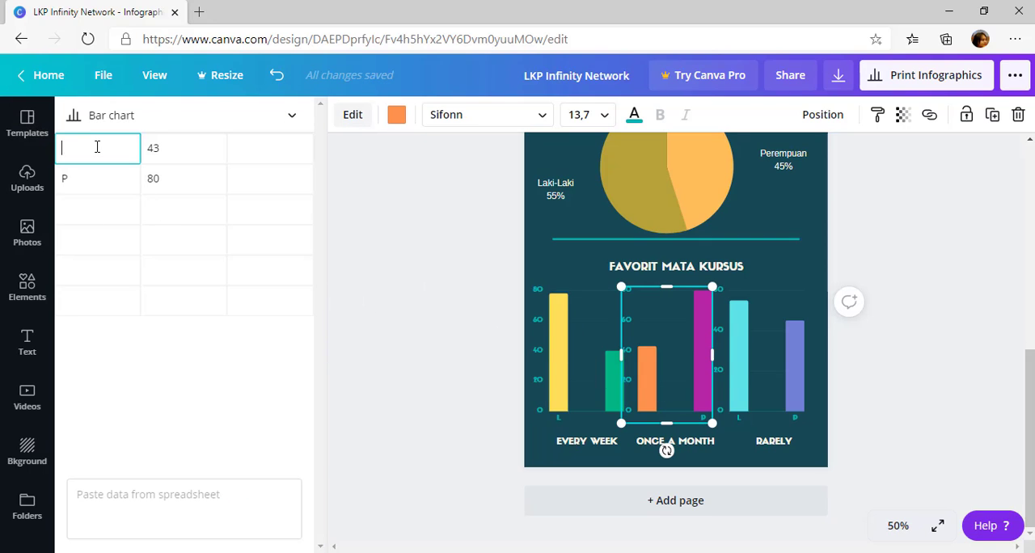
{"action": "left_click", "coordinate": [745, 458]}
Re-enter P as the label of the Every Week chart's second bar, checking the labels against the Once a Month chart
{"action": "left_click", "coordinate": [603, 409]}
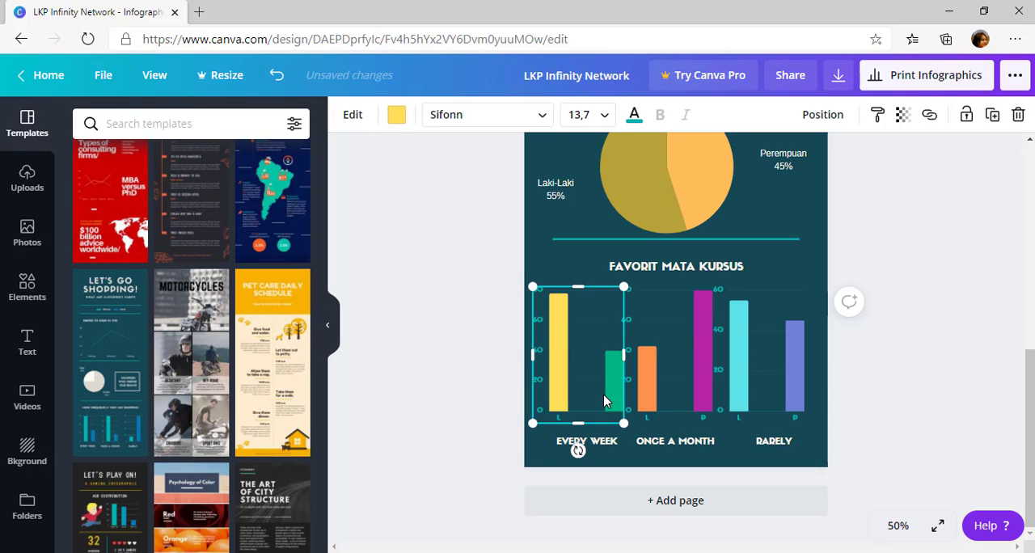
{"action": "left_click", "coordinate": [602, 408]}
{"action": "left_click", "coordinate": [93, 174]}
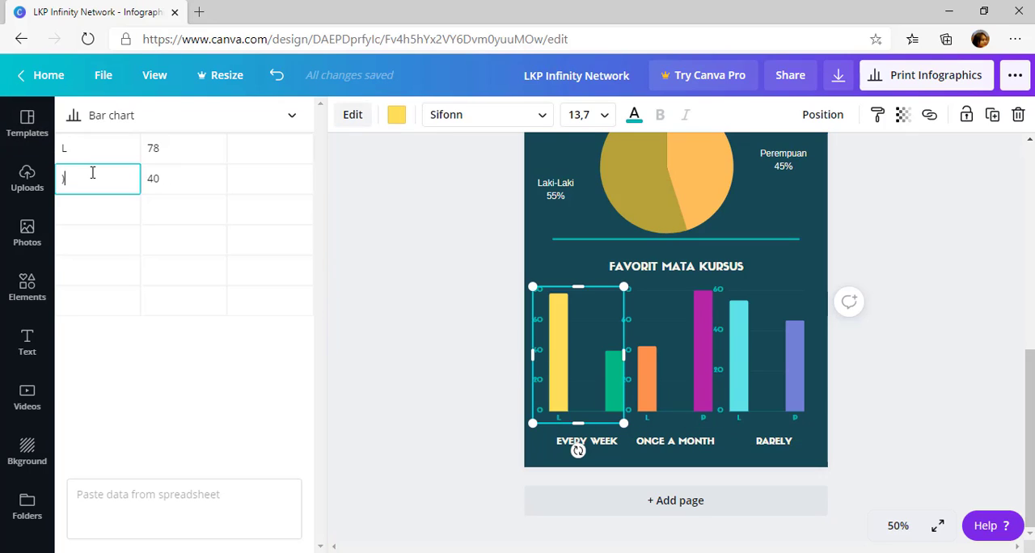
{"action": "left_click", "coordinate": [680, 398]}
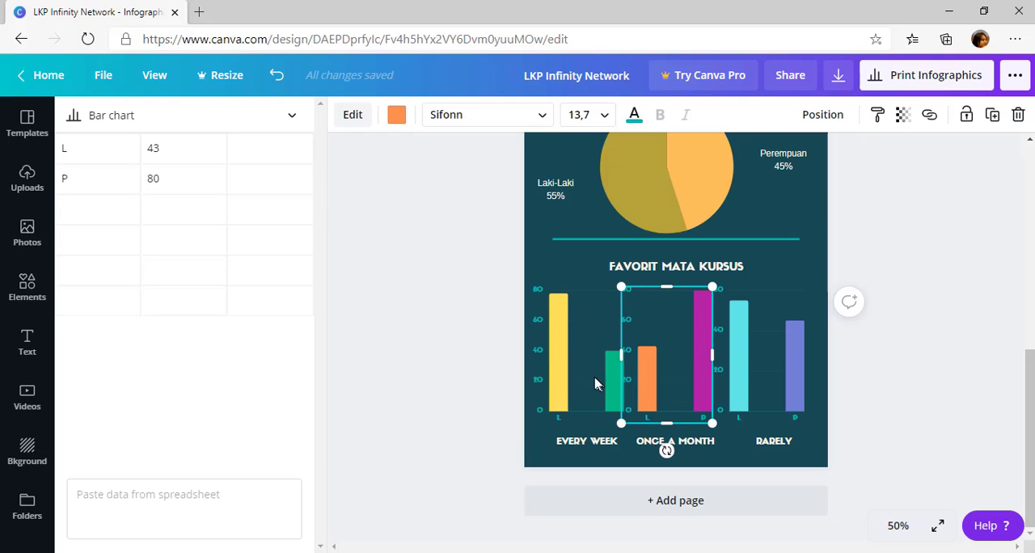
{"action": "left_click", "coordinate": [83, 180]}
{"action": "left_click", "coordinate": [572, 345]}
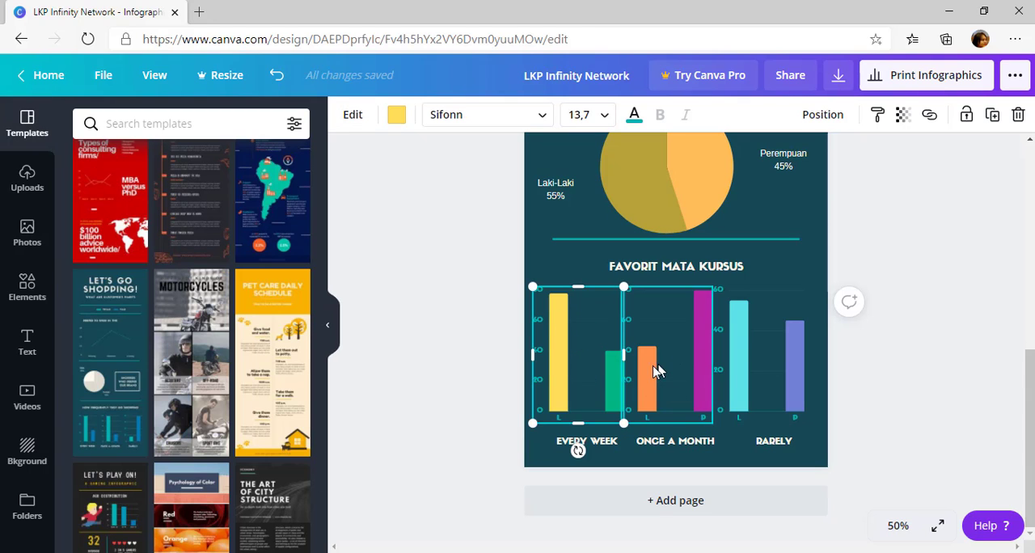
{"action": "left_click", "coordinate": [580, 359]}
{"action": "left_click", "coordinate": [108, 178]}
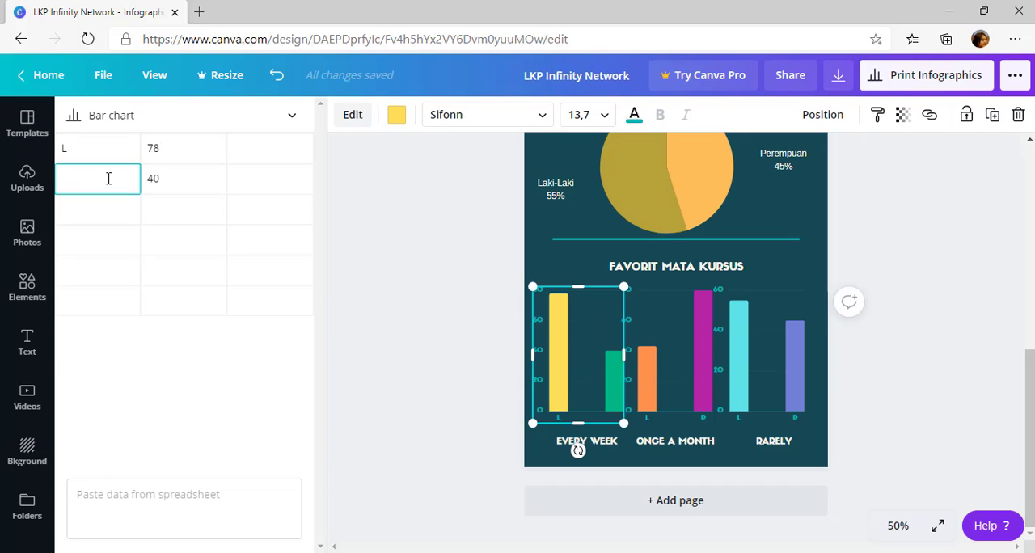
{"action": "key", "text": "Return"}
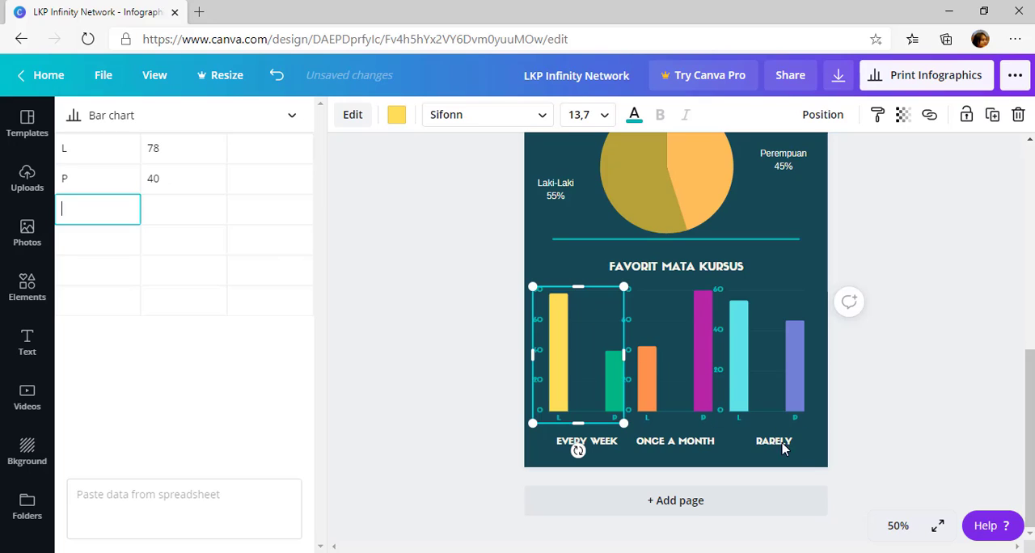
Move the EVERY WEEK caption up closer to its bar chart and replace its text with TI
{"action": "left_click", "coordinate": [587, 442]}
{"action": "left_click_drag", "start_coordinate": [588, 442], "coordinate": [591, 433]}
{"action": "double_click", "coordinate": [590, 433]}
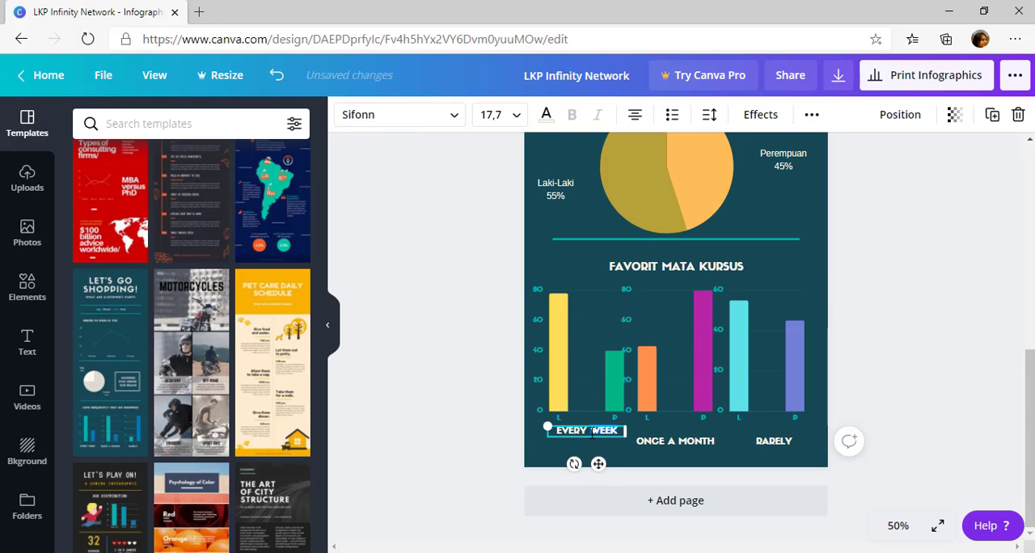
{"action": "key", "text": "BackSpace"}
{"action": "type", "text": "TI"}
{"action": "left_click", "coordinate": [636, 437]}
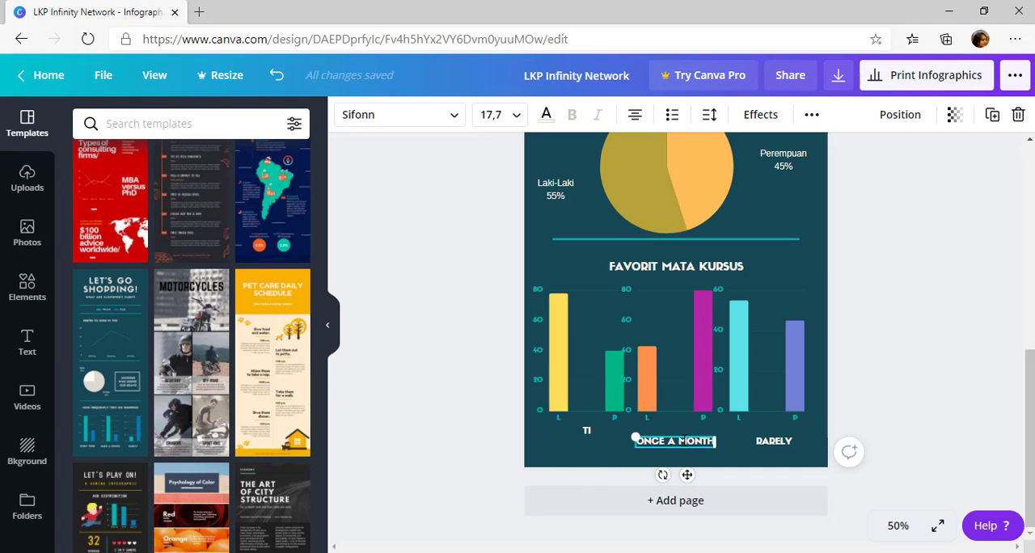
Replace the ONCE A MONTH caption with EDUKASI and move it up closer to its bar chart, level with the TI caption
{"action": "left_click", "coordinate": [636, 437]}
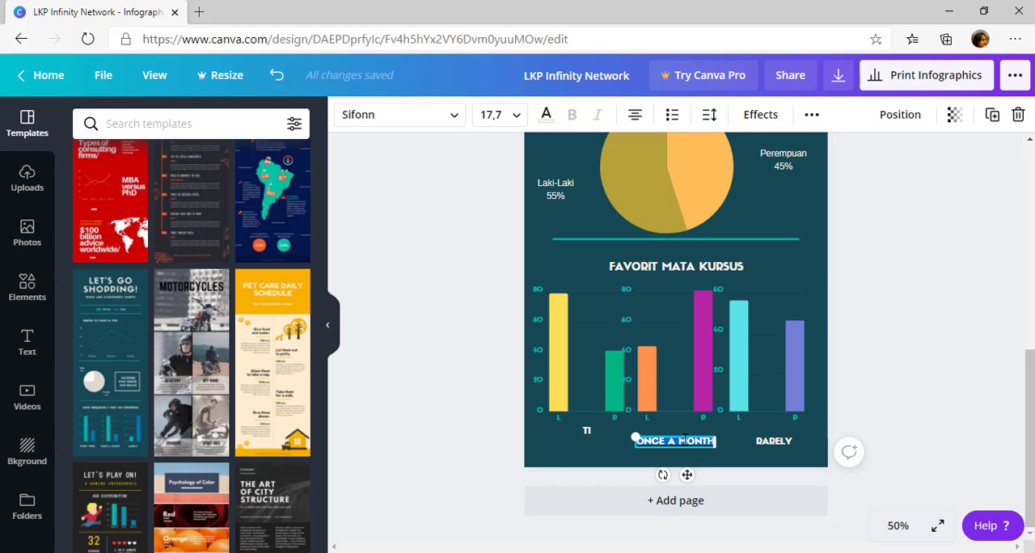
{"action": "type", "text": "EDUCASI"}
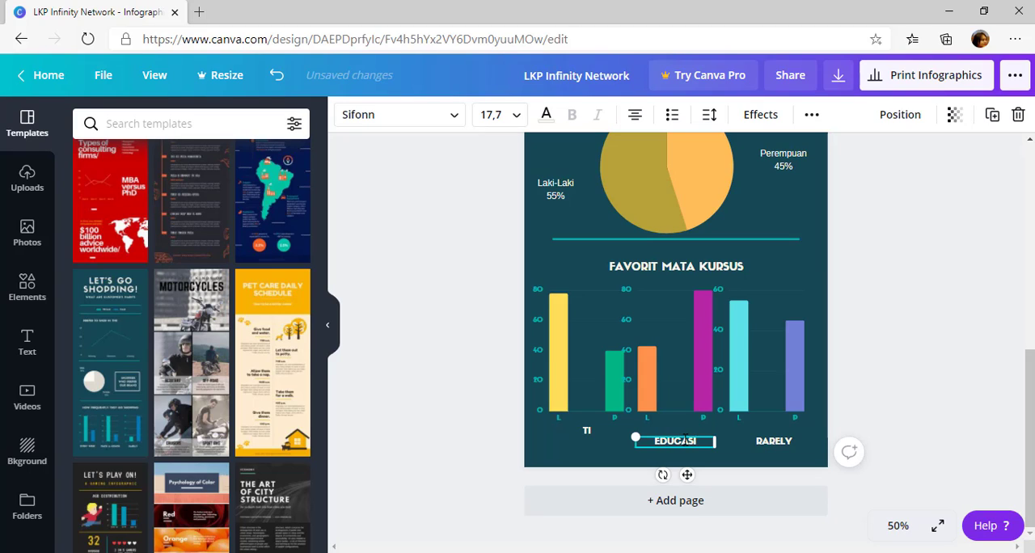
{"action": "key", "text": "BackSpace"}
{"action": "key", "text": "BackSpace"}
{"action": "key", "text": "BackSpace"}
{"action": "type", "text": "KASI"}
{"action": "left_click", "coordinate": [746, 462]}
{"action": "left_click_drag", "start_coordinate": [690, 441], "coordinate": [690, 430]}
Move the RARELY caption up closer to its bar chart and replace its text with INTERNET
{"action": "left_click_drag", "start_coordinate": [778, 443], "coordinate": [768, 431]}
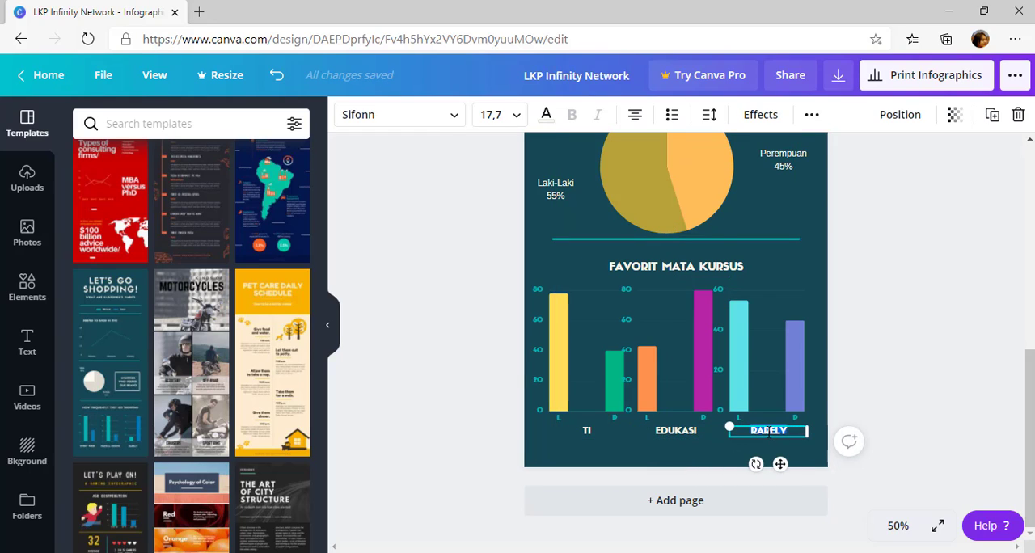
{"action": "double_click", "coordinate": [793, 426]}
{"action": "type", "text": "INTERNET"}
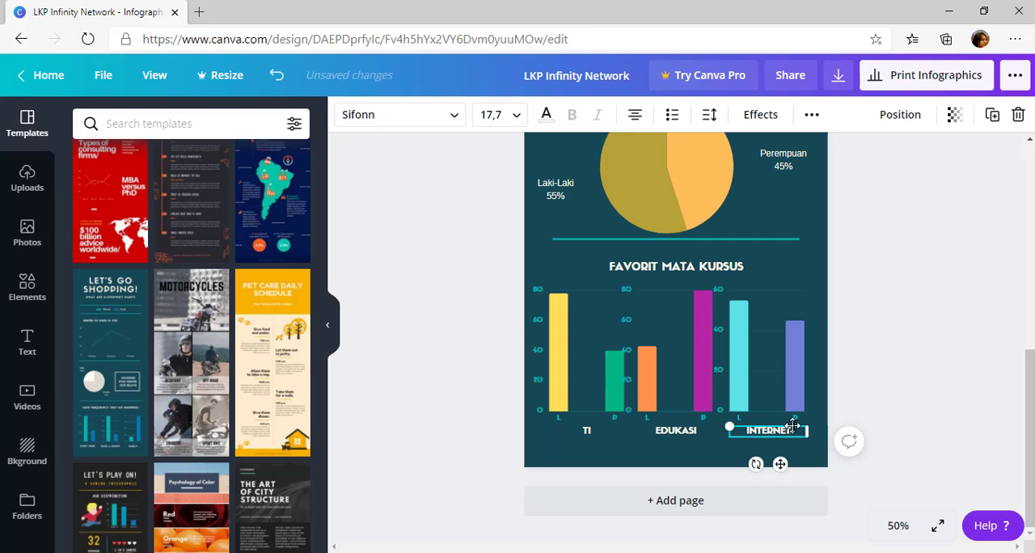
{"action": "left_click", "coordinate": [869, 386]}
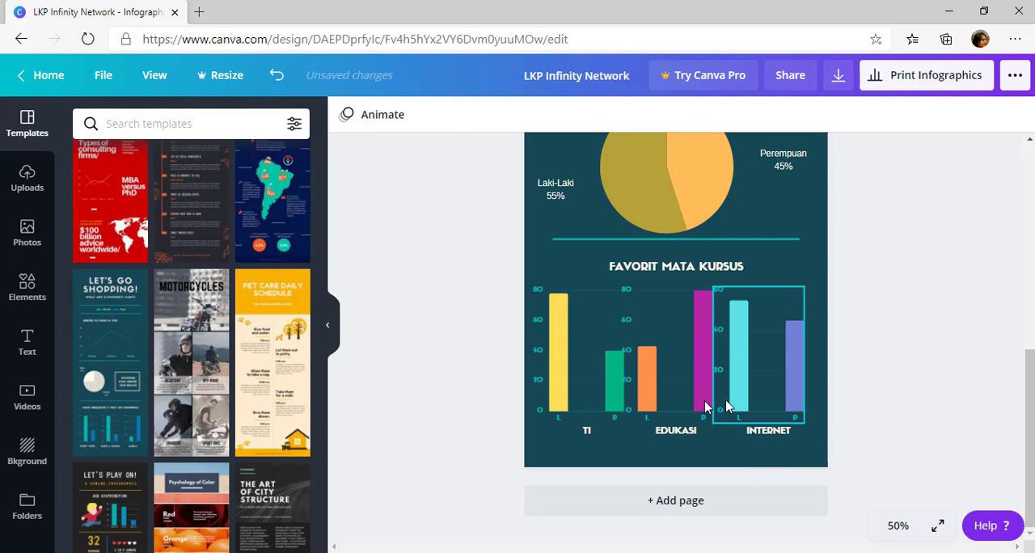
Review the whole infographic, from the course bar charts up to the LKP Infinity Network title
{"action": "scroll", "coordinate": [640, 407], "scroll_direction": "up", "scroll_amount": 10}
{"action": "scroll", "coordinate": [640, 411], "scroll_direction": "down", "scroll_amount": 10}
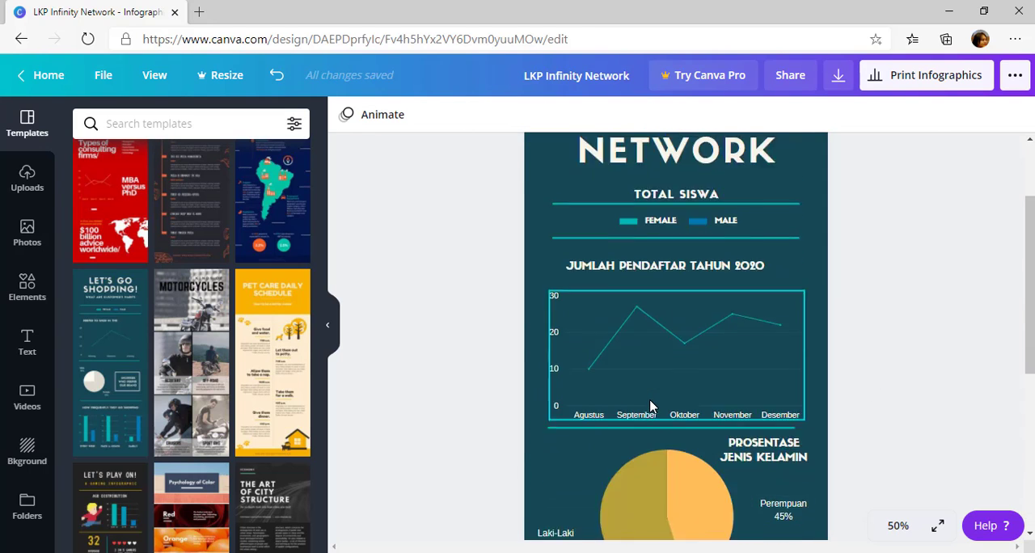
{"action": "scroll", "coordinate": [652, 407], "scroll_direction": "up", "scroll_amount": 10}
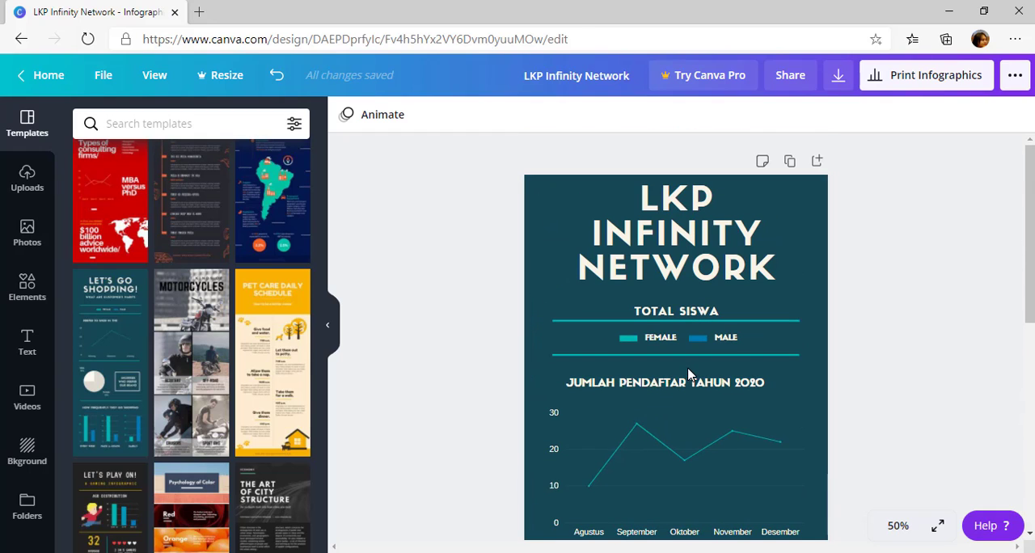
{"action": "scroll", "coordinate": [689, 370], "scroll_direction": "down", "scroll_amount": 5}
{"action": "scroll", "coordinate": [728, 368], "scroll_direction": "up", "scroll_amount": 5}
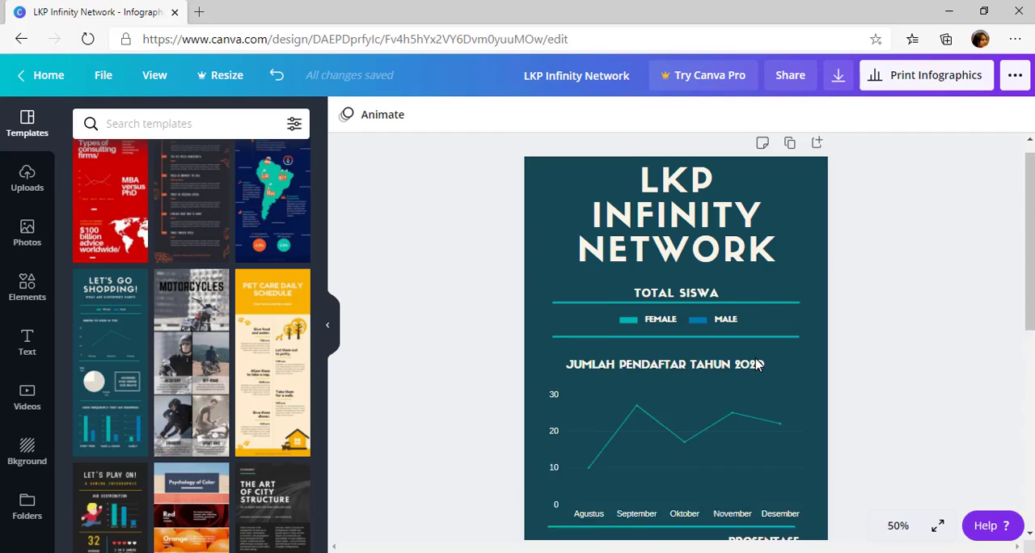
{"action": "scroll", "coordinate": [758, 365], "scroll_direction": "up", "scroll_amount": 1}
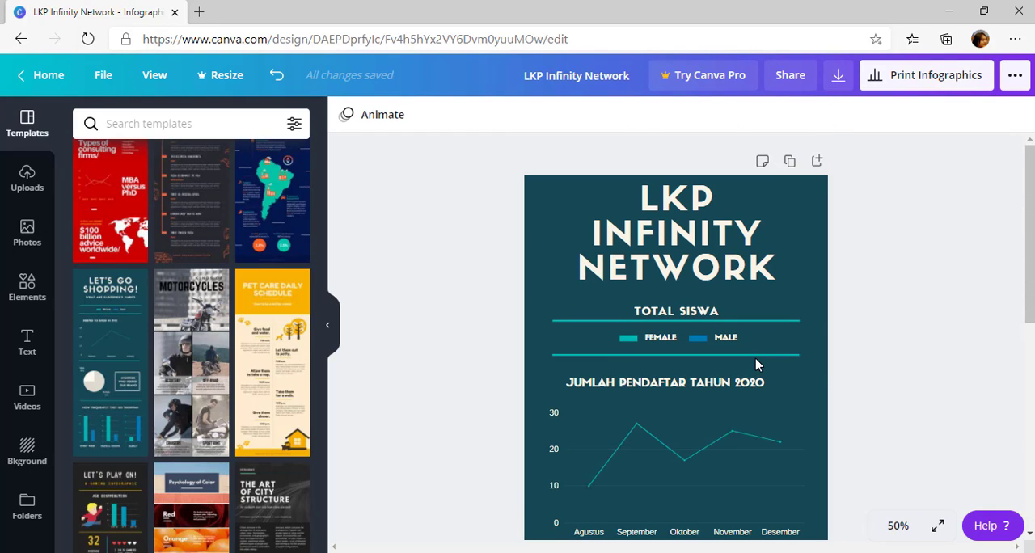
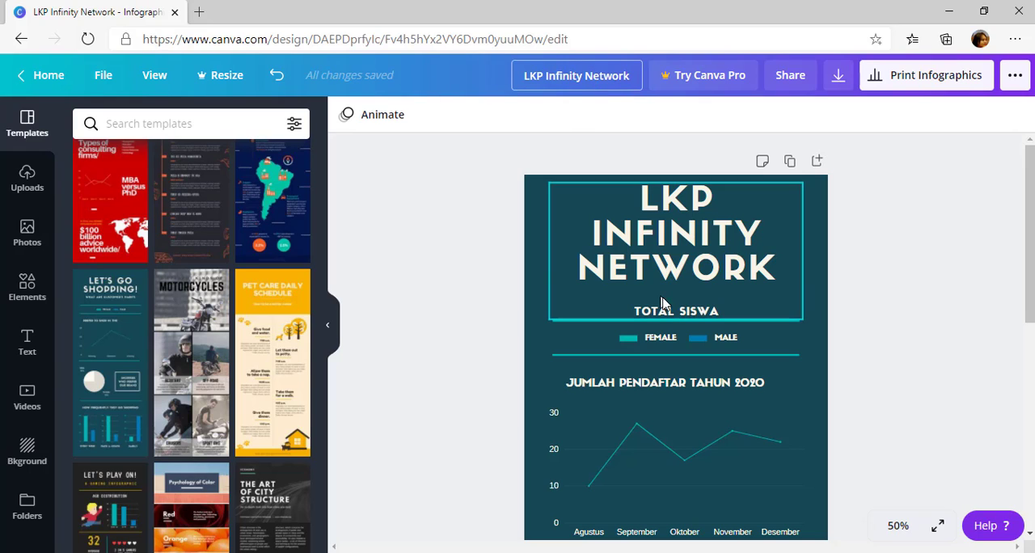
Rename the design as Infografis, the author's first name and LKP_INfinity, joined by underscores
{"action": "left_click", "coordinate": [628, 73]}
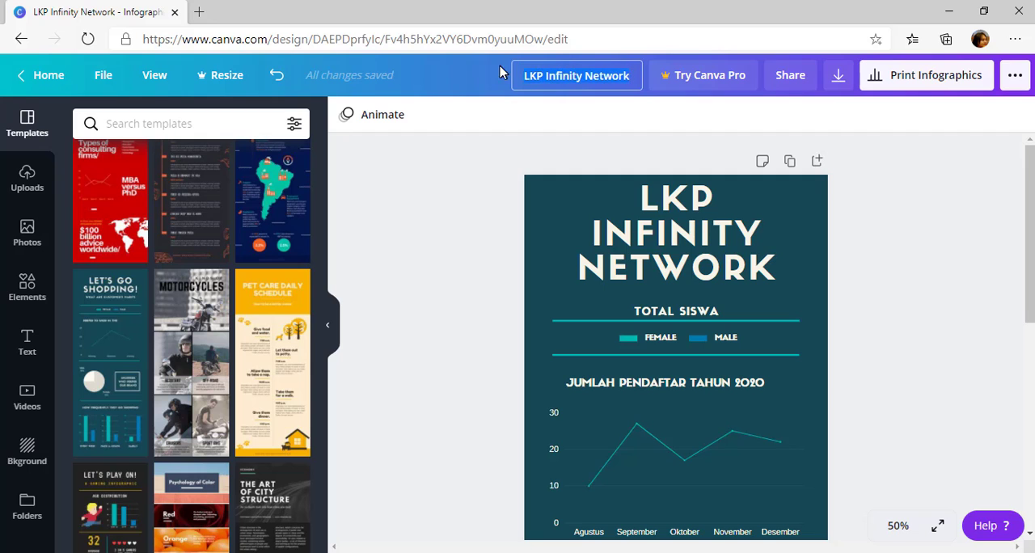
{"action": "left_click", "coordinate": [544, 74]}
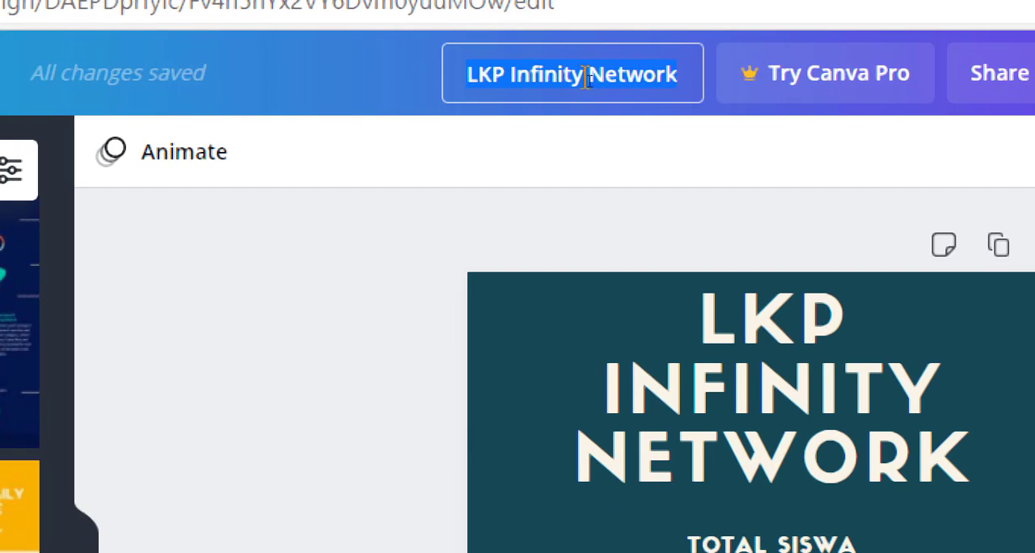
{"action": "left_click", "coordinate": [523, 77]}
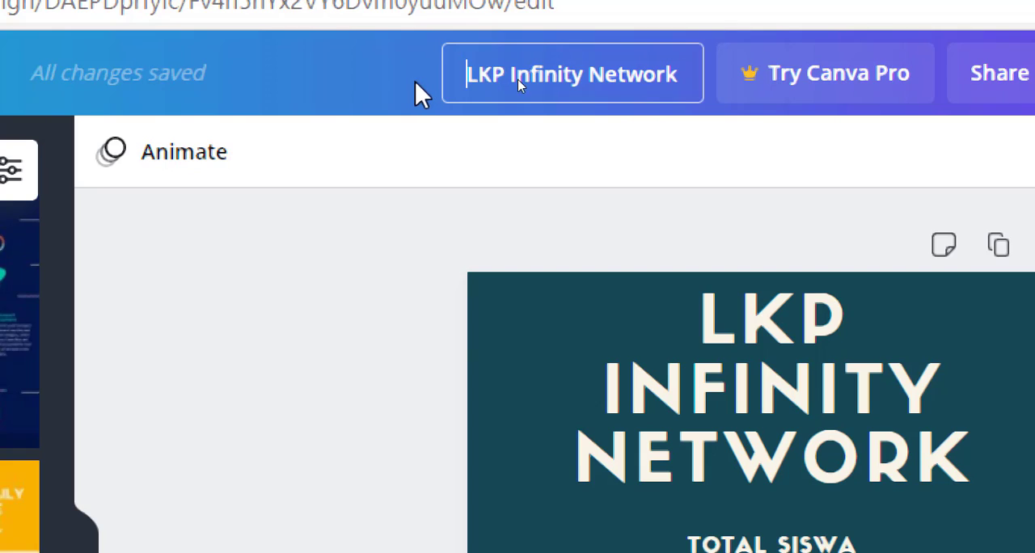
{"action": "left_click", "coordinate": [520, 65]}
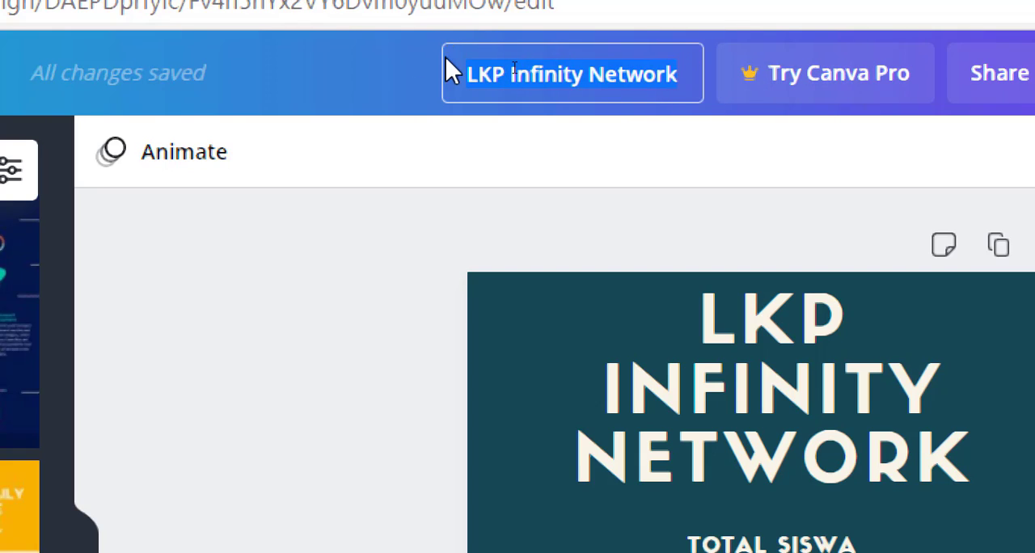
{"action": "type", "text": "Infografis"}
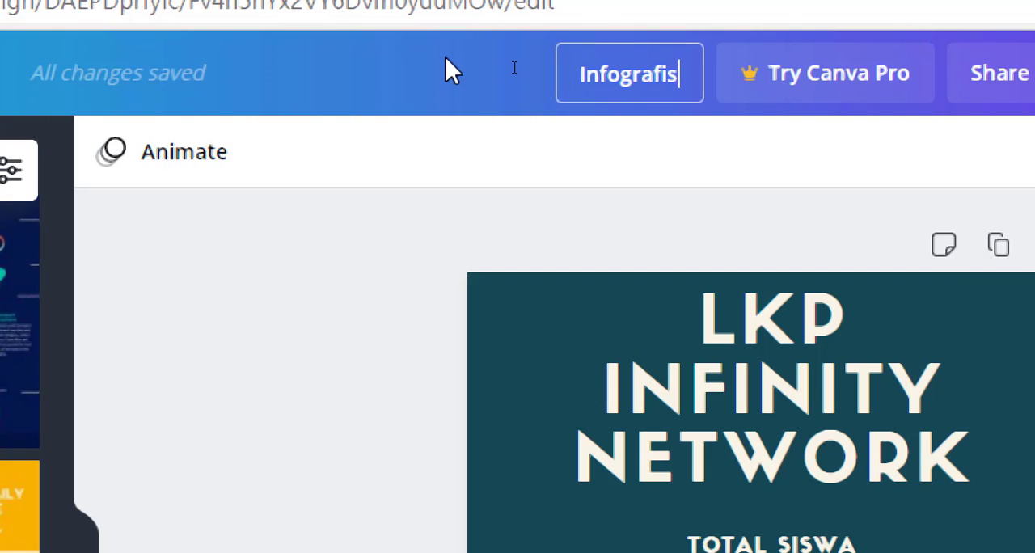
{"action": "type", "text": "_"}
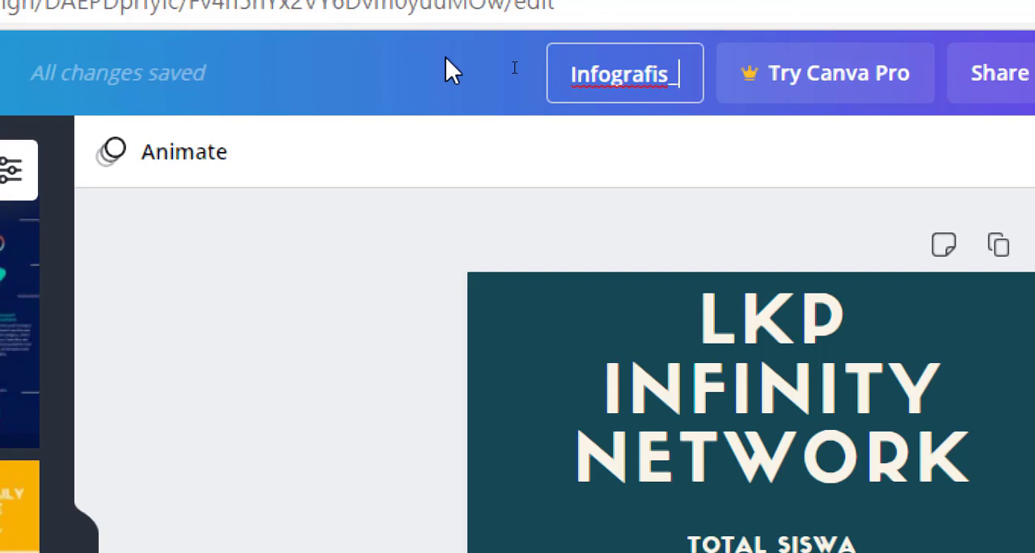
{"action": "type", "text": "Rio"}
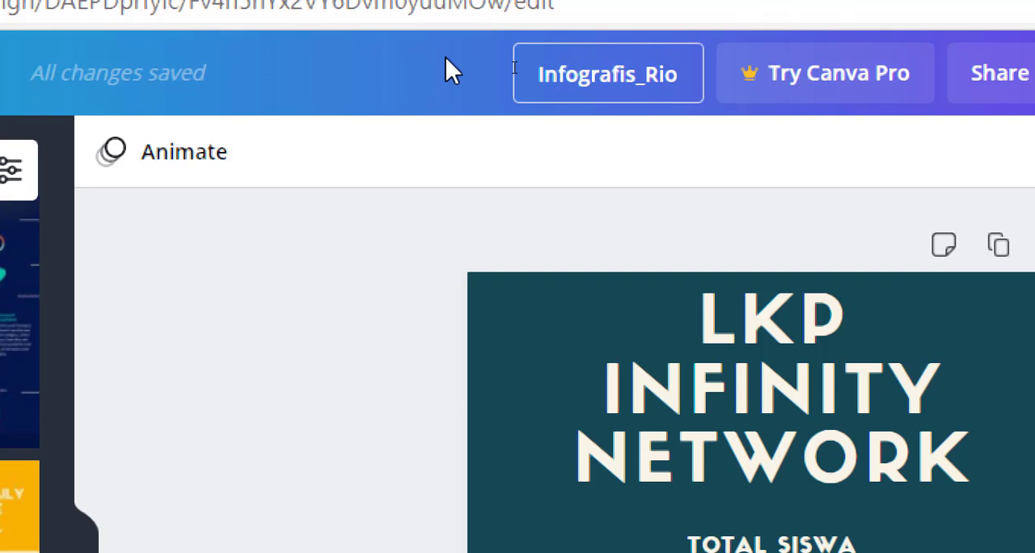
{"action": "type", "text": "_"}
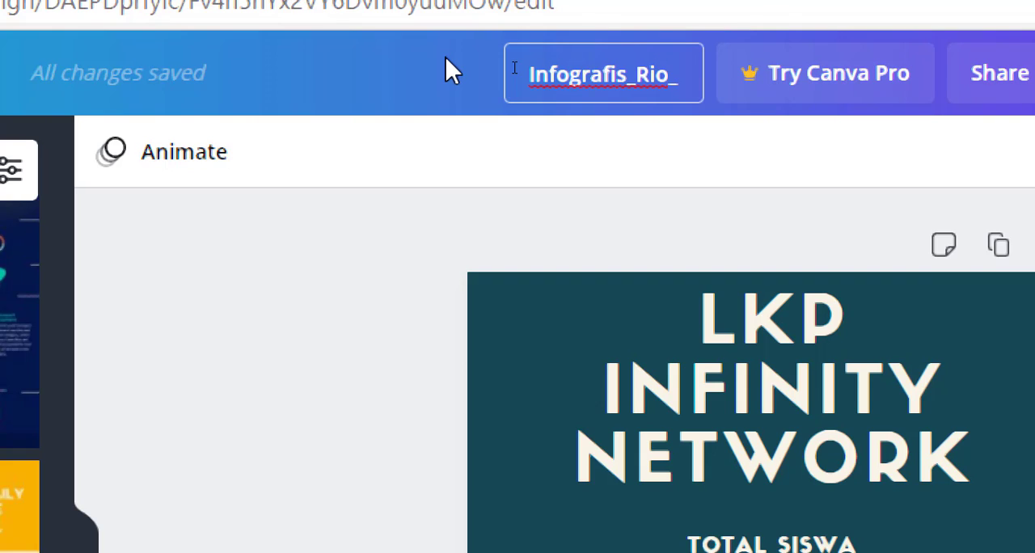
{"action": "type", "text": "LKP "}
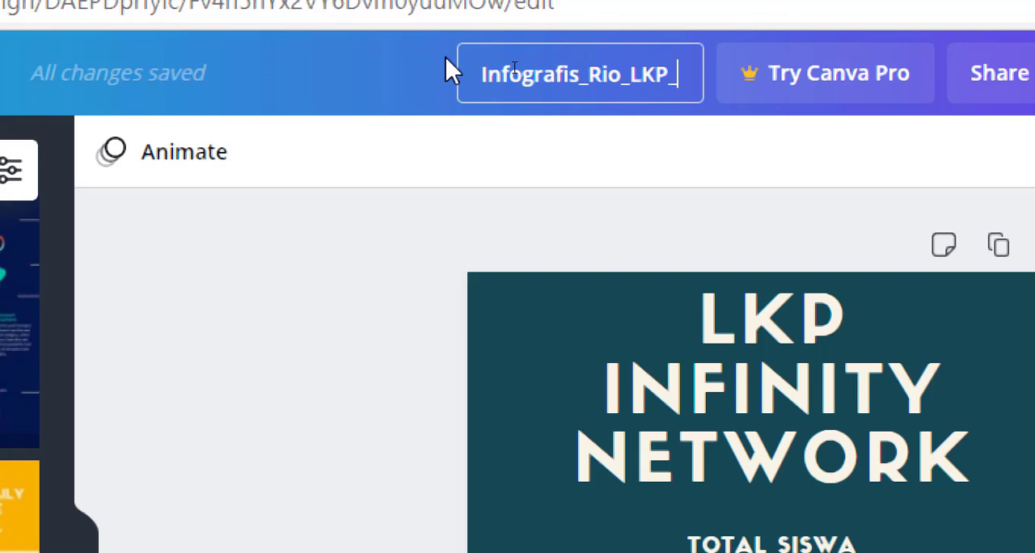
{"action": "type", "text": "IN"}
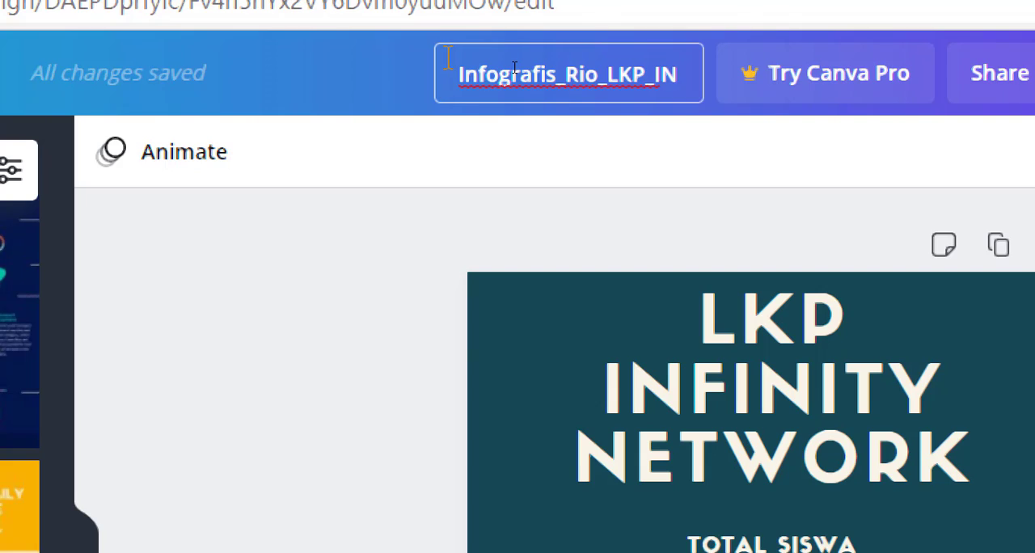
{"action": "type", "text": "finity"}
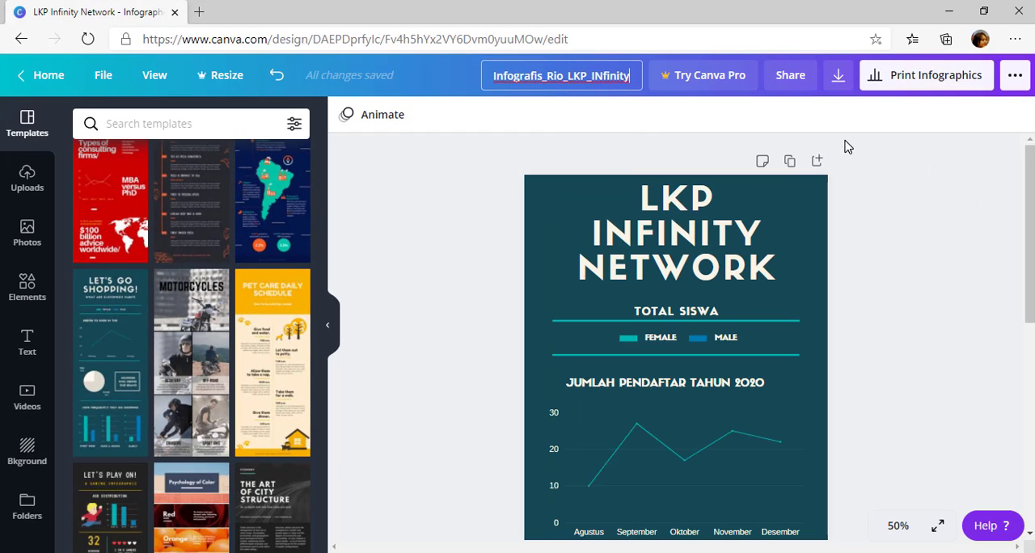
{"action": "left_click", "coordinate": [845, 141]}
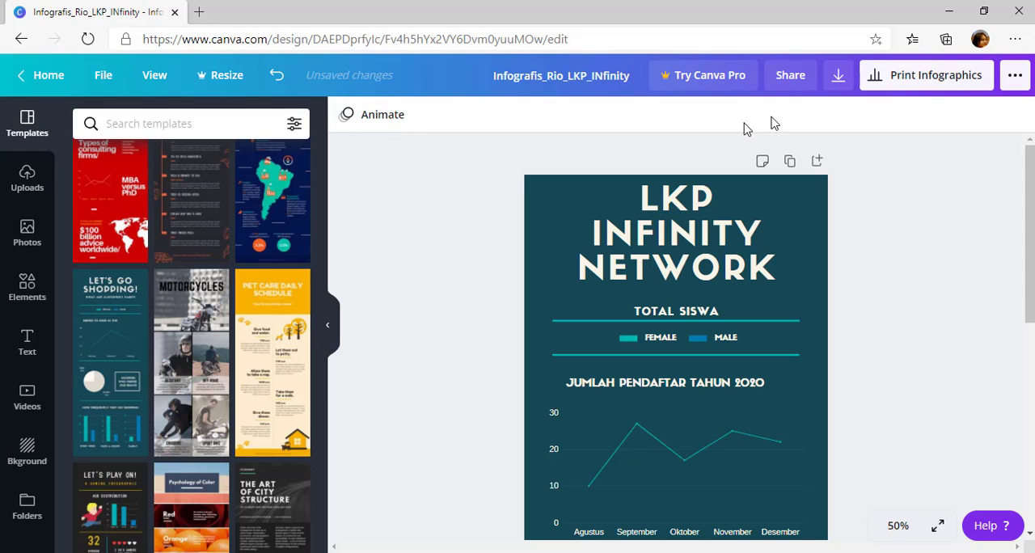
Check the options for sharing the design with other people and by link, and close them again
{"action": "left_click", "coordinate": [792, 78]}
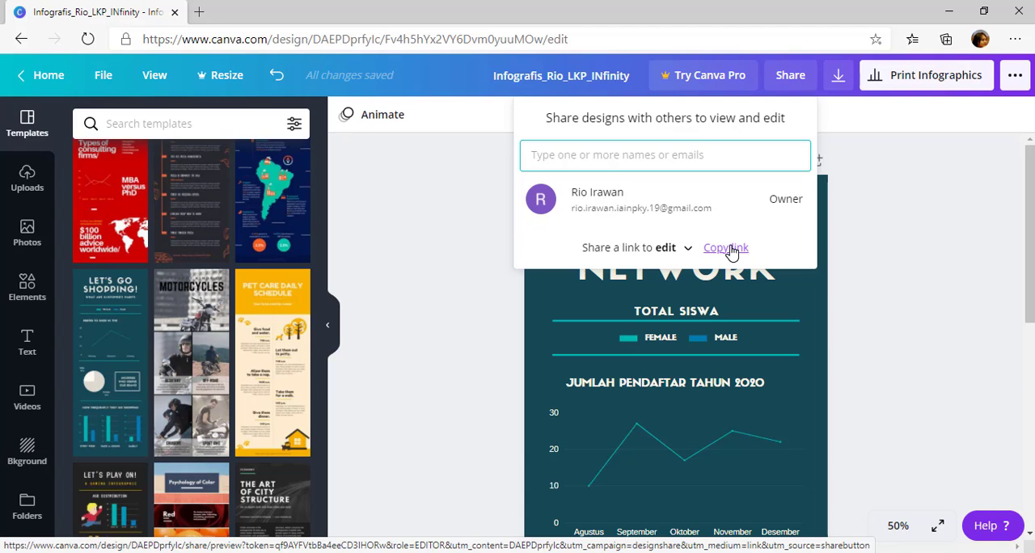
{"action": "left_click", "coordinate": [892, 161]}
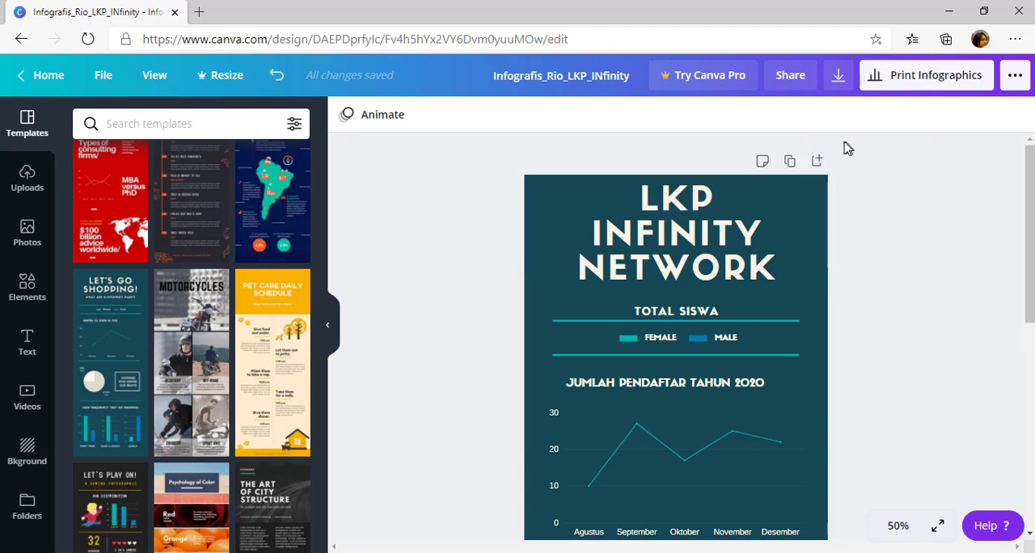
Review the available download file types, download the infographic as a PNG image and dismiss the published message
{"action": "left_click", "coordinate": [842, 82]}
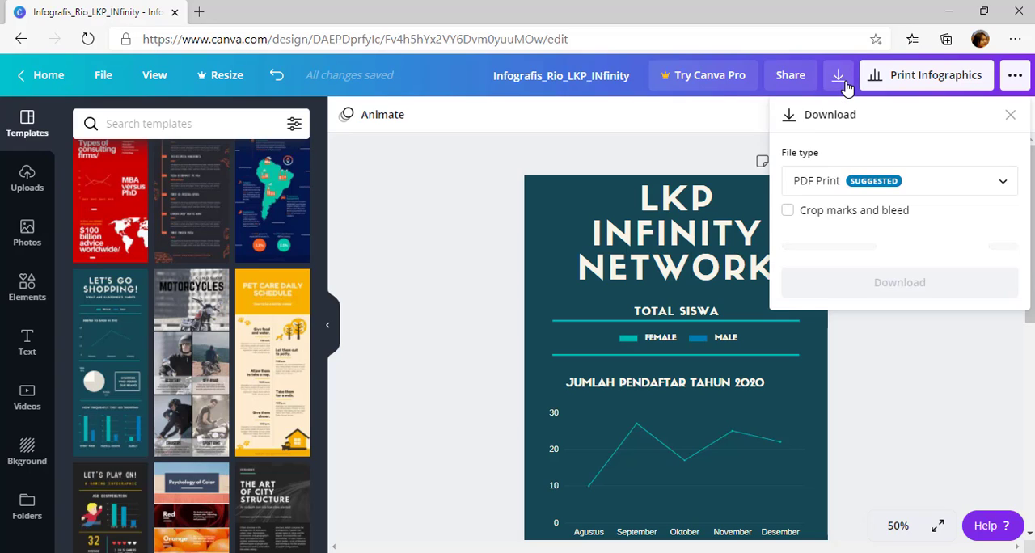
{"action": "left_click", "coordinate": [974, 186]}
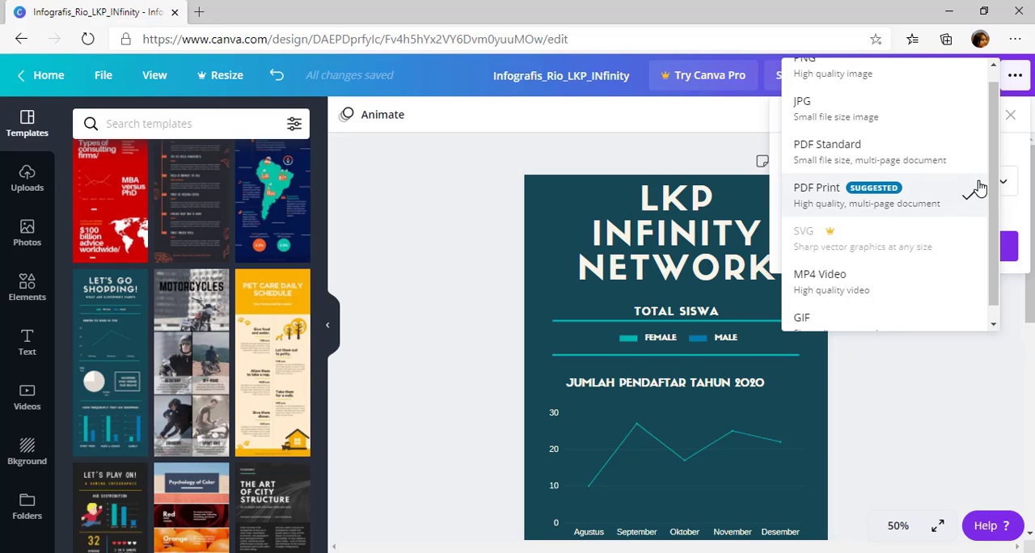
{"action": "scroll", "coordinate": [967, 212], "scroll_direction": "up", "scroll_amount": 1}
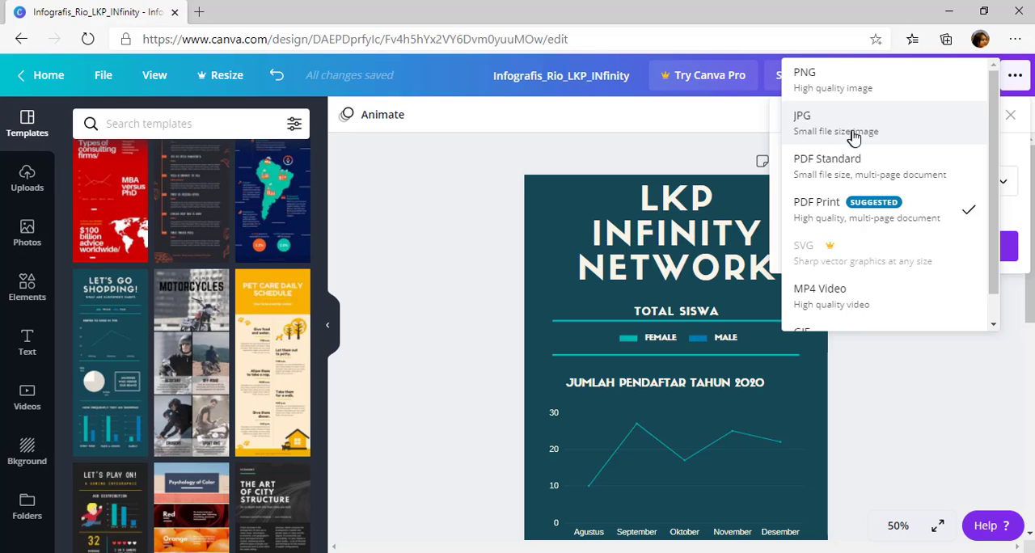
{"action": "scroll", "coordinate": [905, 232], "scroll_direction": "down", "scroll_amount": 1}
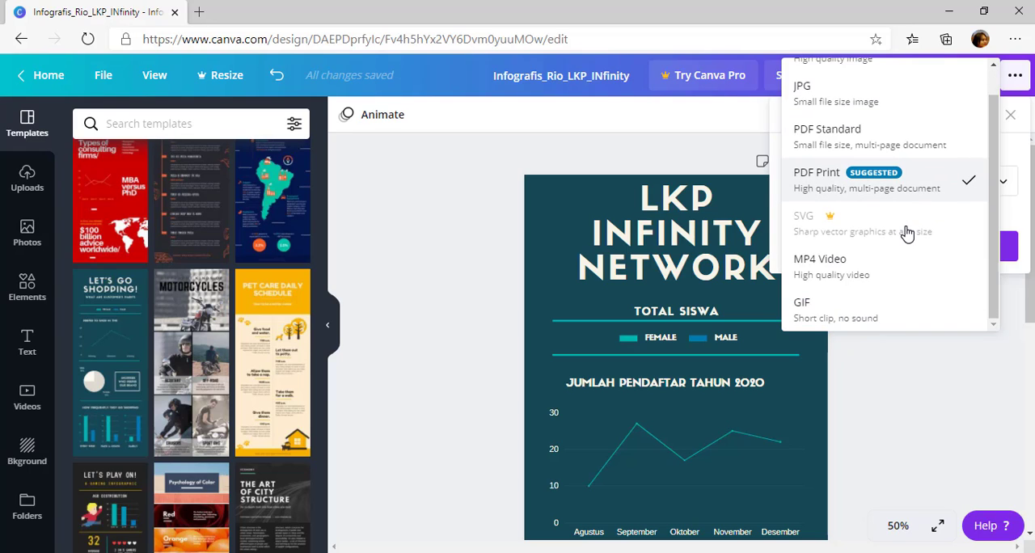
{"action": "left_click", "coordinate": [862, 275]}
{"action": "left_click", "coordinate": [982, 185]}
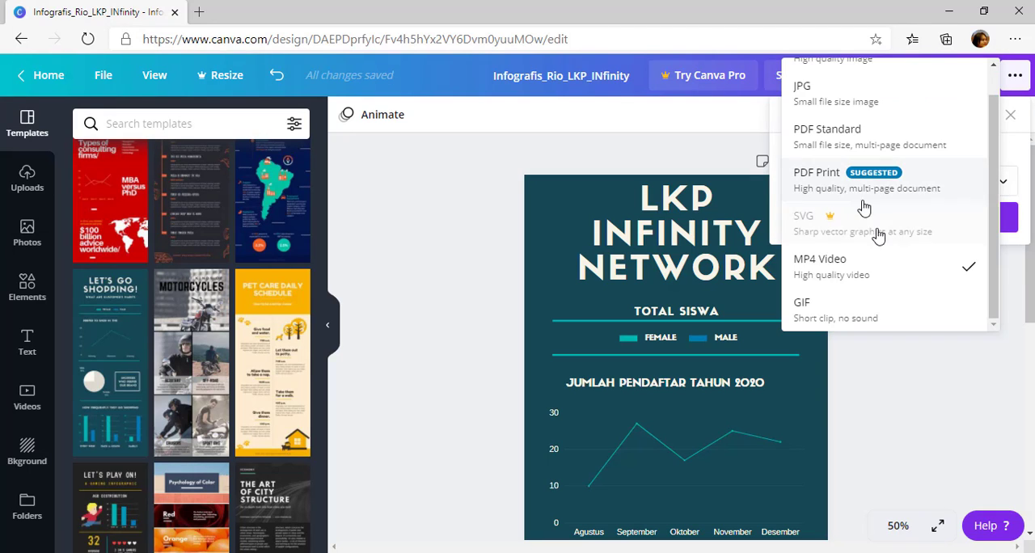
{"action": "scroll", "coordinate": [869, 202], "scroll_direction": "up", "scroll_amount": 1}
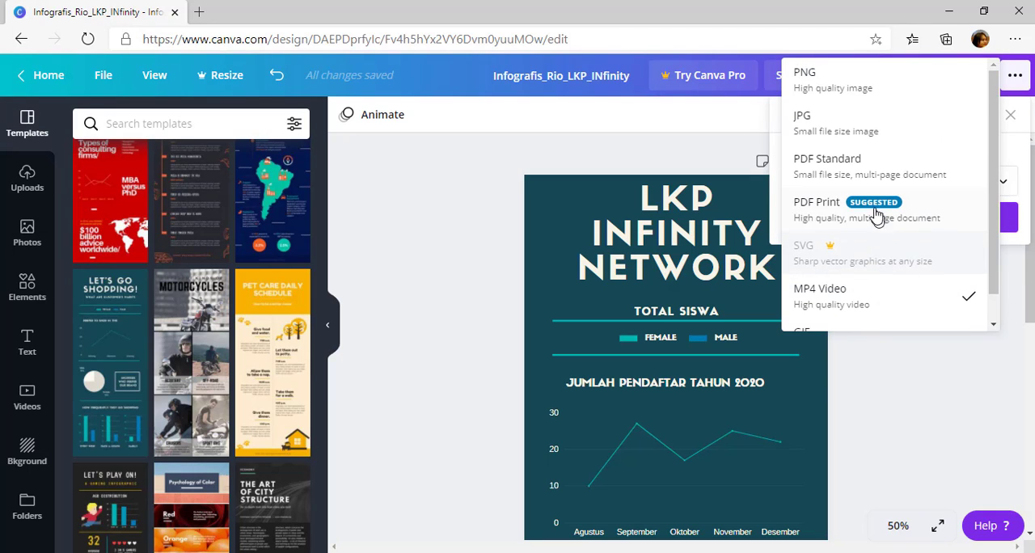
{"action": "left_click", "coordinate": [840, 79]}
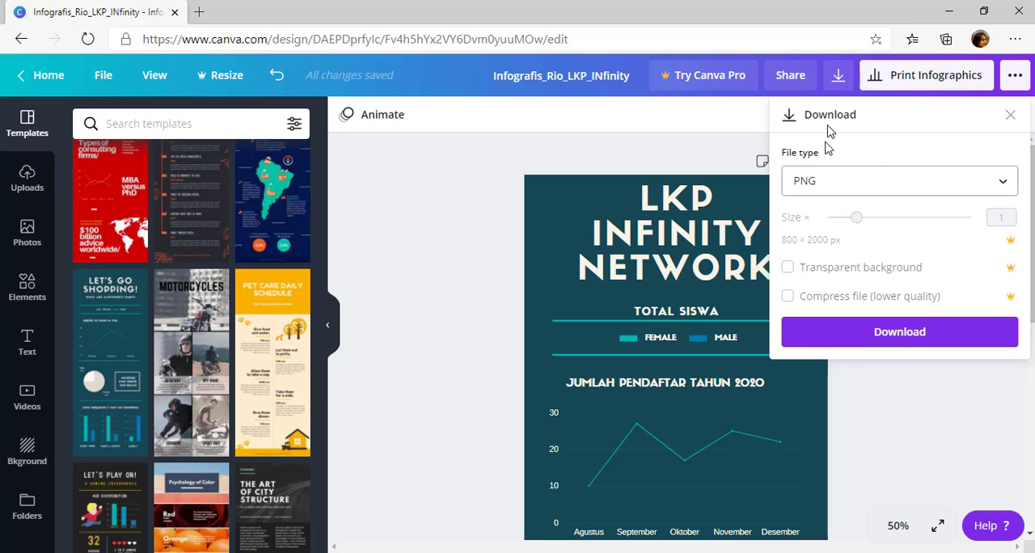
{"action": "left_click", "coordinate": [907, 338]}
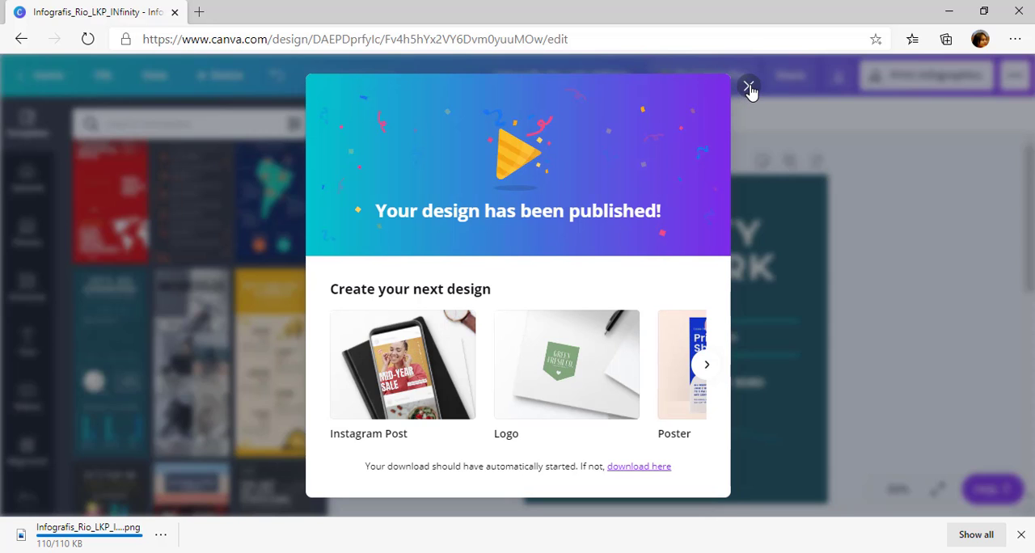
{"action": "left_click", "coordinate": [750, 88]}
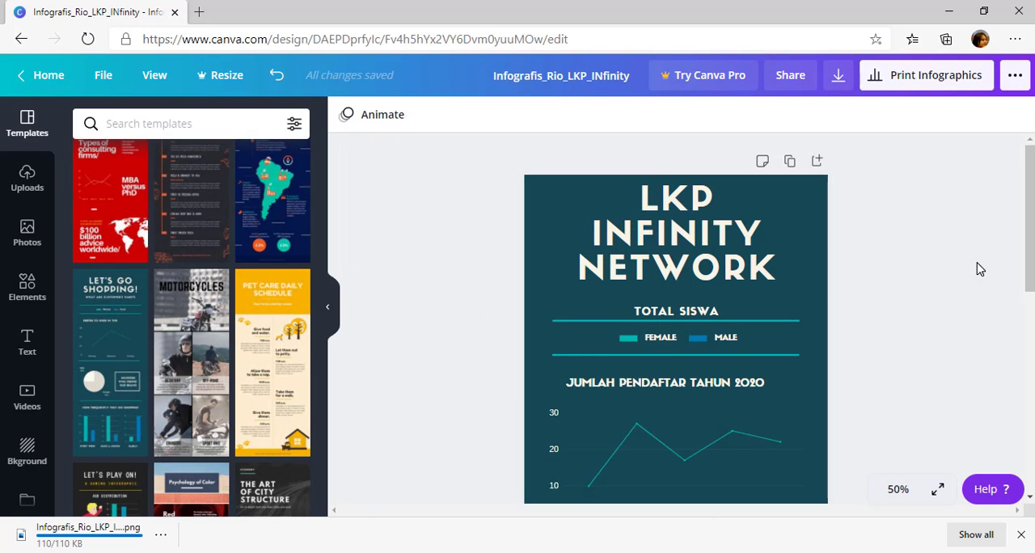
Examine the design's further publishing options, including the full list of sharing destinations and the print products, and close them
{"action": "left_click", "coordinate": [1014, 79]}
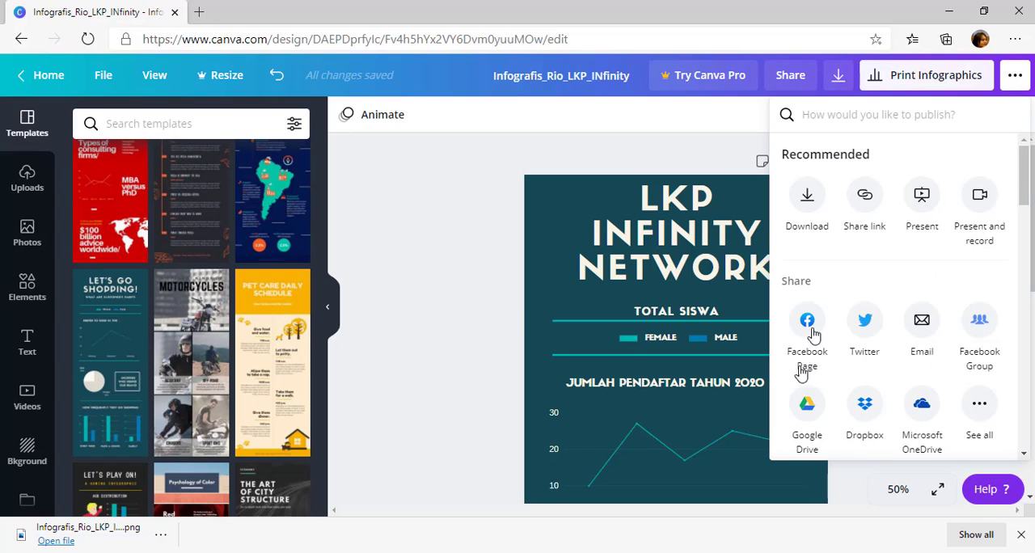
{"action": "scroll", "coordinate": [805, 328], "scroll_direction": "down", "scroll_amount": 3}
{"action": "scroll", "coordinate": [817, 315], "scroll_direction": "up", "scroll_amount": 3}
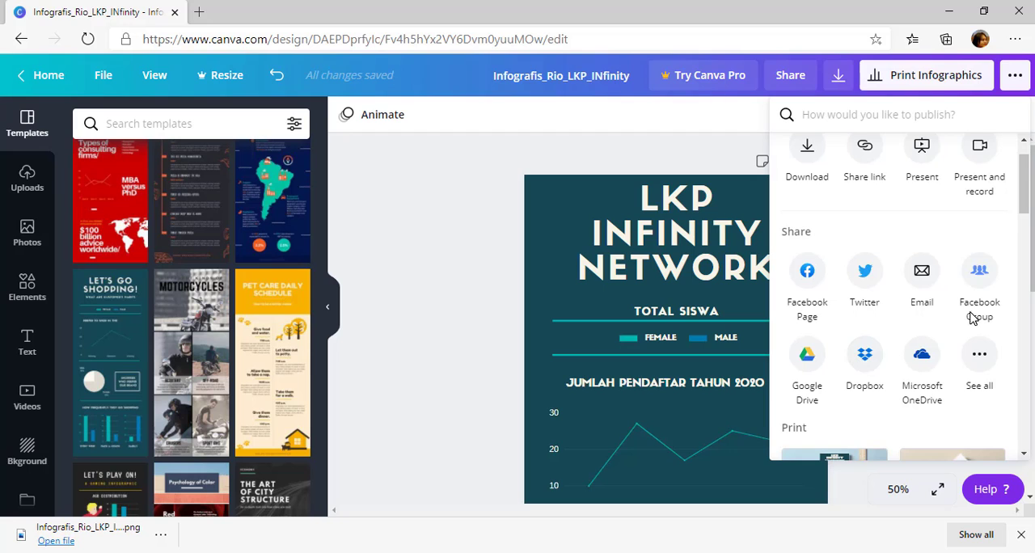
{"action": "scroll", "coordinate": [981, 275], "scroll_direction": "down", "scroll_amount": 3}
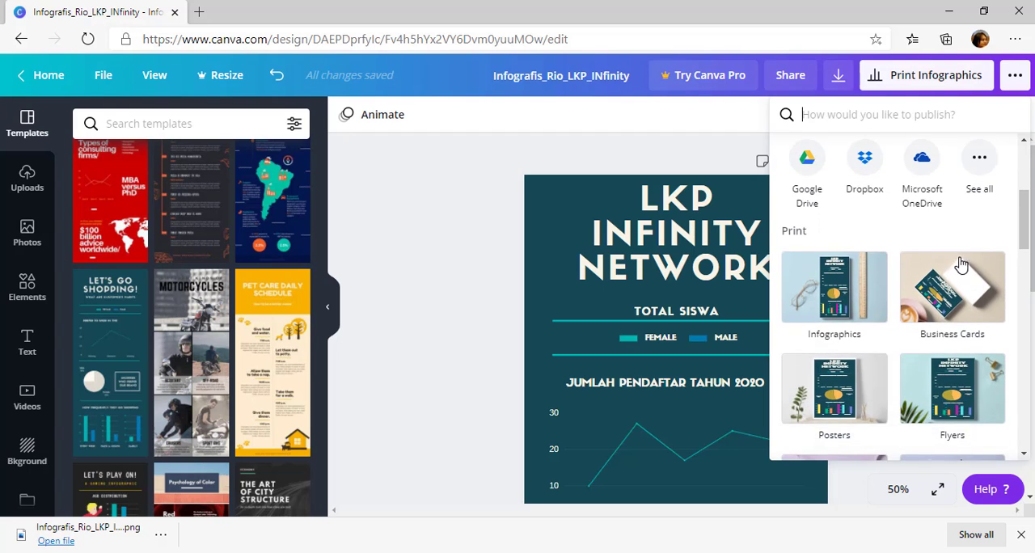
{"action": "scroll", "coordinate": [979, 267], "scroll_direction": "up", "scroll_amount": 2}
{"action": "left_click", "coordinate": [977, 259]}
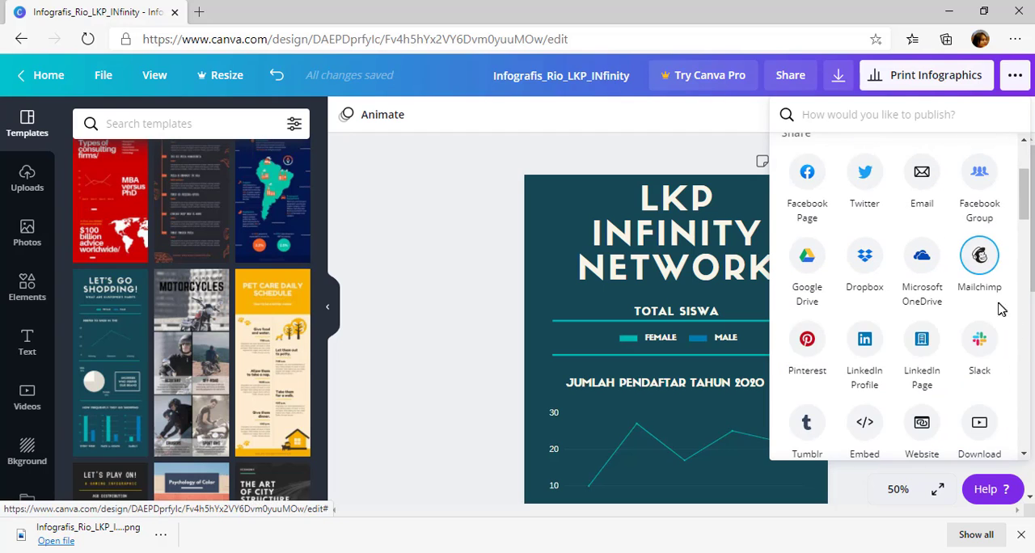
{"action": "scroll", "coordinate": [827, 340], "scroll_direction": "down", "scroll_amount": 1}
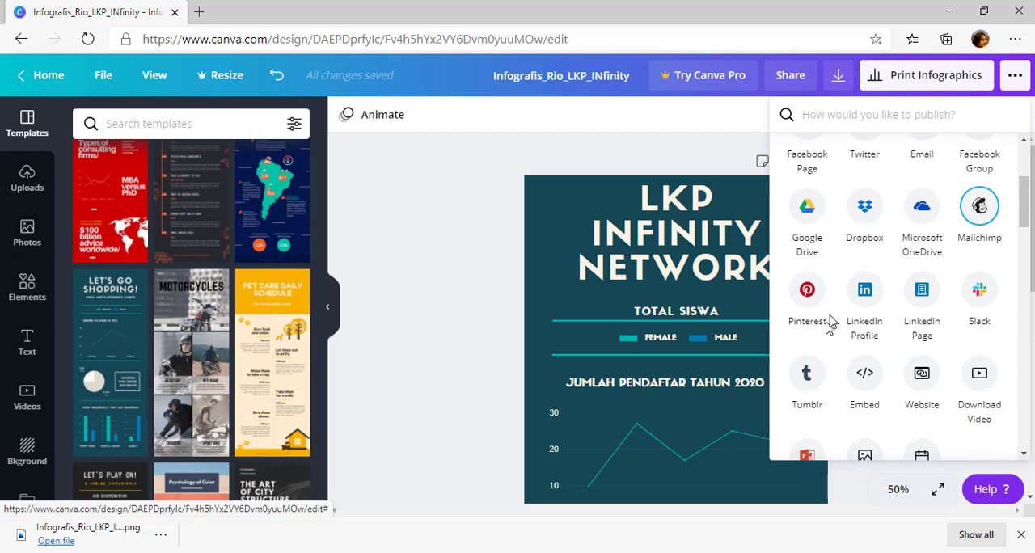
{"action": "scroll", "coordinate": [873, 308], "scroll_direction": "down", "scroll_amount": 1}
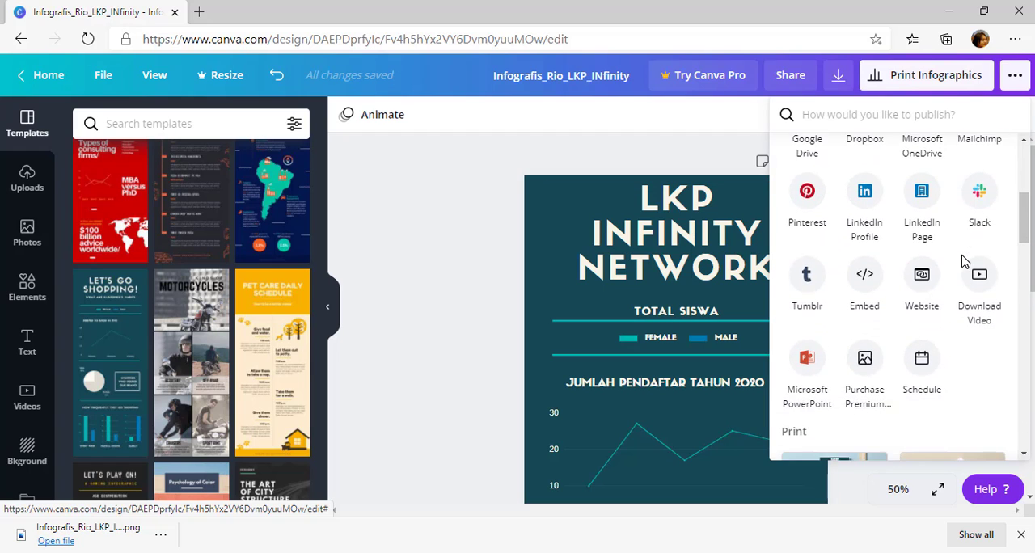
{"action": "scroll", "coordinate": [1010, 194], "scroll_direction": "up", "scroll_amount": 3}
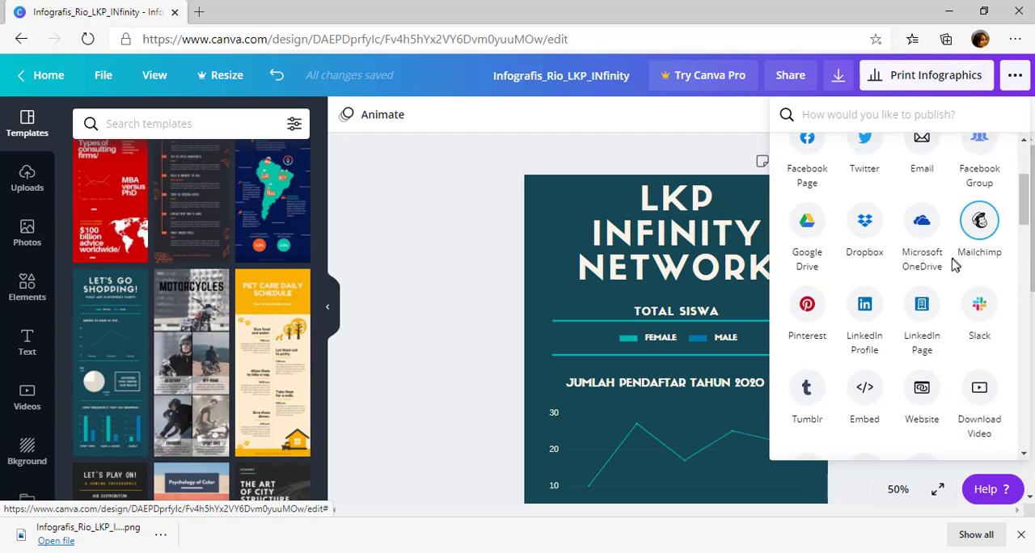
{"action": "left_click", "coordinate": [474, 166]}
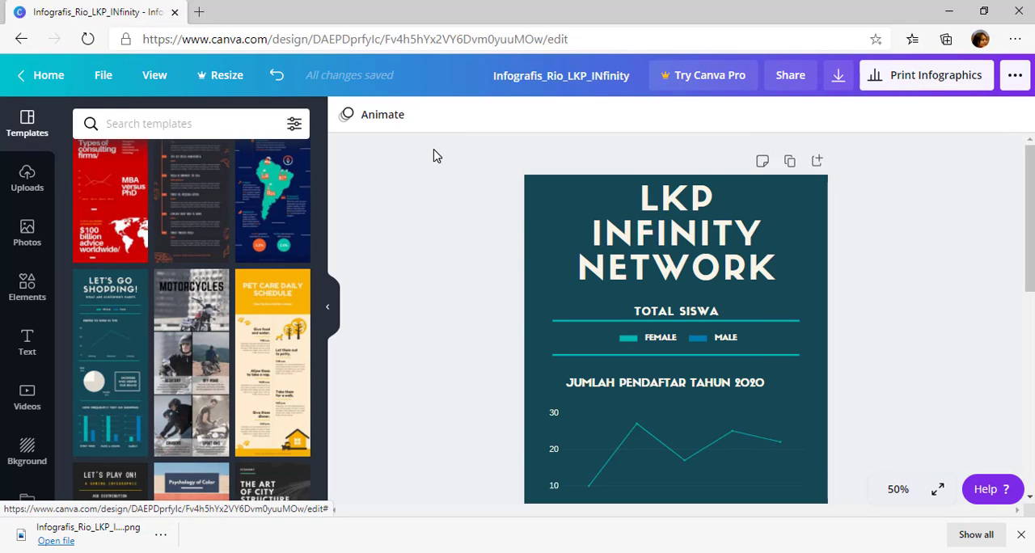